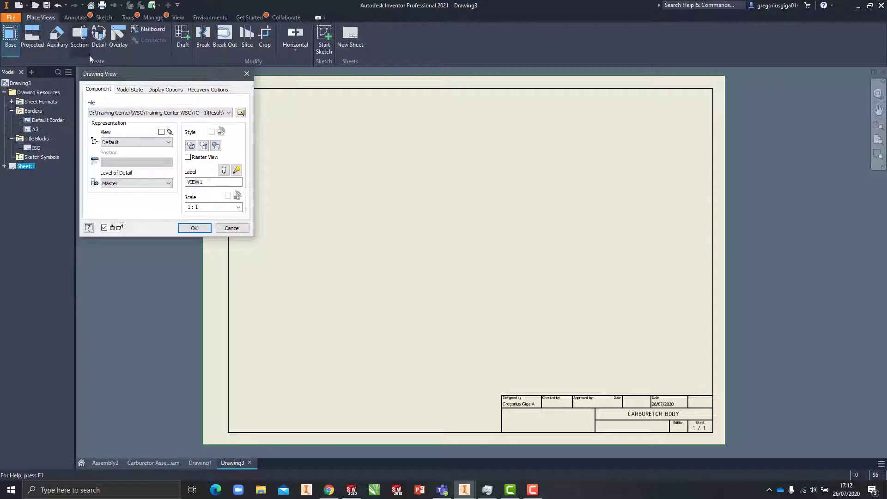
Choose the file Carburetor Assembly - Animation from the 3. Assembly folder as the base view's model.
{"action": "left_click_drag", "start_coordinate": [119, 79], "coordinate": [419, 171]}
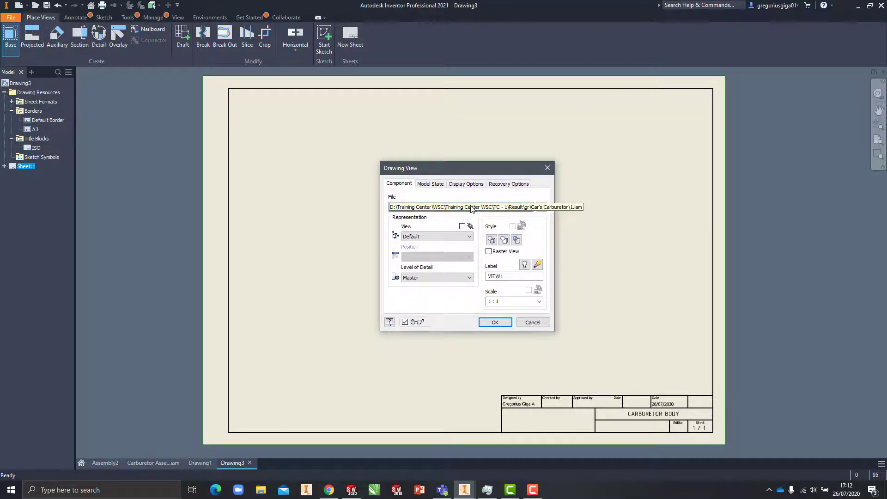
{"action": "left_click", "coordinate": [542, 206]}
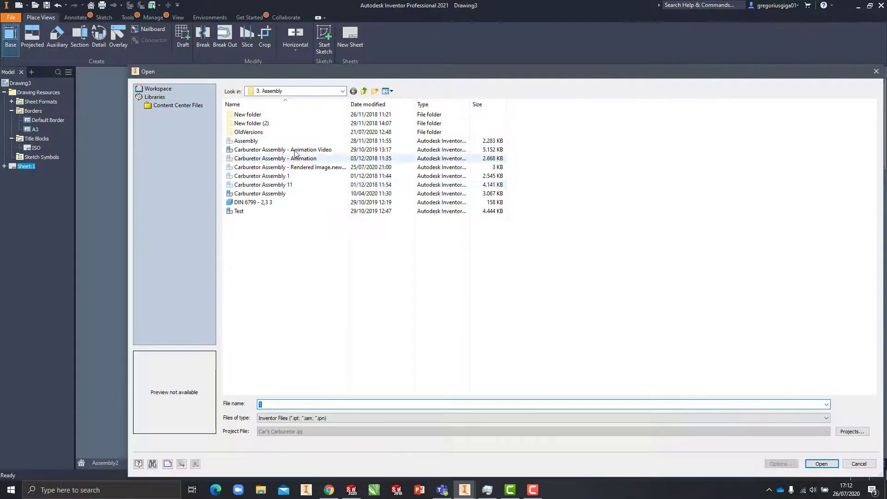
{"action": "left_click", "coordinate": [364, 91]}
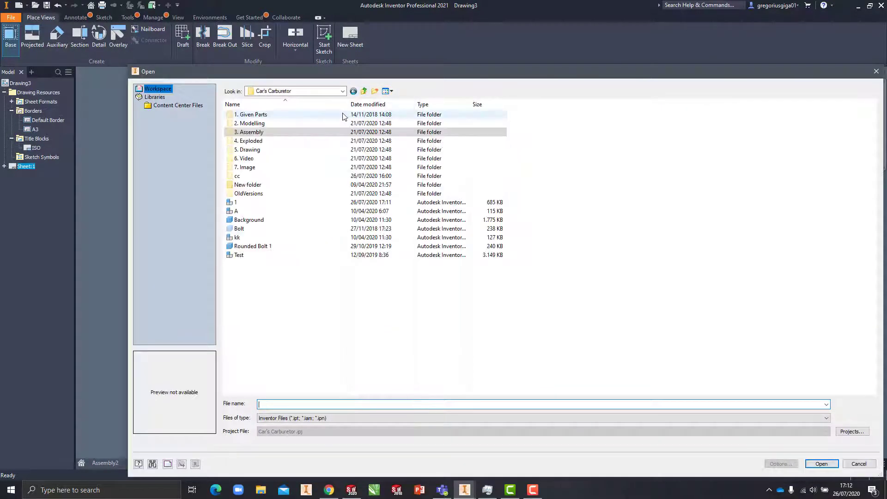
{"action": "double_click", "coordinate": [298, 135]}
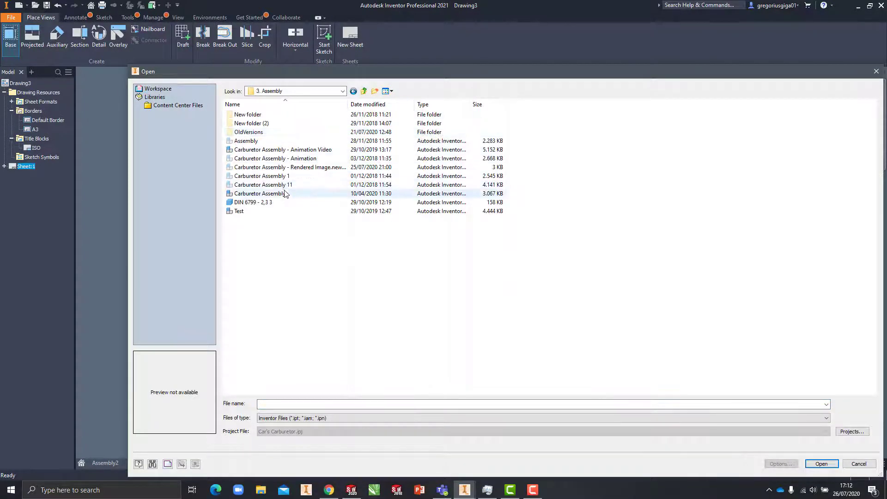
{"action": "left_click", "coordinate": [283, 193]}
{"action": "left_click", "coordinate": [292, 159]}
{"action": "double_click", "coordinate": [293, 160]}
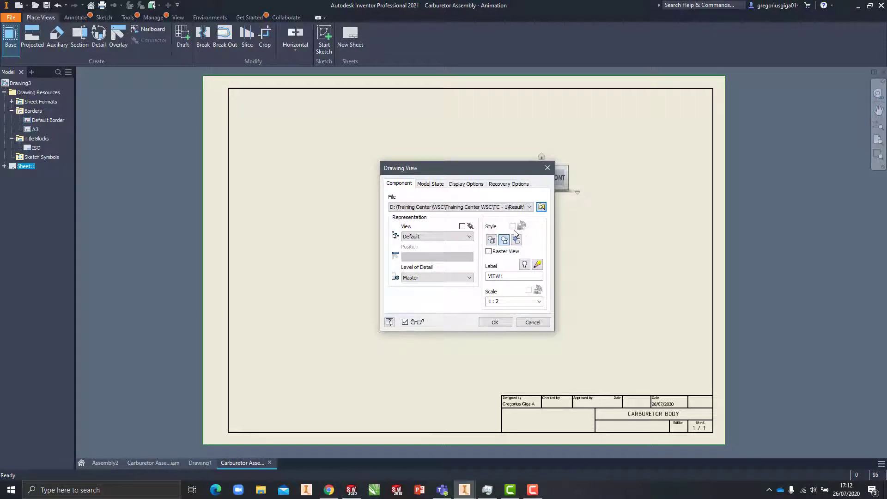
Place the front base view at 1:2 scale in the middle of the sheet with hidden lines shown.
{"action": "left_click", "coordinate": [493, 243]}
{"action": "left_click_drag", "start_coordinate": [483, 164], "coordinate": [325, 184]}
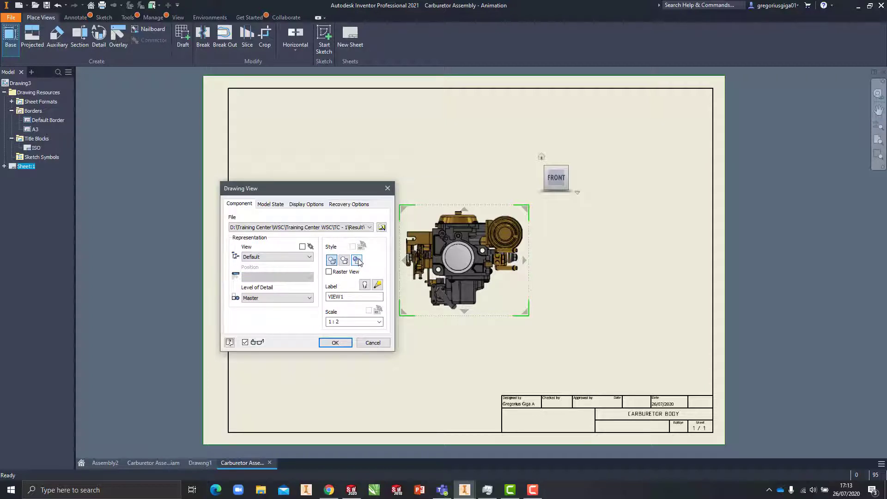
{"action": "left_click", "coordinate": [335, 342]}
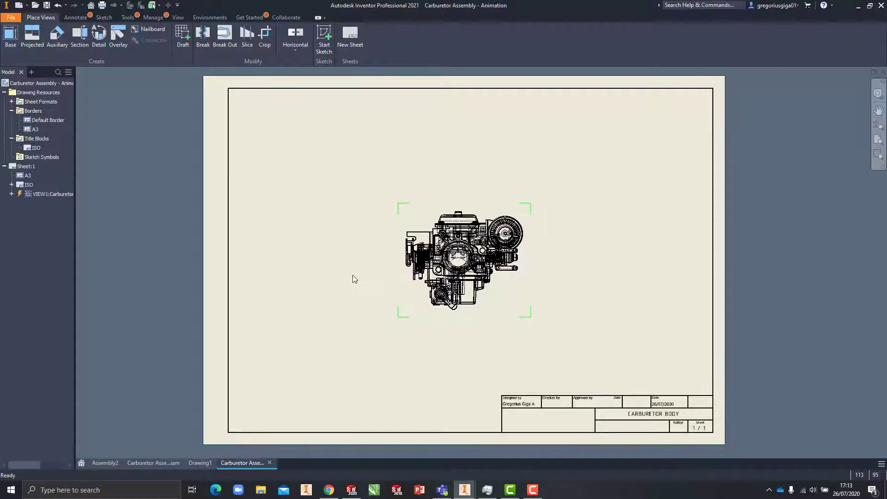
Change the base view's display style to Hidden Line Removed.
{"action": "scroll", "coordinate": [523, 204], "scroll_direction": "down", "scroll_amount": 5}
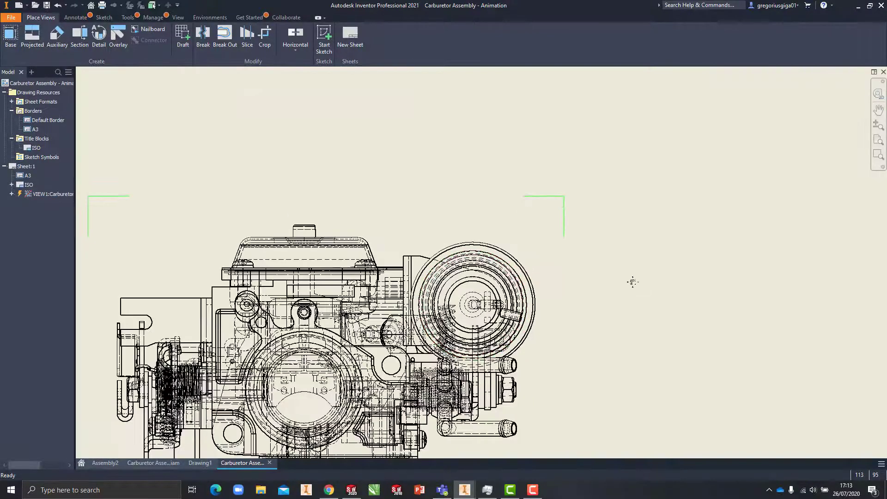
{"action": "mouse_move", "coordinate": [631, 281]}
{"action": "middle_mouse_down"}
{"action": "mouse_move", "coordinate": [703, 193]}
{"action": "mouse_move", "coordinate": [771, 155]}
{"action": "middle_mouse_up"}
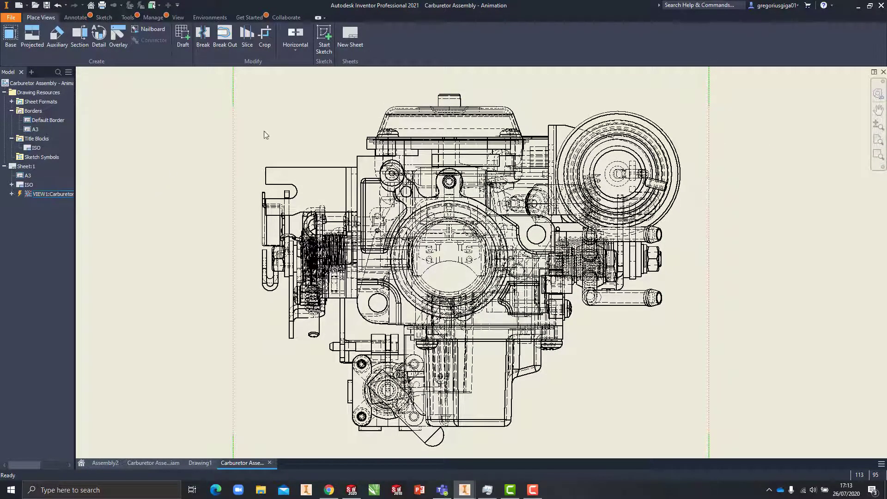
{"action": "double_click", "coordinate": [235, 131]}
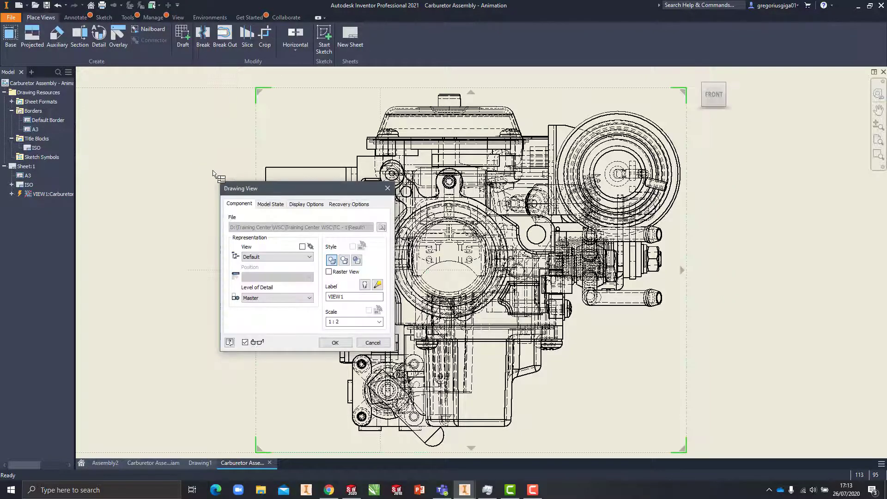
{"action": "left_click", "coordinate": [345, 260]}
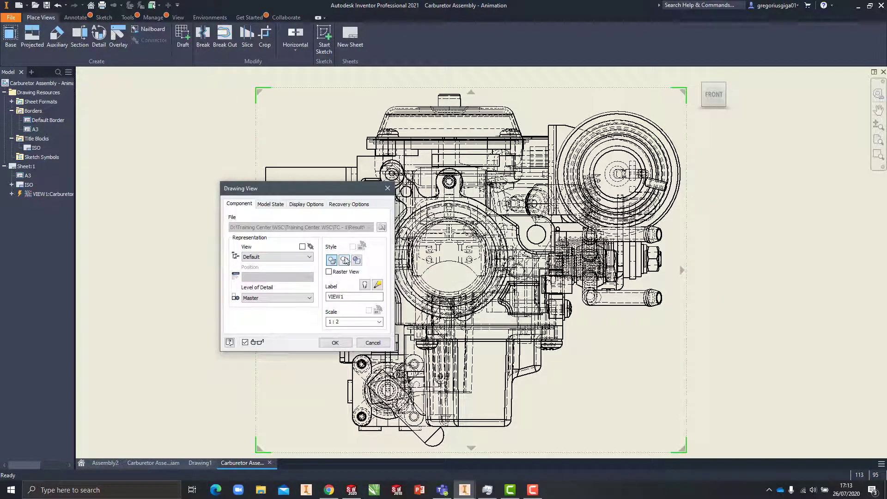
{"action": "left_click", "coordinate": [330, 343]}
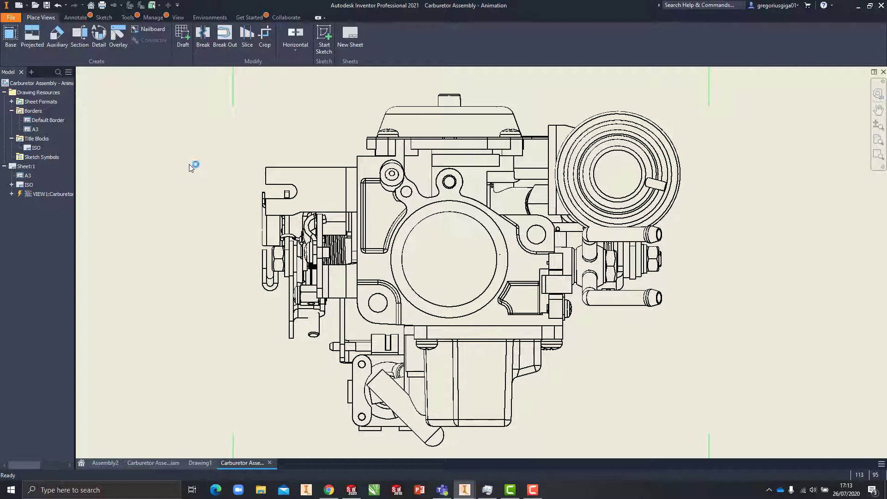
Add the Shaded display style to the base view.
{"action": "double_click", "coordinate": [265, 186]}
{"action": "left_click", "coordinate": [357, 260]}
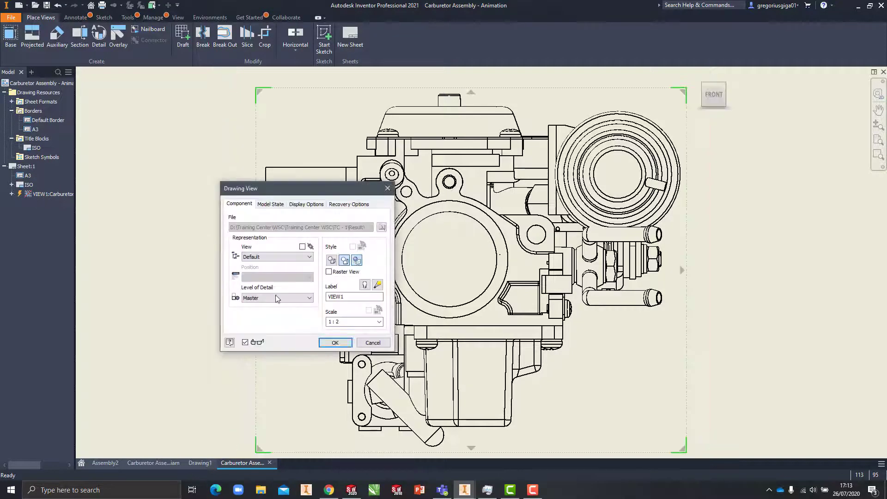
{"action": "left_click", "coordinate": [335, 343]}
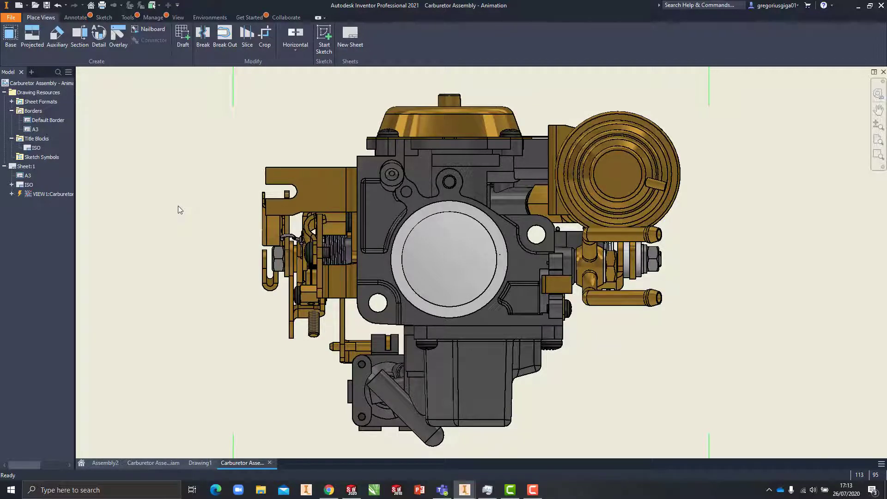
{"action": "left_click", "coordinate": [533, 489]}
{"action": "right_click", "coordinate": [532, 490]}
Try the base view at a 1:1 scale and set the scale back to 1:2.
{"action": "double_click", "coordinate": [248, 127]}
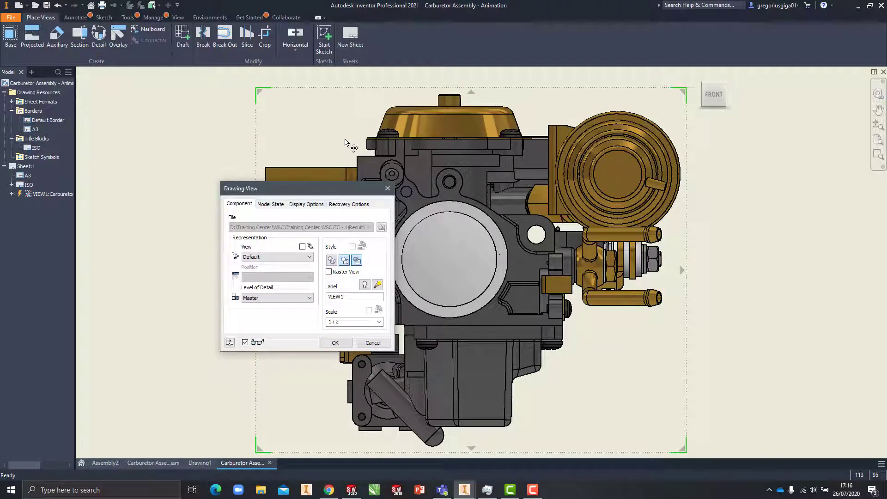
{"action": "left_click", "coordinate": [344, 321]}
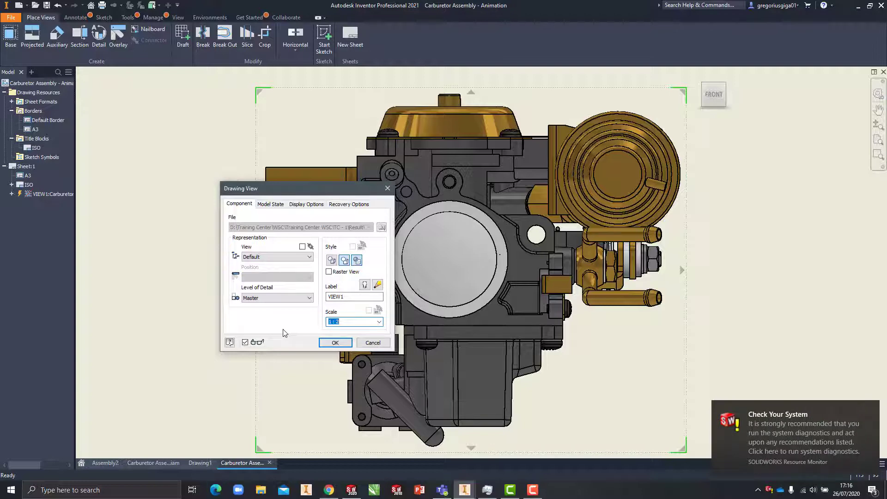
{"action": "scroll", "coordinate": [601, 310], "scroll_direction": "down", "scroll_amount": 6}
{"action": "middle_click_drag", "start_coordinate": [628, 318], "coordinate": [619, 297]}
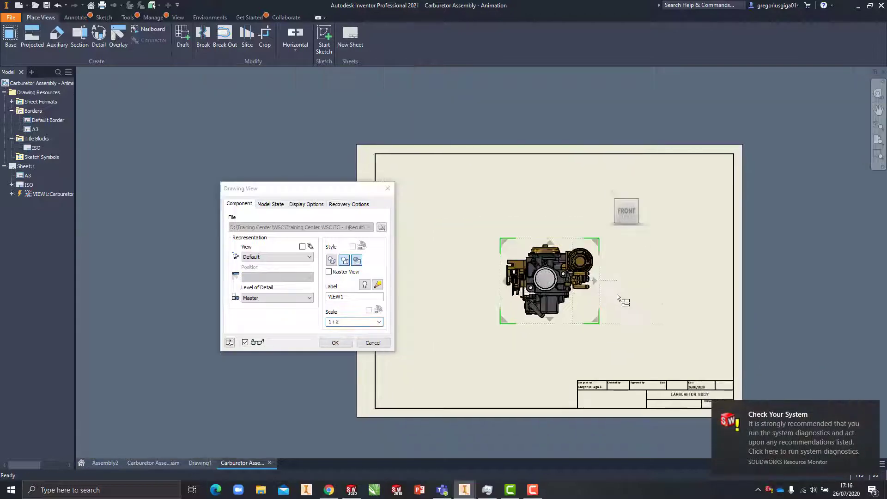
{"action": "left_click", "coordinate": [351, 320]}
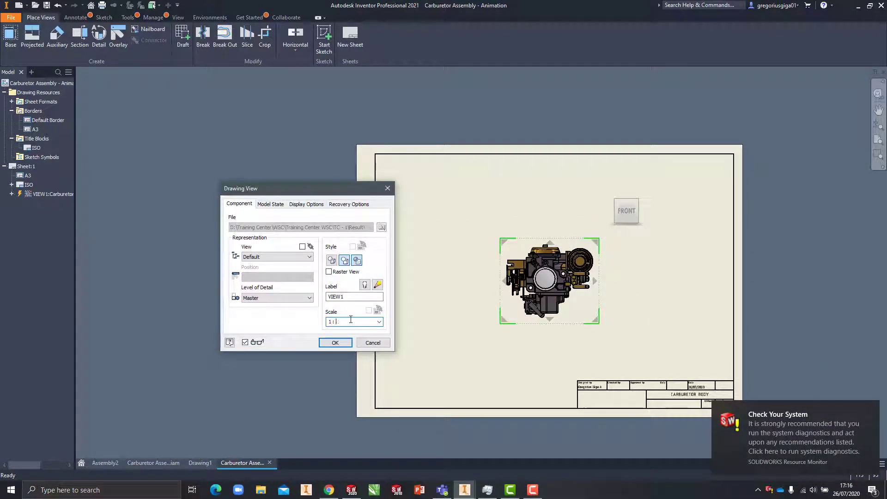
{"action": "key", "text": "BackSpace"}
{"action": "type", "text": "1"}
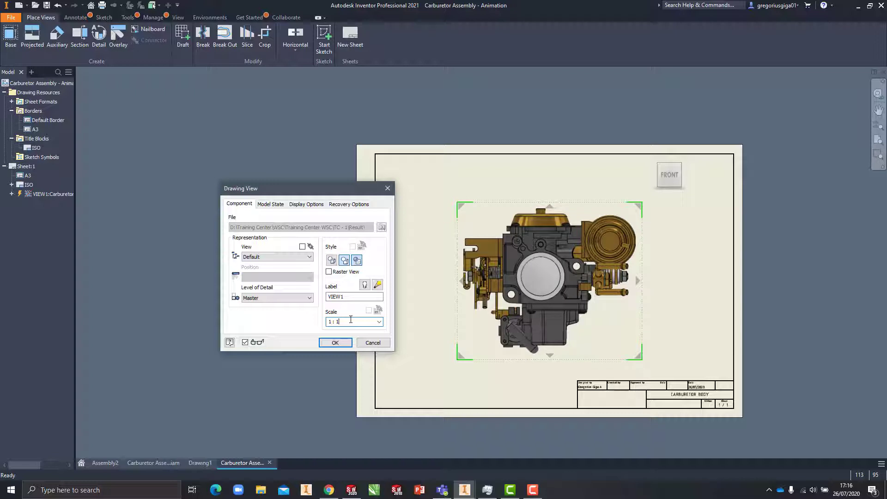
{"action": "key", "text": "BackSpace"}
{"action": "type", "text": "2"}
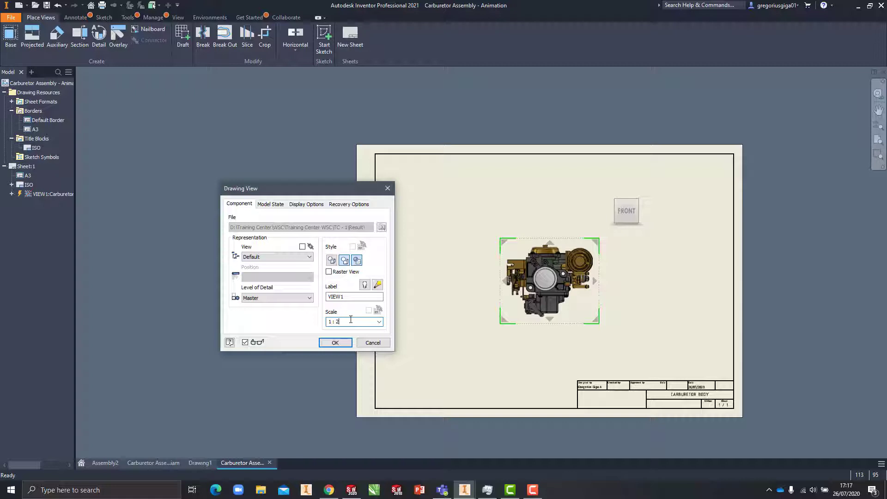
Review the base view's model state and its display options for threads, tangent edges and interference edges, and close the view settings.
{"action": "left_click", "coordinate": [283, 204]}
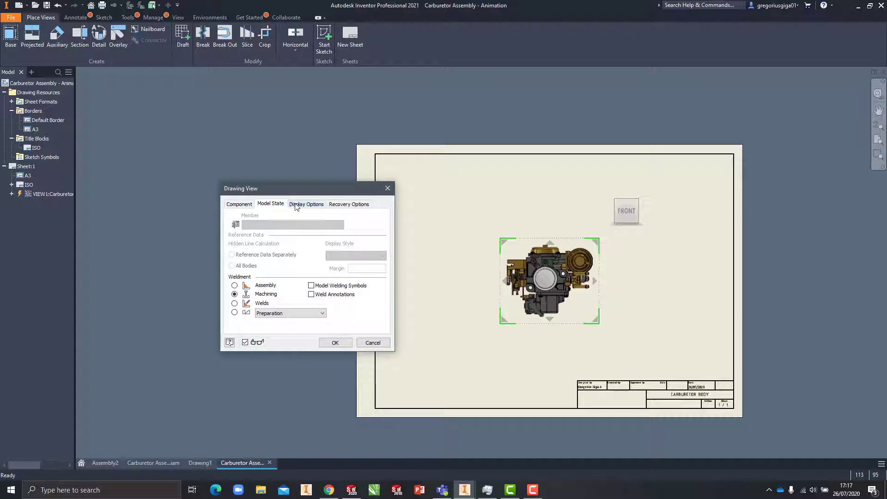
{"action": "left_click", "coordinate": [297, 206]}
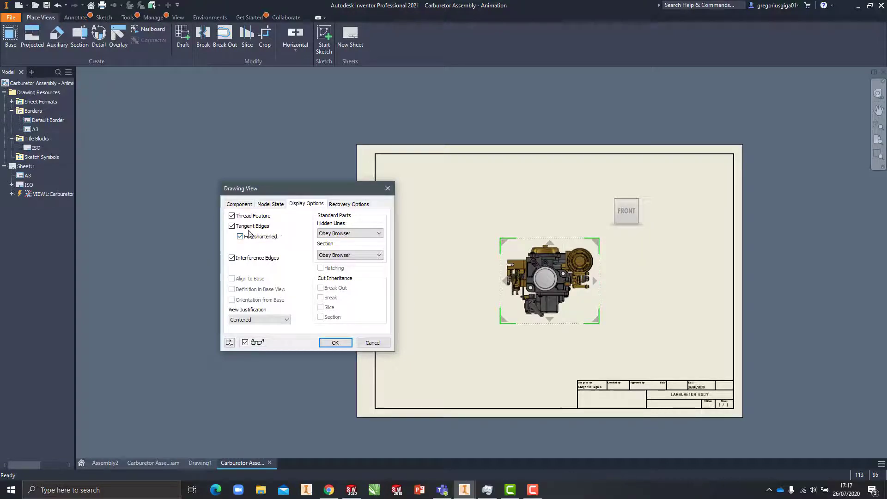
{"action": "left_click", "coordinate": [240, 236]}
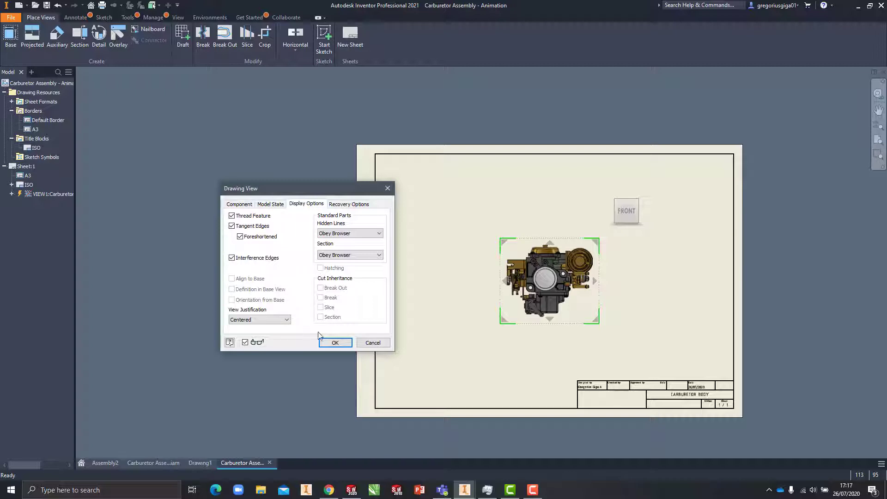
{"action": "left_click", "coordinate": [325, 343]}
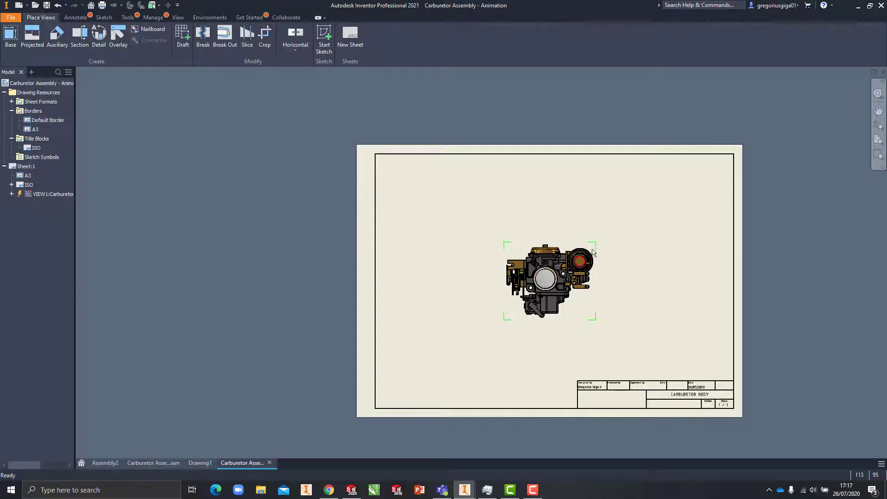
{"action": "scroll", "coordinate": [584, 260], "scroll_direction": "down", "scroll_amount": 3}
{"action": "mouse_move", "coordinate": [627, 220]}
{"action": "middle_mouse_down"}
{"action": "mouse_move", "coordinate": [651, 222]}
{"action": "mouse_move", "coordinate": [660, 188]}
{"action": "middle_mouse_up"}
{"action": "scroll", "coordinate": [642, 177], "scroll_direction": "up", "scroll_amount": 3}
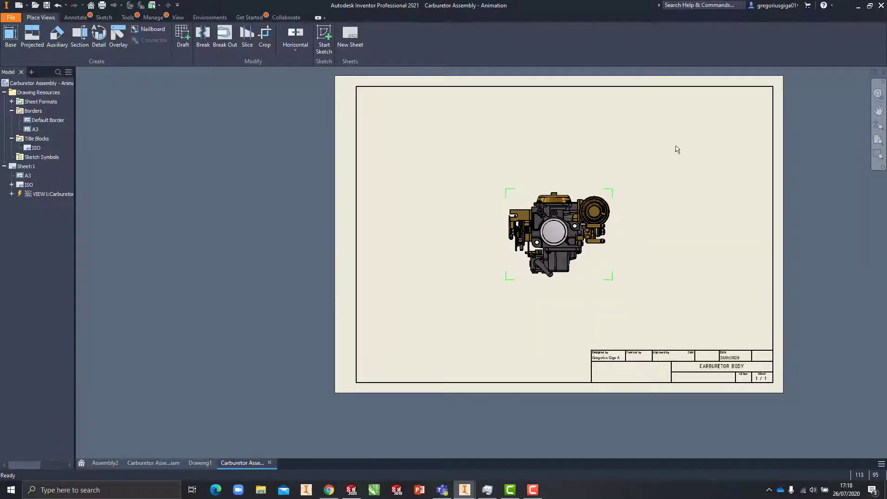
{"action": "left_click_drag", "start_coordinate": [684, 135], "coordinate": [450, 324]}
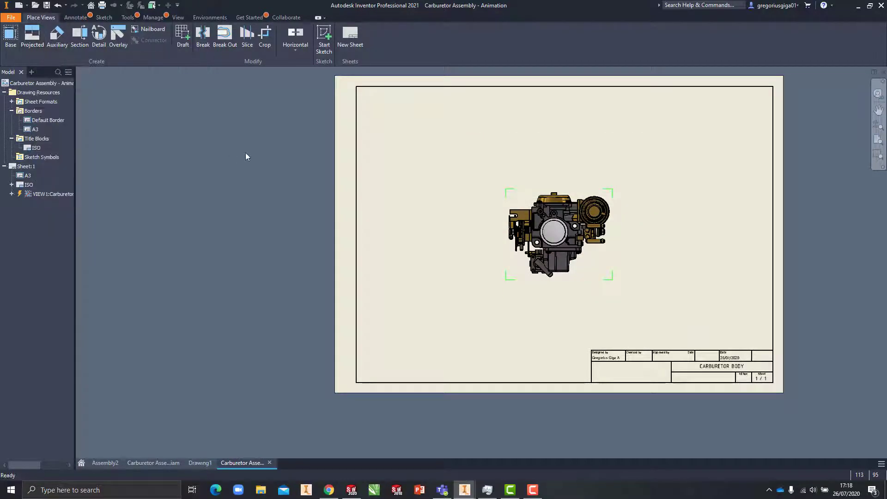
Create four projected views from the base view: one to its right, one to its left, one above and one below.
{"action": "left_click", "coordinate": [28, 53]}
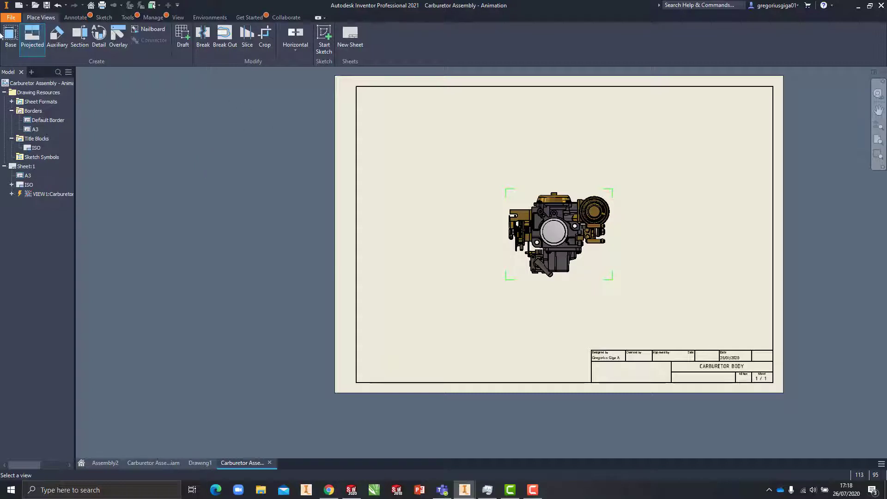
{"action": "left_click", "coordinate": [28, 38]}
{"action": "left_click", "coordinate": [31, 41]}
{"action": "left_click", "coordinate": [539, 215]}
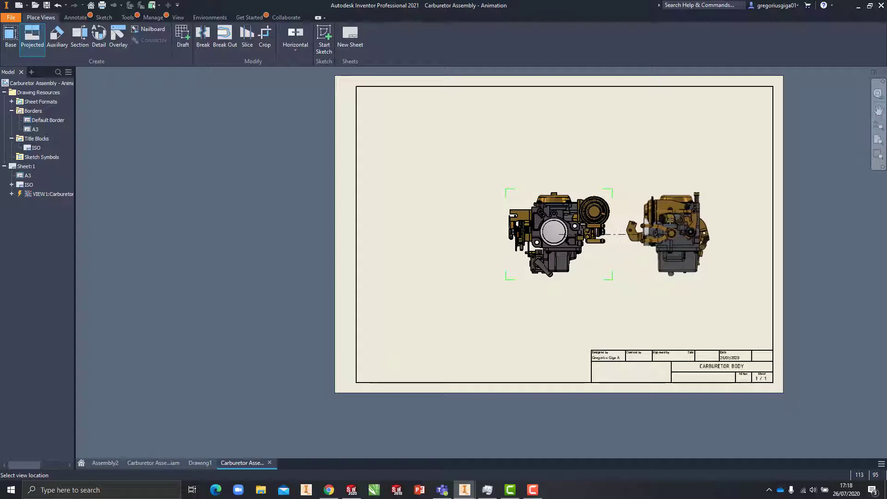
{"action": "left_click", "coordinate": [678, 221]}
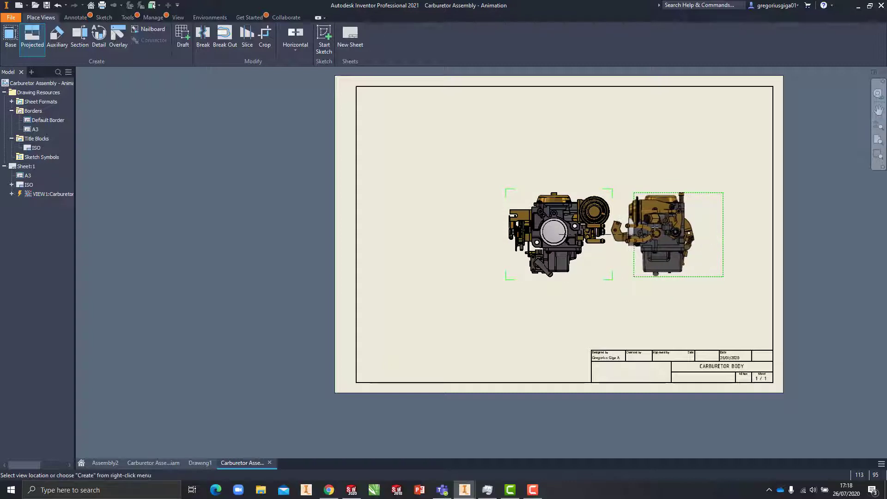
{"action": "left_click", "coordinate": [437, 221]}
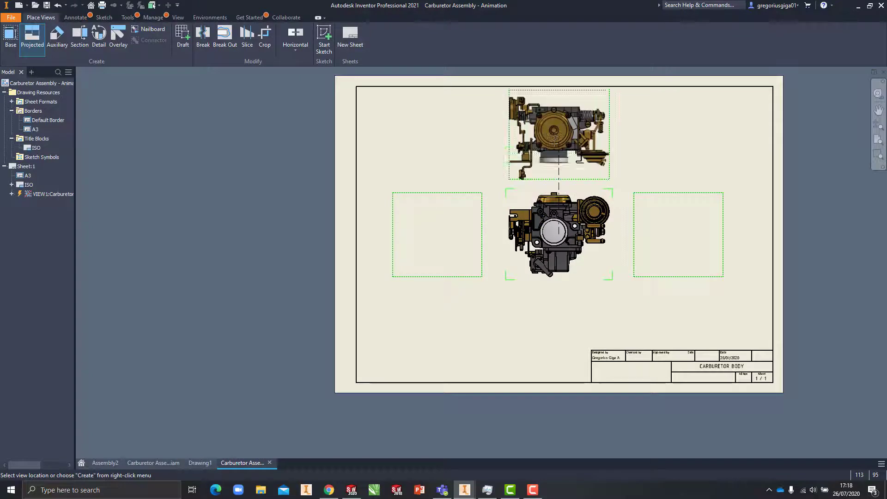
{"action": "left_click", "coordinate": [559, 132]}
{"action": "right_click", "coordinate": [537, 327]}
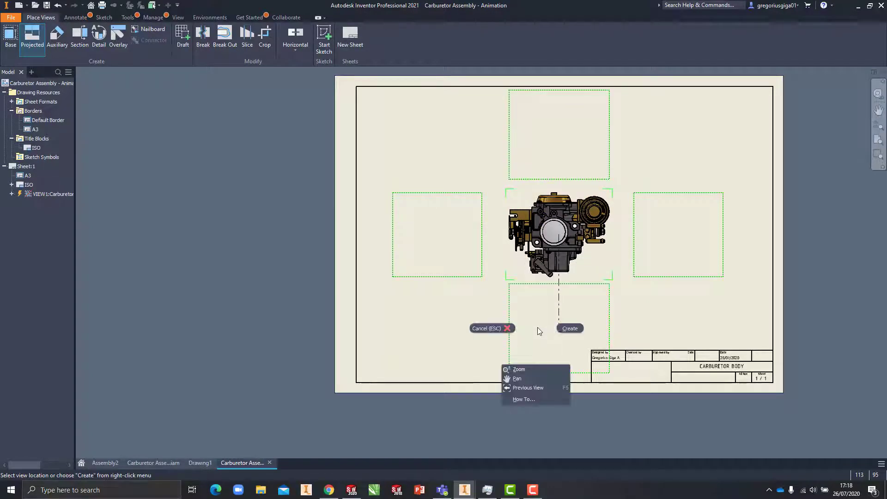
{"action": "left_click", "coordinate": [570, 328]}
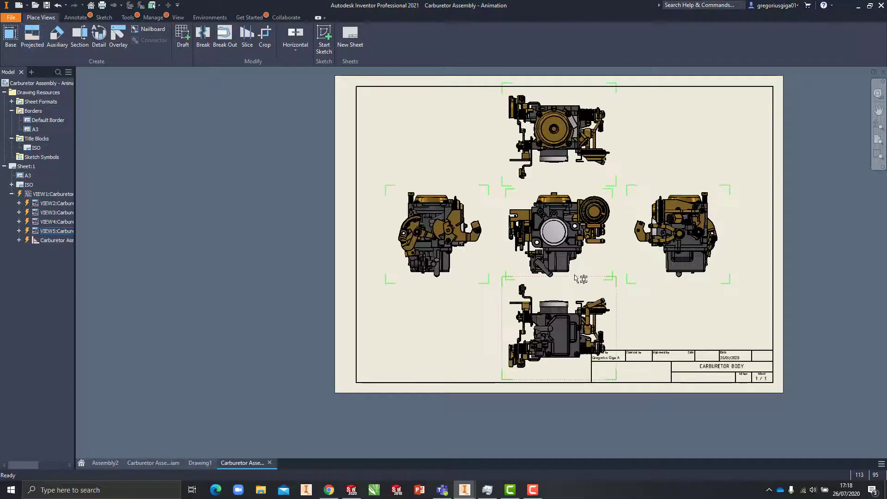
{"action": "scroll", "coordinate": [750, 223], "scroll_direction": "down", "scroll_amount": 2}
{"action": "scroll", "coordinate": [720, 227], "scroll_direction": "up", "scroll_amount": 1}
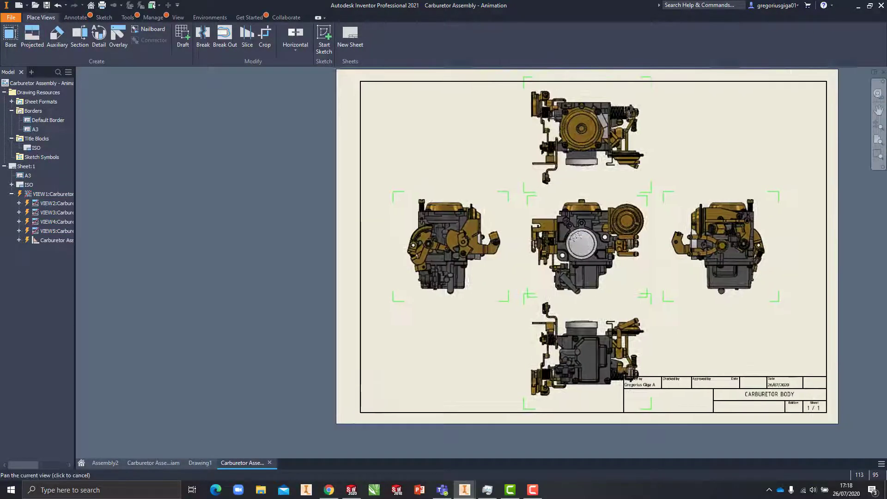
{"action": "middle_click_drag", "start_coordinate": [540, 289], "coordinate": [481, 334]}
{"action": "scroll", "coordinate": [483, 326], "scroll_direction": "up", "scroll_amount": 1}
{"action": "left_click", "coordinate": [581, 233]}
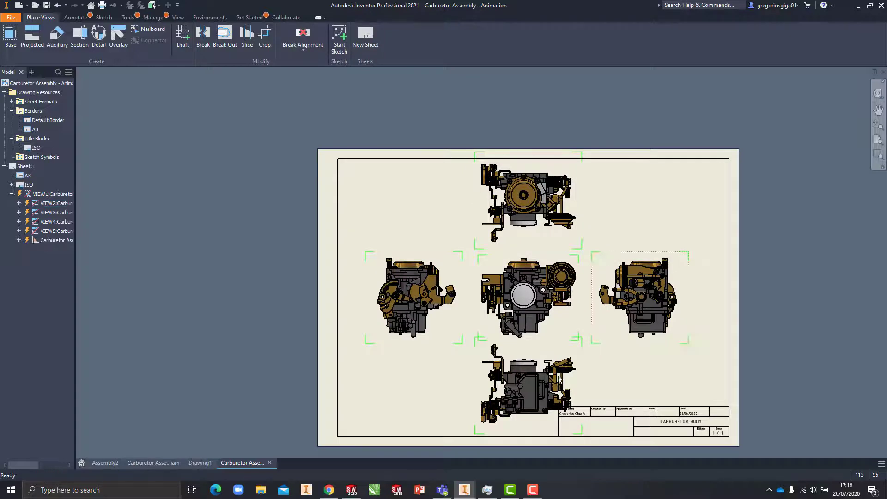
{"action": "scroll", "coordinate": [590, 346], "scroll_direction": "up", "scroll_amount": 4}
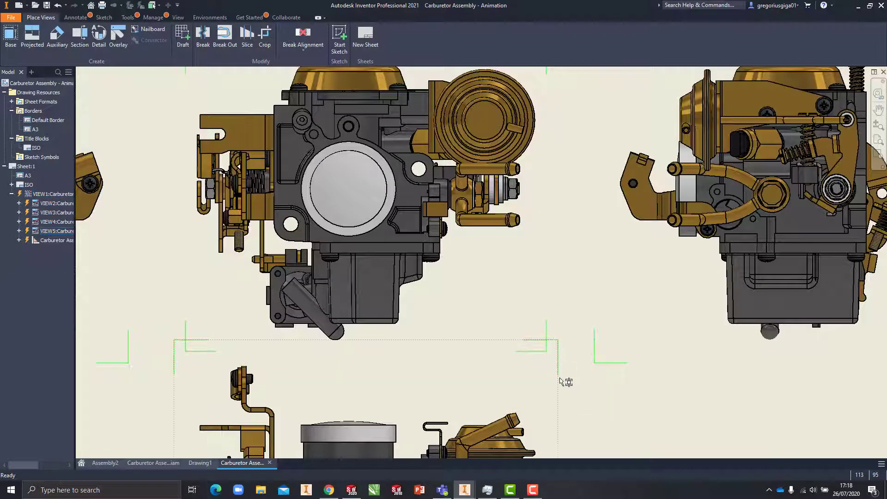
{"action": "scroll", "coordinate": [548, 311], "scroll_direction": "down", "scroll_amount": 5}
{"action": "middle_click_drag", "start_coordinate": [547, 311], "coordinate": [551, 285]}
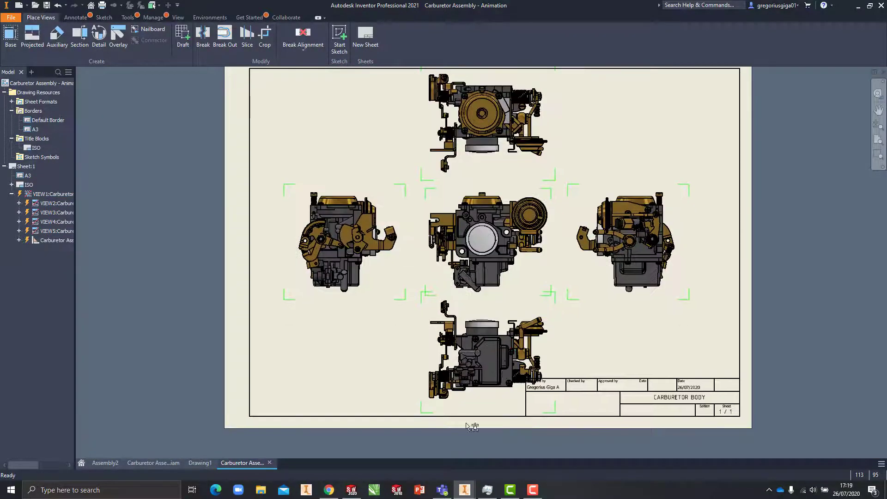
{"action": "left_click", "coordinate": [467, 492]}
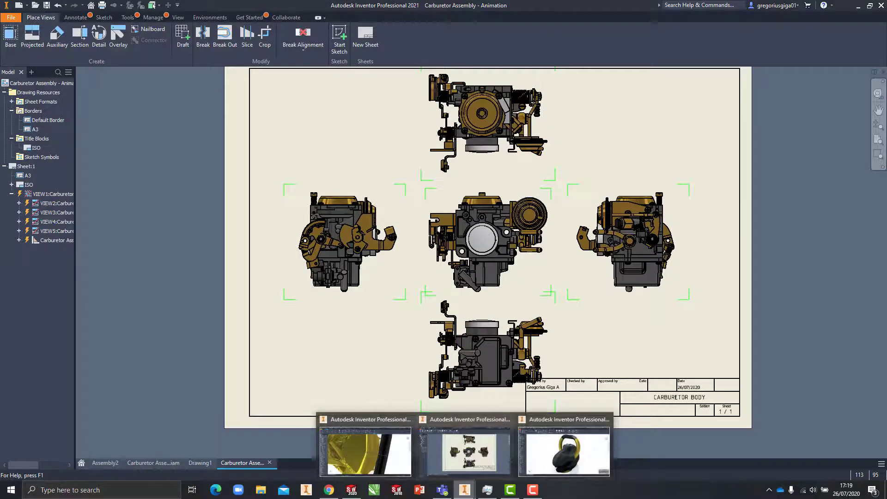
{"action": "left_click", "coordinate": [563, 451]}
{"action": "left_click", "coordinate": [444, 490]}
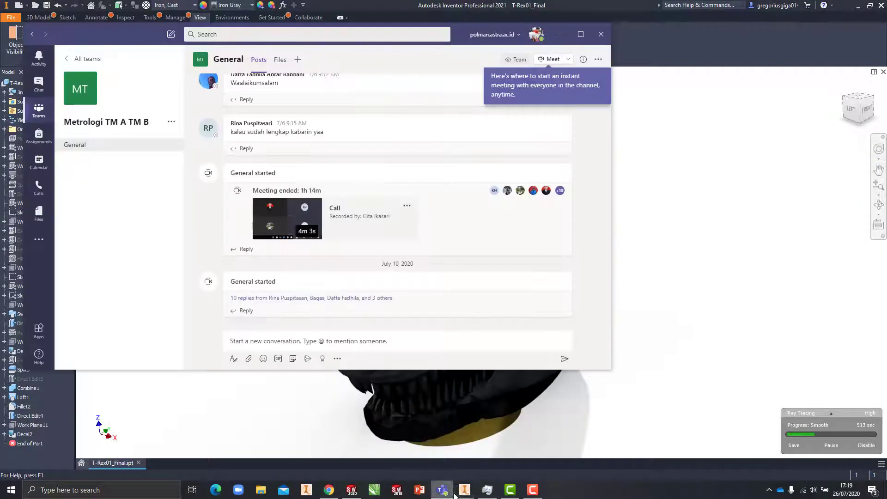
{"action": "mouse_move", "coordinate": [463, 492]}
{"action": "left_click", "coordinate": [390, 455]}
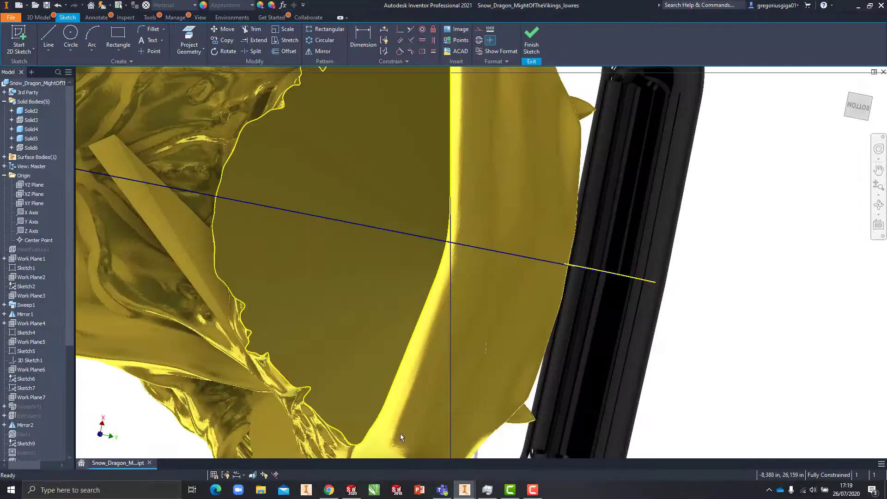
{"action": "scroll", "coordinate": [453, 358], "scroll_direction": "up", "scroll_amount": 5}
{"action": "mouse_move", "coordinate": [460, 327]}
{"action": "middle_mouse_down", "text": "shift"}
{"action": "mouse_move", "coordinate": [458, 416]}
{"action": "mouse_move", "coordinate": [484, 356]}
{"action": "mouse_move", "coordinate": [587, 481]}
{"action": "mouse_move", "coordinate": [528, 481]}
{"action": "middle_mouse_up", "text": "shift"}
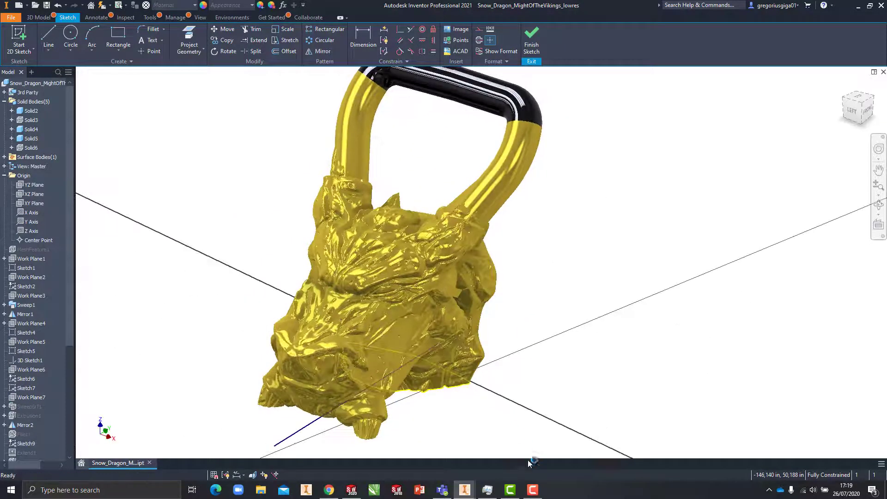
{"action": "left_click", "coordinate": [531, 491]}
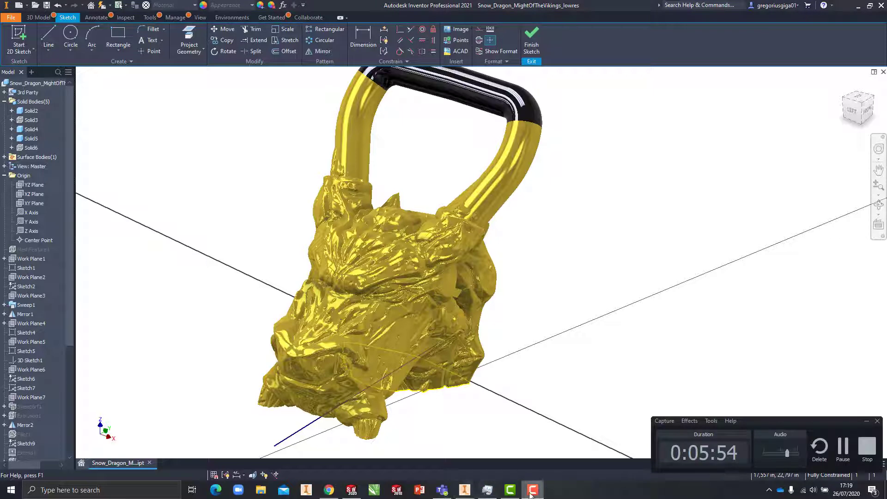
{"action": "left_click", "coordinate": [563, 443]}
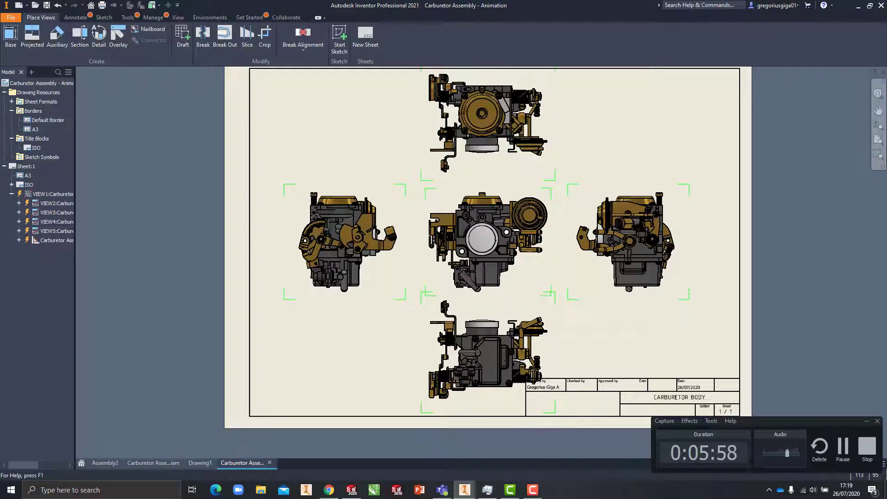
{"action": "left_click", "coordinate": [871, 423]}
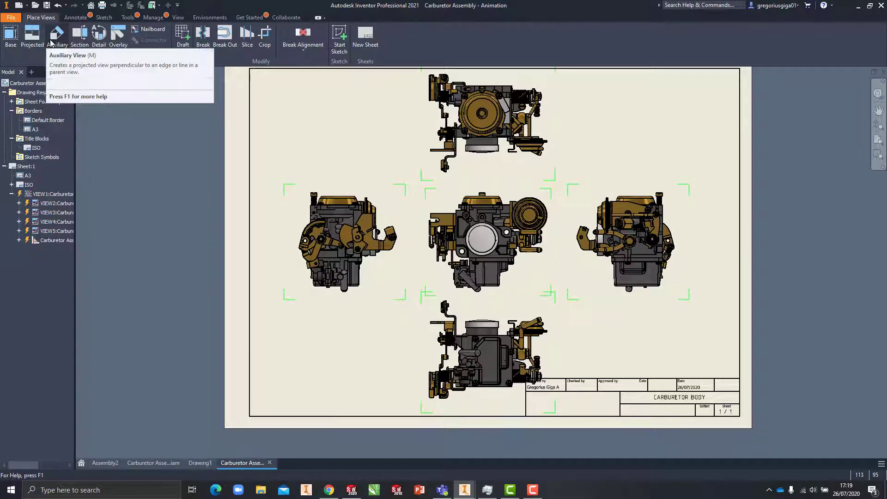
Create auxiliary view A at 1:2 from the left projected view's slanted bracket edge and place it in the sheet's upper-right area.
{"action": "left_click", "coordinate": [52, 42]}
{"action": "scroll", "coordinate": [395, 163], "scroll_direction": "up", "scroll_amount": 5}
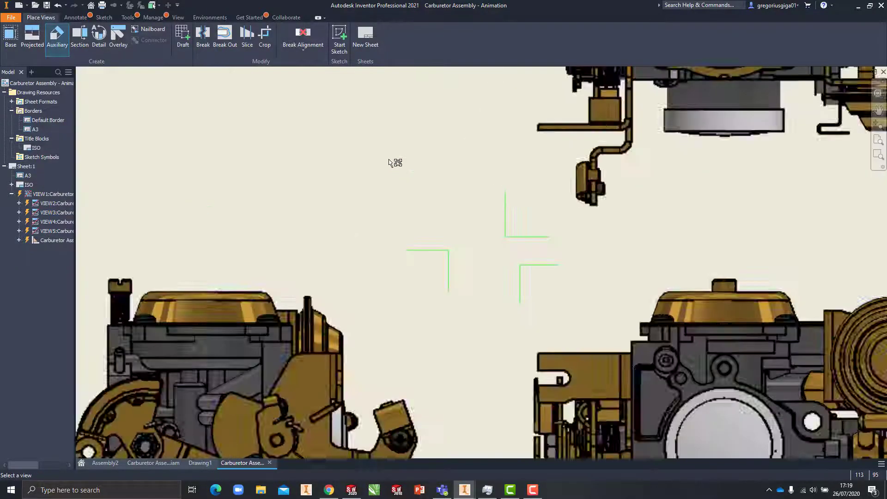
{"action": "scroll", "coordinate": [416, 197], "scroll_direction": "down", "scroll_amount": 3}
{"action": "mouse_move", "coordinate": [415, 198]}
{"action": "middle_mouse_down"}
{"action": "mouse_move", "coordinate": [367, 178]}
{"action": "mouse_move", "coordinate": [275, 168]}
{"action": "mouse_move", "coordinate": [291, 174]}
{"action": "middle_mouse_up"}
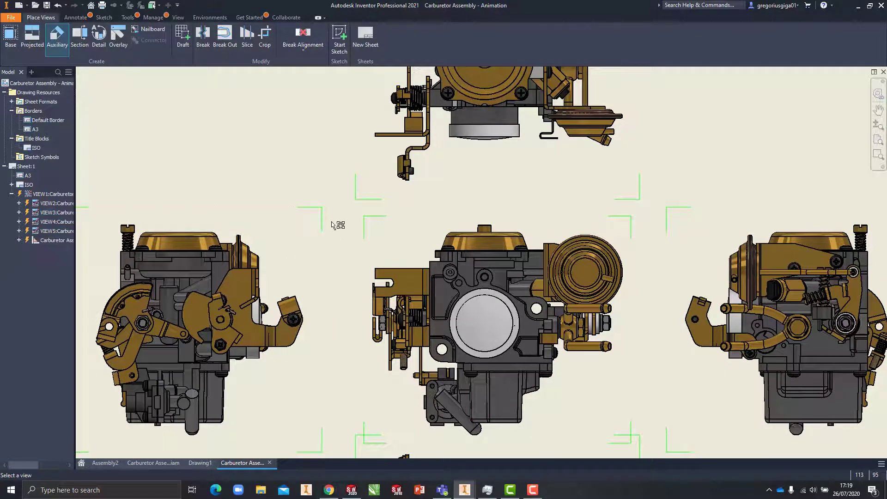
{"action": "scroll", "coordinate": [331, 204], "scroll_direction": "down", "scroll_amount": 3}
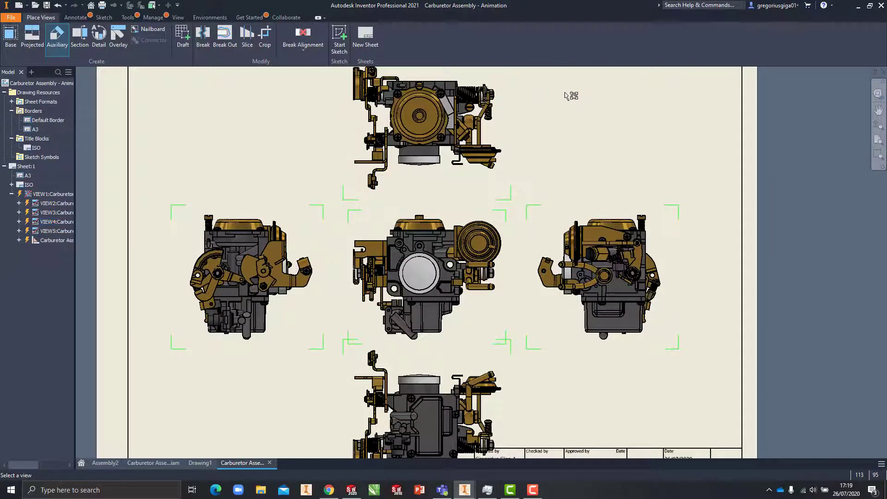
{"action": "middle_click_drag", "start_coordinate": [546, 150], "coordinate": [544, 131]}
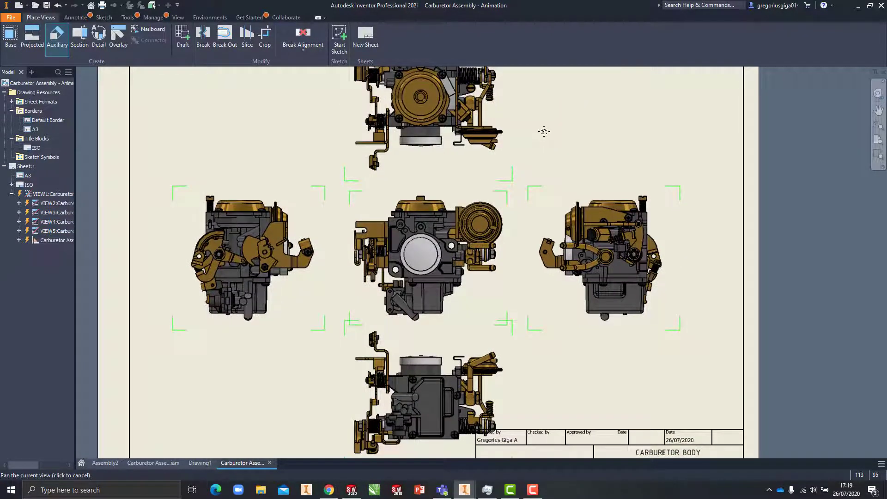
{"action": "left_click", "coordinate": [314, 248]}
{"action": "left_click", "coordinate": [313, 242]}
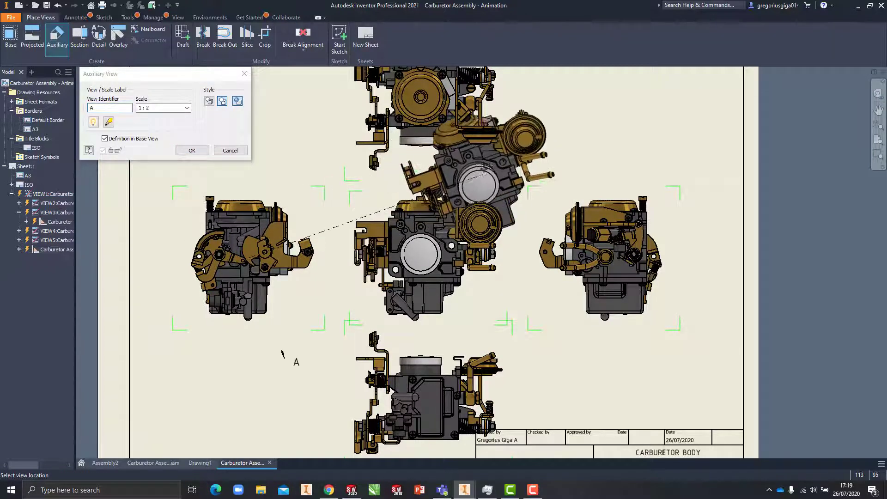
{"action": "middle_click_drag", "start_coordinate": [564, 167], "coordinate": [481, 279]}
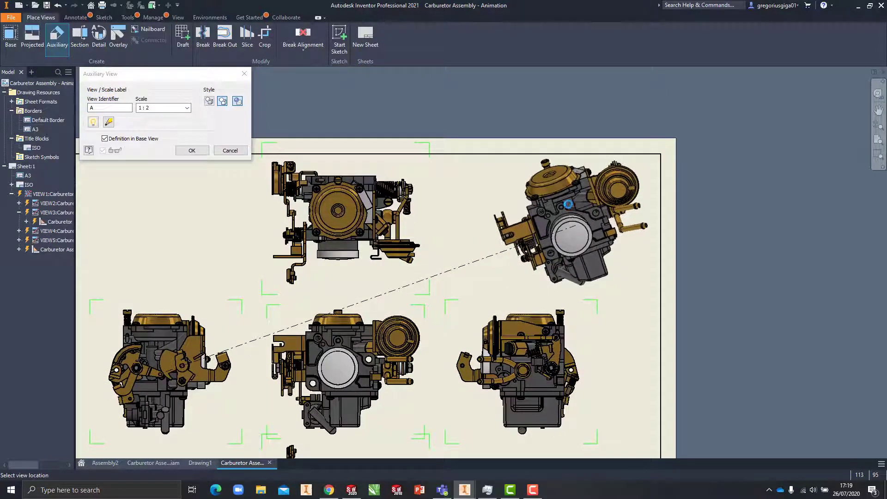
{"action": "left_click", "coordinate": [569, 207]}
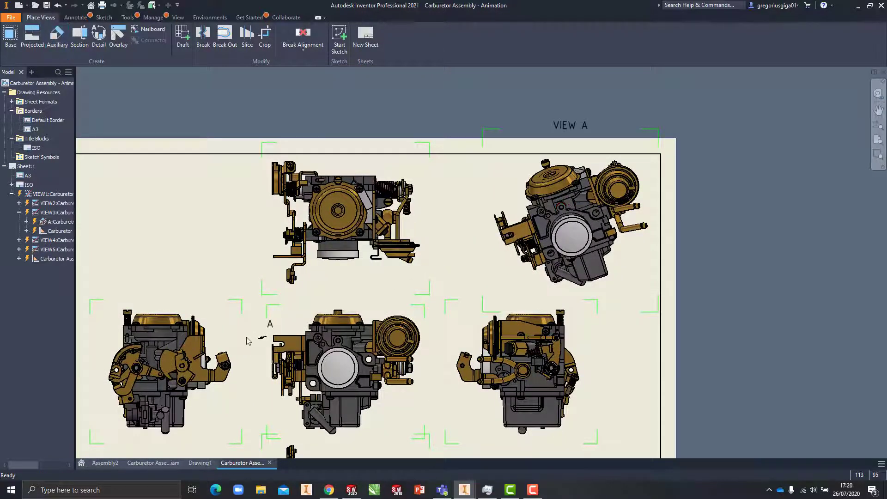
Move the VIEW A label down closer to the auxiliary view.
{"action": "scroll", "coordinate": [248, 341], "scroll_direction": "up", "scroll_amount": 4}
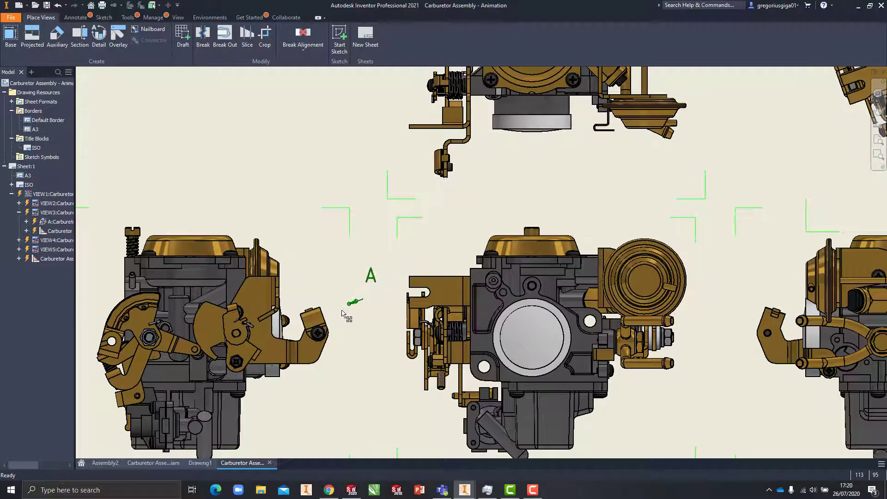
{"action": "scroll", "coordinate": [442, 214], "scroll_direction": "down", "scroll_amount": 5}
{"action": "scroll", "coordinate": [568, 204], "scroll_direction": "up", "scroll_amount": 4}
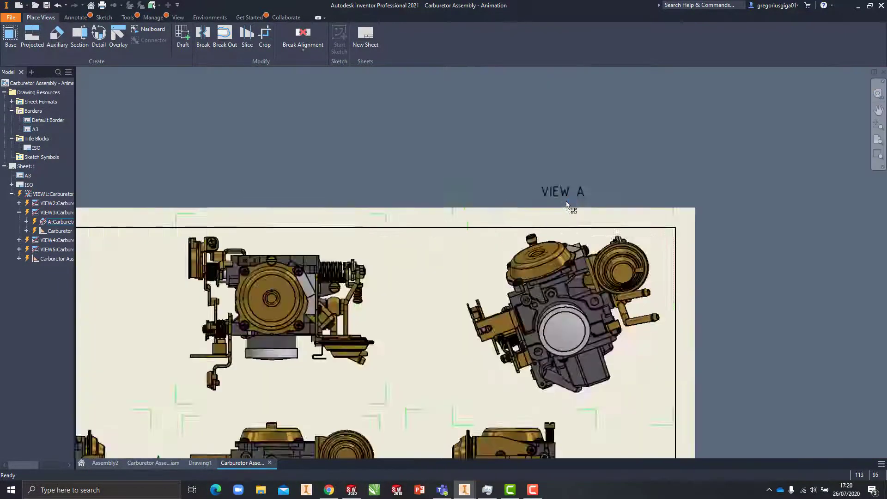
{"action": "scroll", "coordinate": [568, 203], "scroll_direction": "up", "scroll_amount": 2}
{"action": "left_click_drag", "start_coordinate": [582, 186], "coordinate": [549, 229]}
{"action": "scroll", "coordinate": [554, 226], "scroll_direction": "down", "scroll_amount": 4}
{"action": "scroll", "coordinate": [531, 300], "scroll_direction": "down", "scroll_amount": 2}
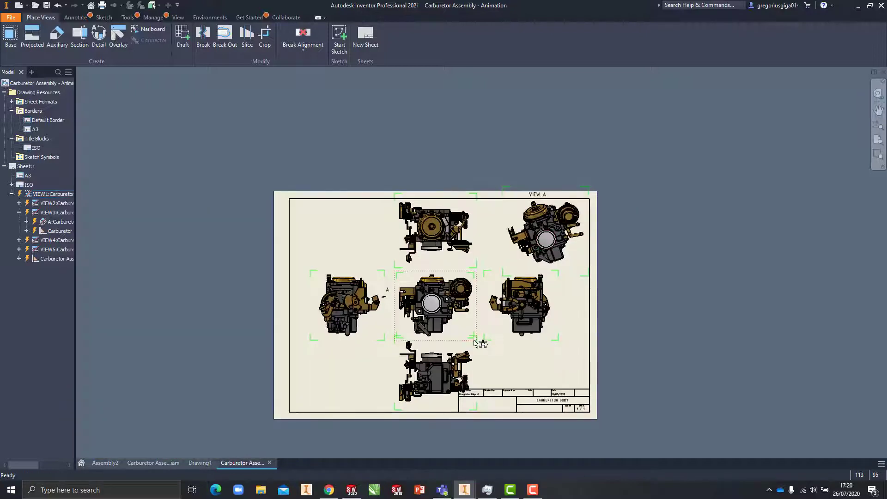
Shift the left projected view, the base view, the right projected view and auxiliary view A slightly left to even out the layout.
{"action": "left_click_drag", "start_coordinate": [373, 273], "coordinate": [369, 275]}
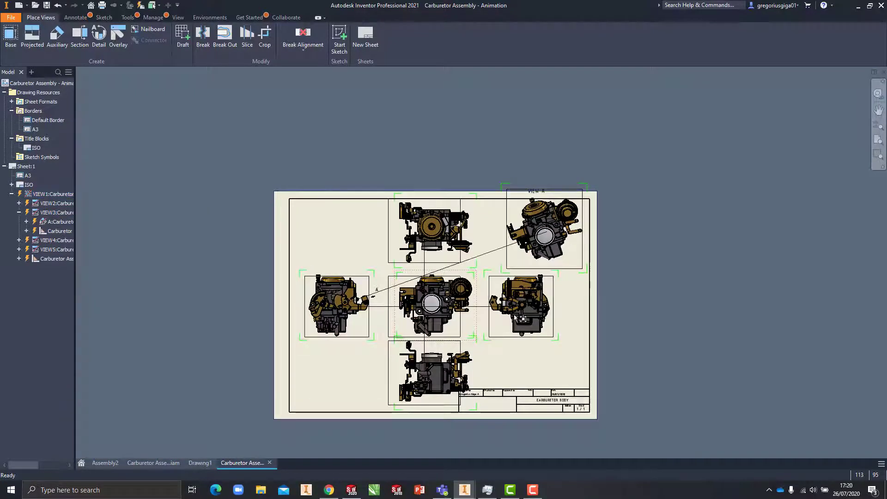
{"action": "left_click_drag", "start_coordinate": [522, 318], "coordinate": [513, 323]}
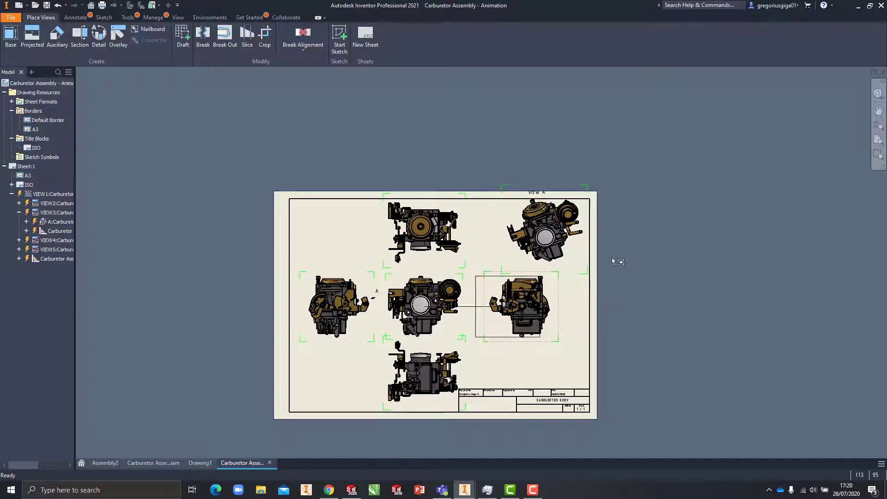
{"action": "left_click_drag", "start_coordinate": [572, 190], "coordinate": [554, 196]}
{"action": "scroll", "coordinate": [554, 197], "scroll_direction": "up", "scroll_amount": 3}
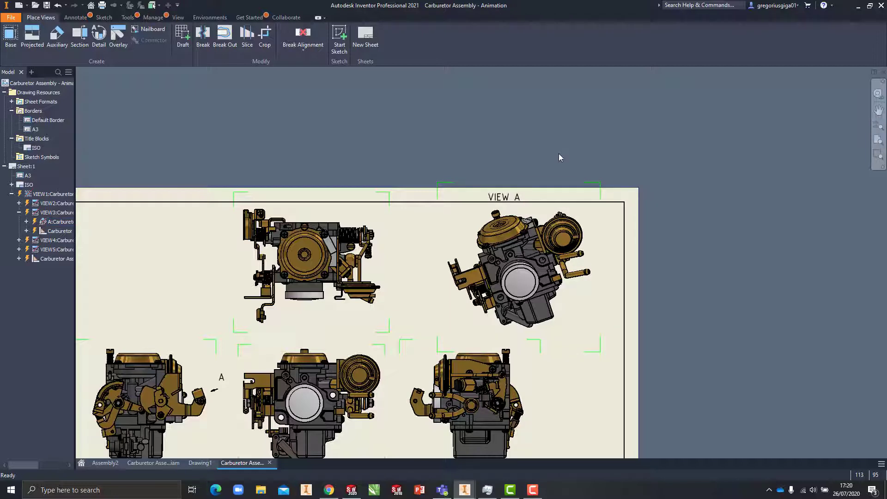
Start auxiliary view B at 1:2 from the right projected view, oriented by the slanted lower edge of its bracket.
{"action": "left_click", "coordinate": [58, 37]}
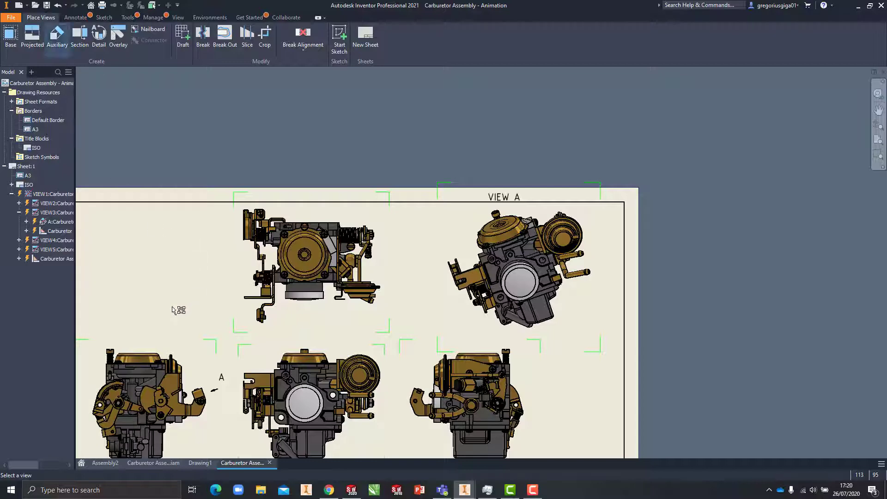
{"action": "middle_click_drag", "start_coordinate": [381, 367], "coordinate": [360, 271]}
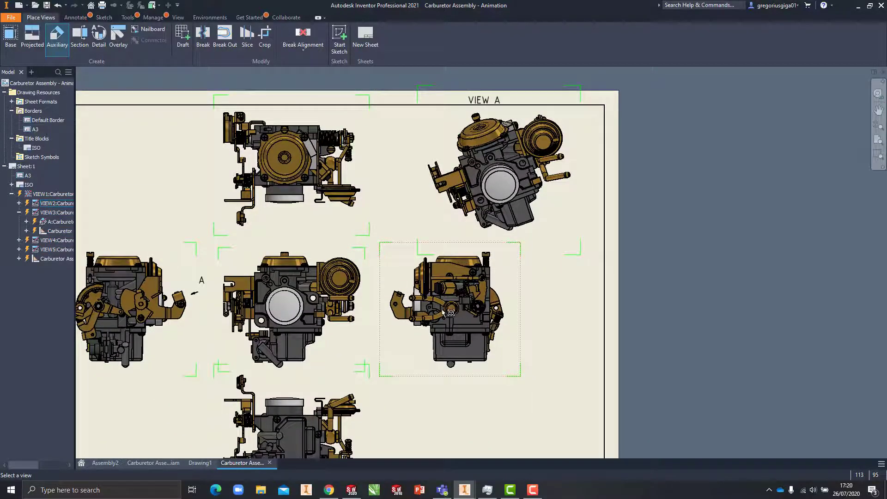
{"action": "scroll", "coordinate": [437, 305], "scroll_direction": "up", "scroll_amount": 5}
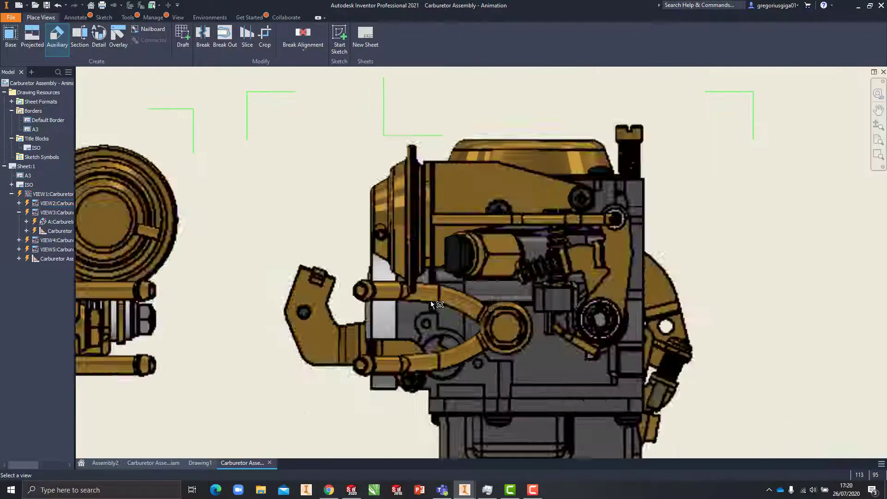
{"action": "left_click", "coordinate": [483, 276]}
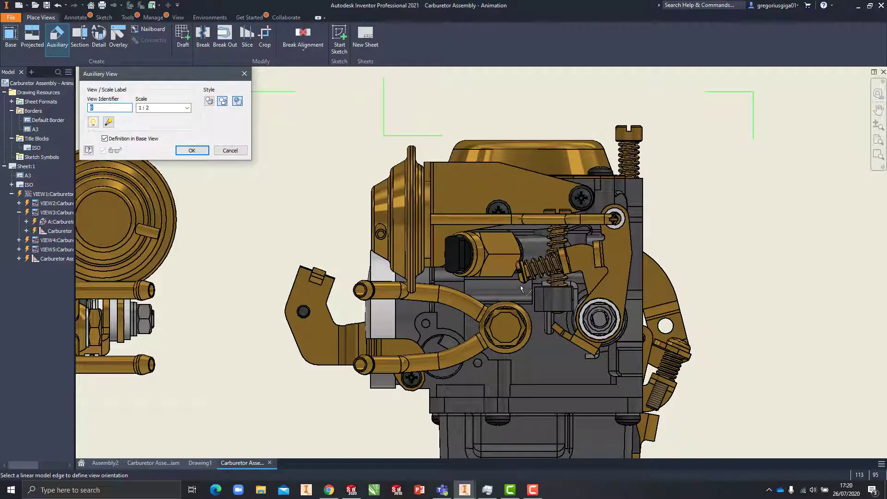
{"action": "scroll", "coordinate": [487, 265], "scroll_direction": "up", "scroll_amount": 3}
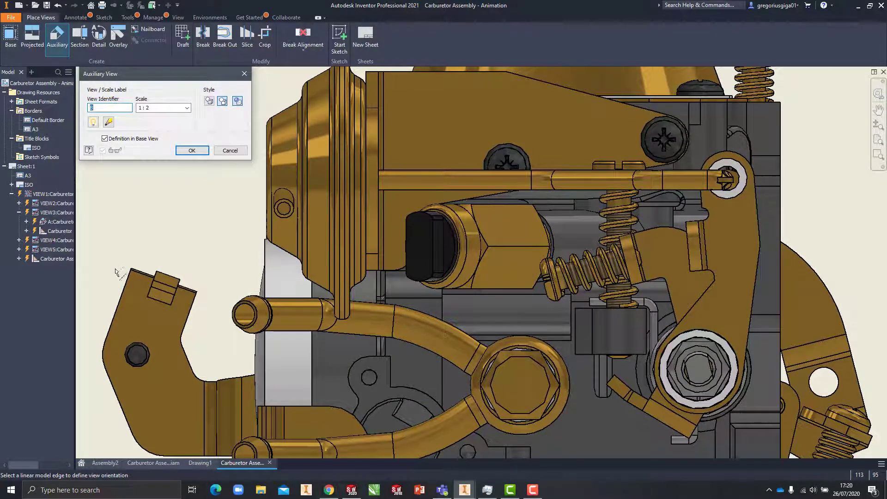
{"action": "scroll", "coordinate": [236, 287], "scroll_direction": "down", "scroll_amount": 5}
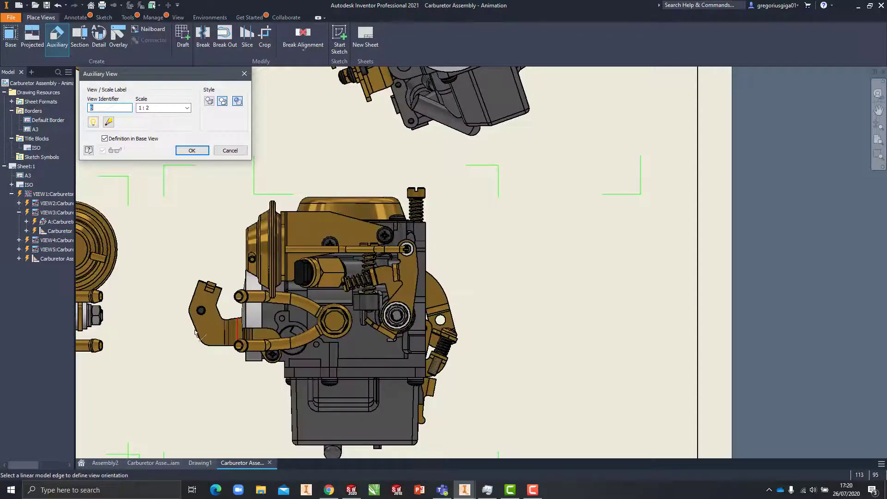
{"action": "scroll", "coordinate": [196, 332], "scroll_direction": "up", "scroll_amount": 7}
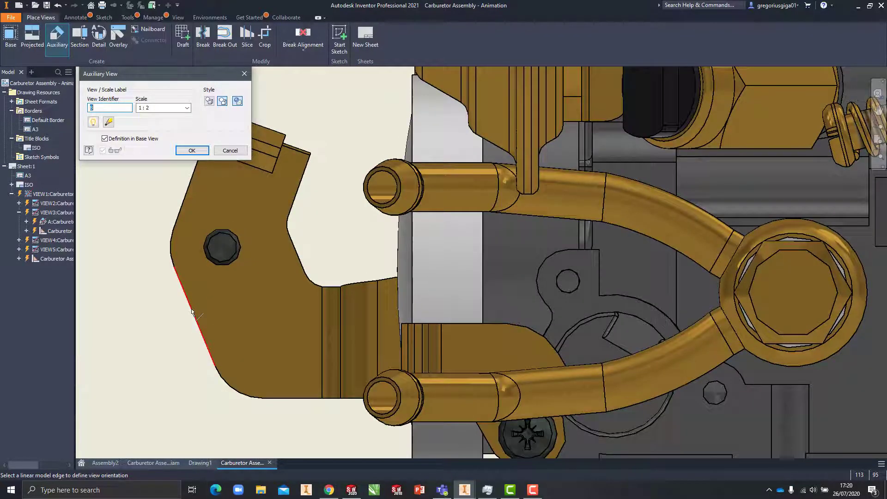
{"action": "left_click", "coordinate": [191, 312]}
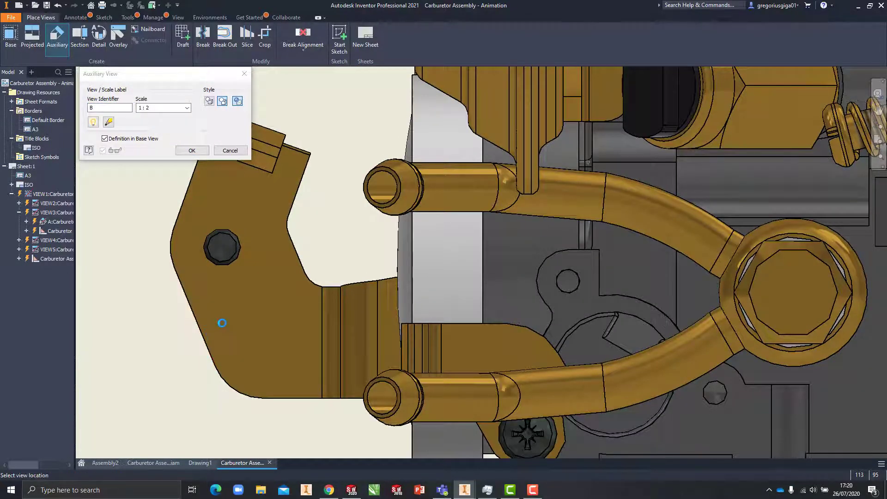
Place auxiliary view B in the sheet's lower-left area and move its direction arrow up beside the right projected view.
{"action": "scroll", "coordinate": [224, 321], "scroll_direction": "down", "scroll_amount": 8}
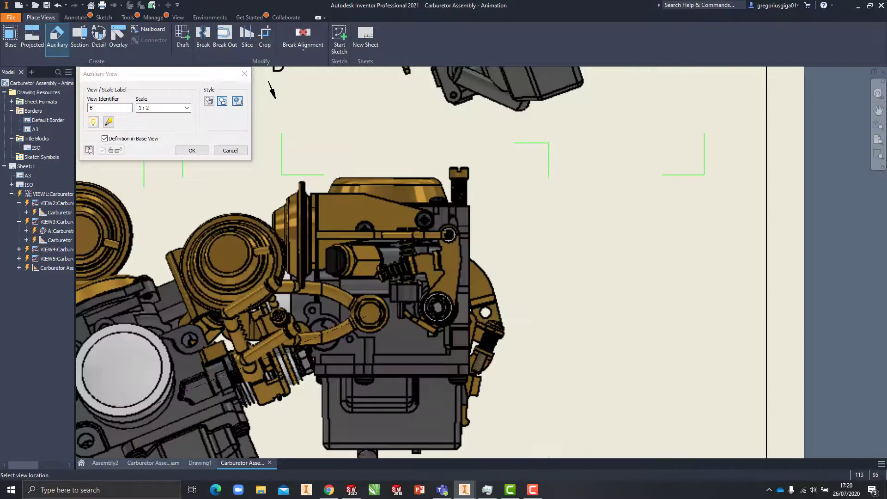
{"action": "middle_click_drag", "start_coordinate": [169, 355], "coordinate": [616, 157]}
{"action": "scroll", "coordinate": [616, 158], "scroll_direction": "down", "scroll_amount": 4}
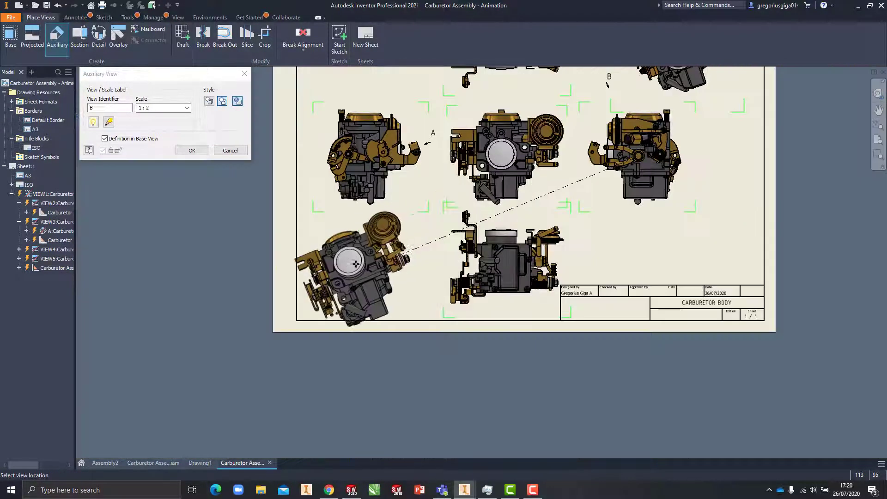
{"action": "left_click", "coordinate": [359, 261]}
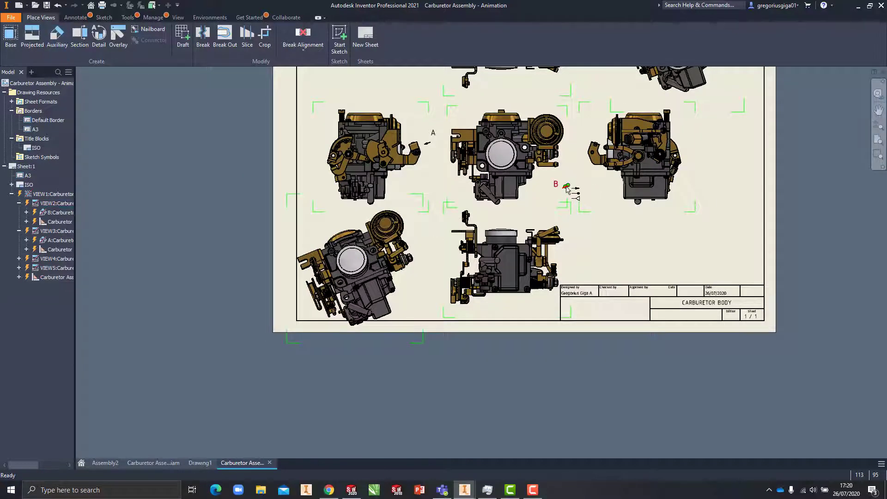
{"action": "mouse_move", "coordinate": [569, 188]}
{"action": "left_mouse_down"}
{"action": "mouse_move", "coordinate": [586, 175]}
{"action": "mouse_move", "coordinate": [576, 190]}
{"action": "mouse_move", "coordinate": [579, 165]}
{"action": "left_mouse_up"}
{"action": "middle_click_drag", "start_coordinate": [509, 215], "coordinate": [400, 348]}
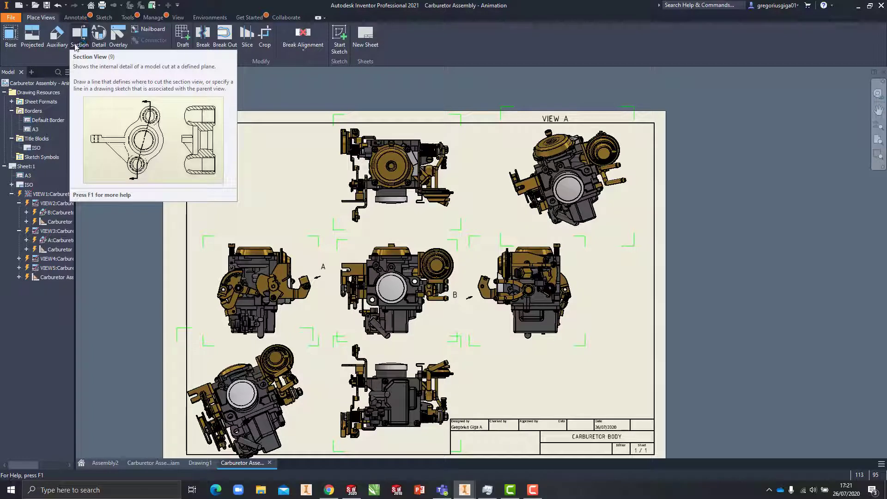
Start a section view of the central base view with a vertical section line through the centre of its round bore, spanning the full height.
{"action": "left_click", "coordinate": [80, 37]}
{"action": "scroll", "coordinate": [392, 329], "scroll_direction": "up", "scroll_amount": 3}
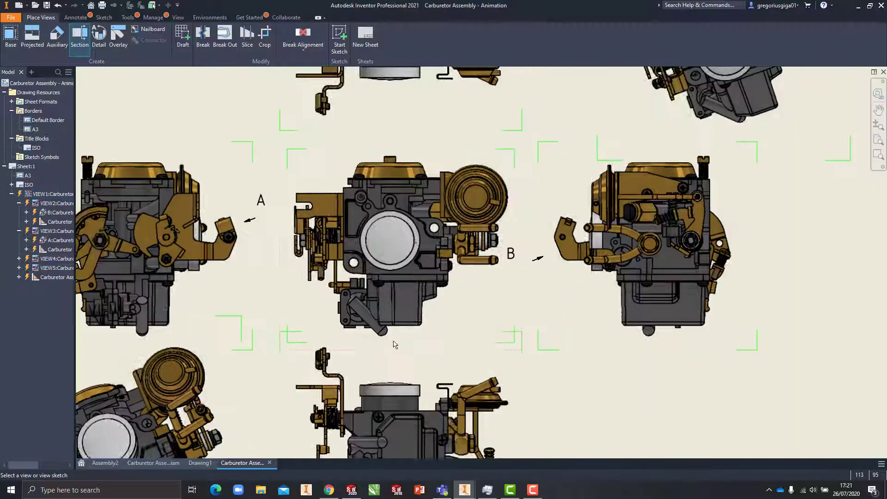
{"action": "scroll", "coordinate": [390, 302], "scroll_direction": "down", "scroll_amount": 3}
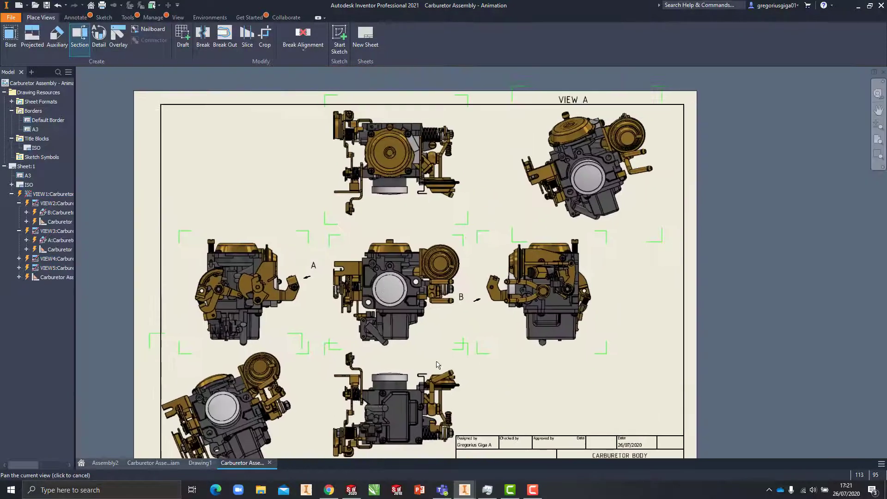
{"action": "left_click", "coordinate": [391, 273]}
{"action": "scroll", "coordinate": [389, 354], "scroll_direction": "up", "scroll_amount": 3}
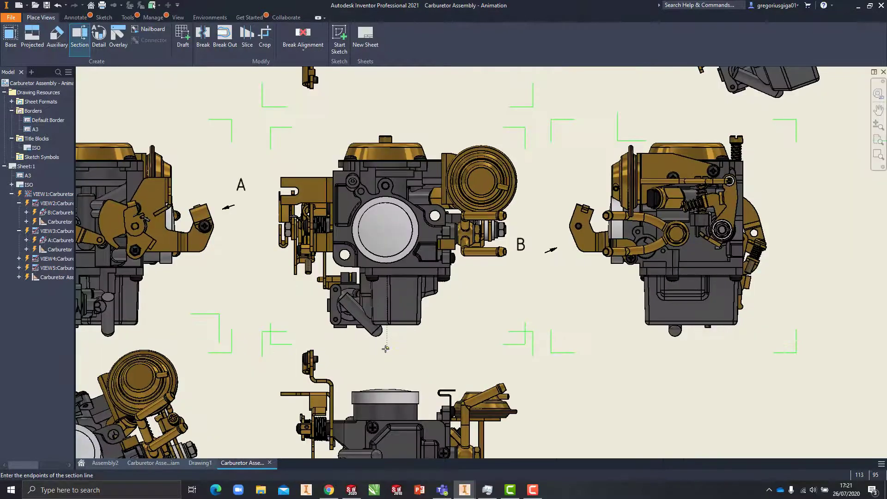
{"action": "scroll", "coordinate": [387, 348], "scroll_direction": "up", "scroll_amount": 4}
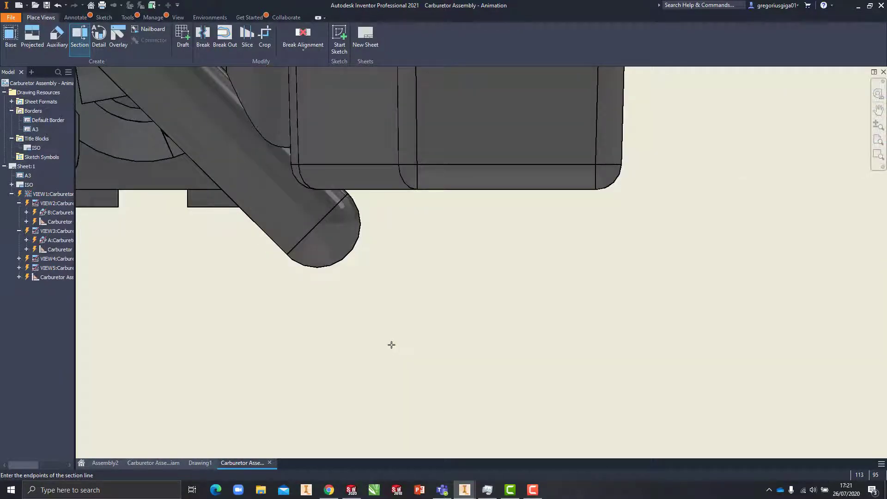
{"action": "scroll", "coordinate": [391, 345], "scroll_direction": "up", "scroll_amount": 3}
{"action": "scroll", "coordinate": [395, 342], "scroll_direction": "down", "scroll_amount": 1}
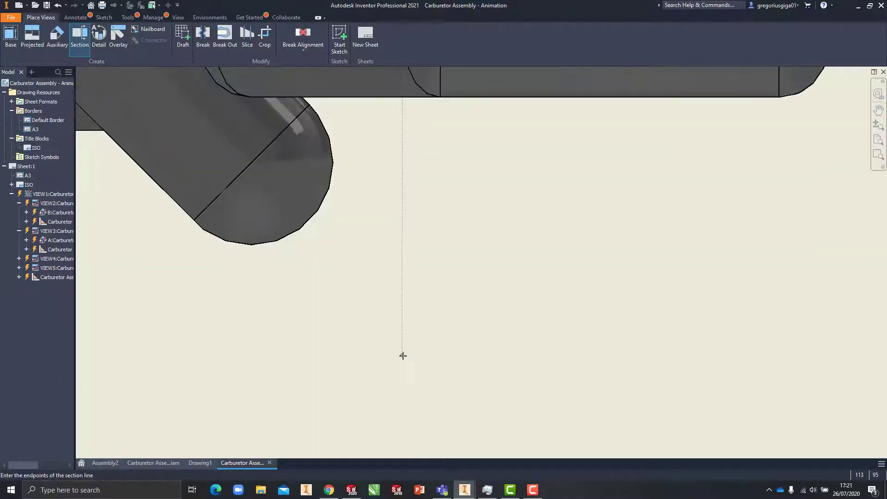
{"action": "scroll", "coordinate": [399, 357], "scroll_direction": "down", "scroll_amount": 5}
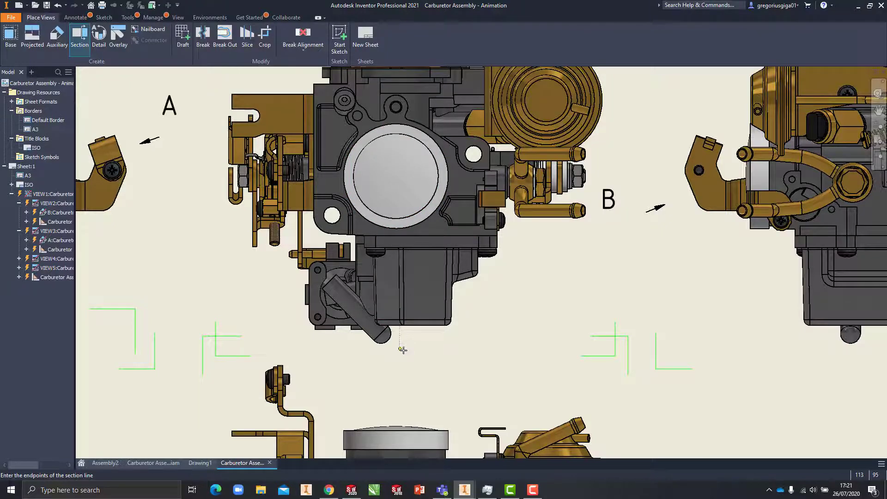
{"action": "scroll", "coordinate": [402, 350], "scroll_direction": "down", "scroll_amount": 3}
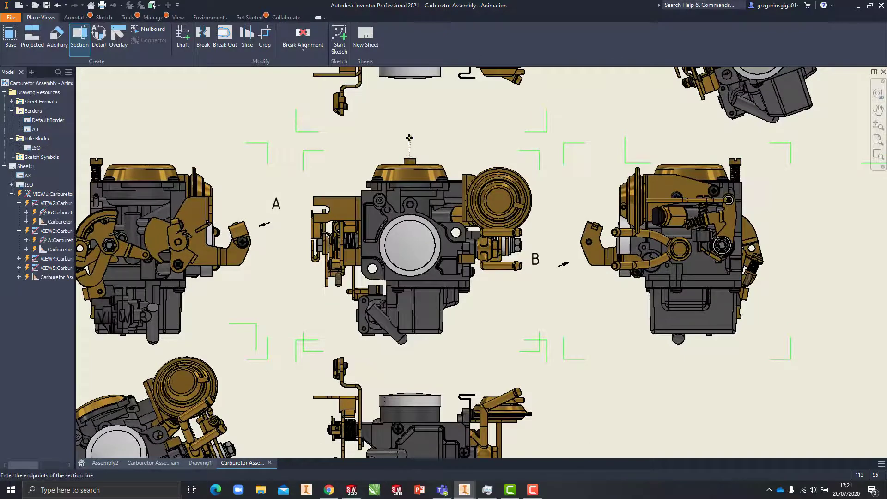
{"action": "left_click", "coordinate": [410, 135]}
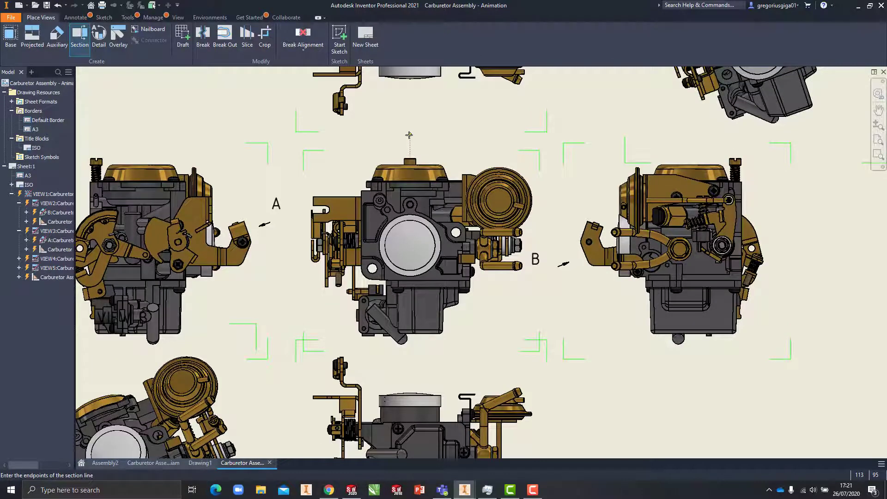
{"action": "left_click", "coordinate": [409, 359]}
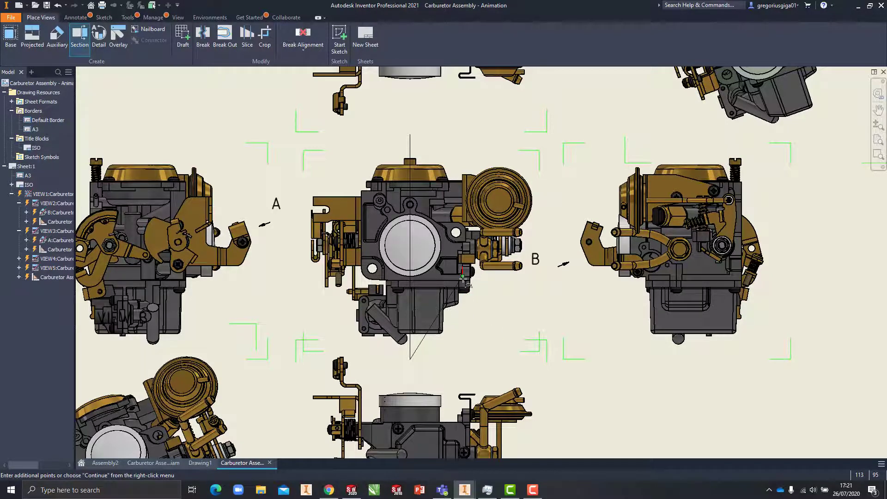
Finish the section line and place full-depth section view C at 1:2 beyond the right projected view.
{"action": "right_click", "coordinate": [469, 329]}
{"action": "left_click", "coordinate": [502, 330]}
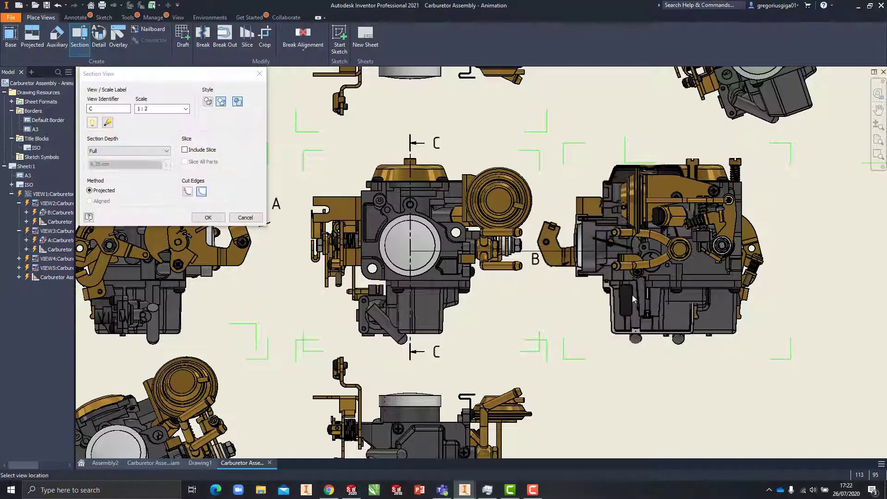
{"action": "scroll", "coordinate": [631, 295], "scroll_direction": "up", "scroll_amount": 3}
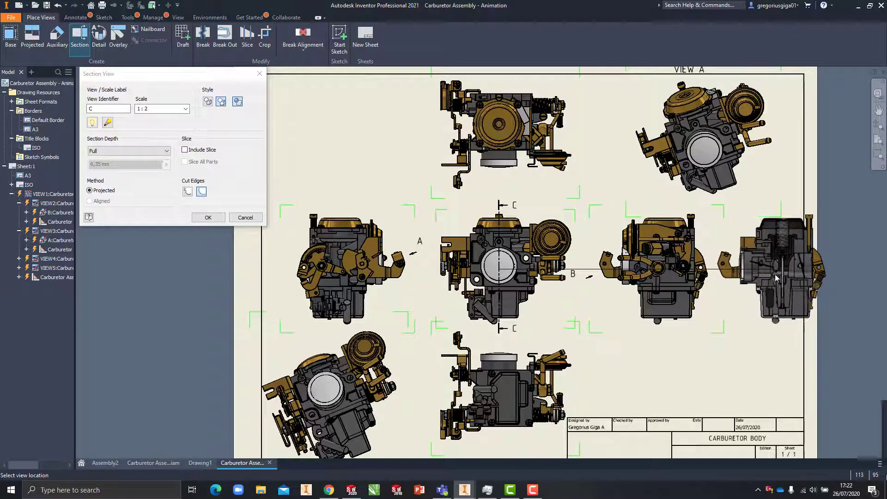
{"action": "left_click", "coordinate": [780, 275]}
Examine section C-C up close, including the hatched body, the slide spring, the needle and the adjusting screw.
{"action": "scroll", "coordinate": [816, 247], "scroll_direction": "down", "scroll_amount": 6}
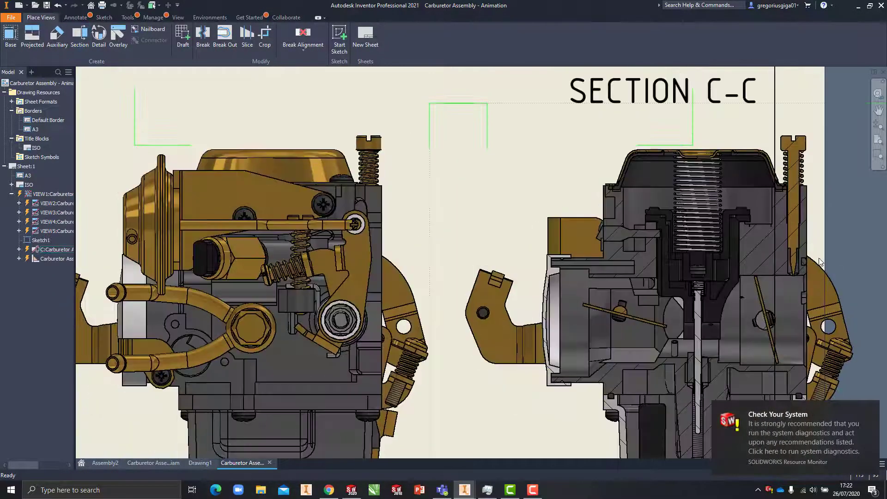
{"action": "middle_click_drag", "start_coordinate": [816, 247], "coordinate": [725, 176]}
{"action": "scroll", "coordinate": [811, 244], "scroll_direction": "down", "scroll_amount": 1}
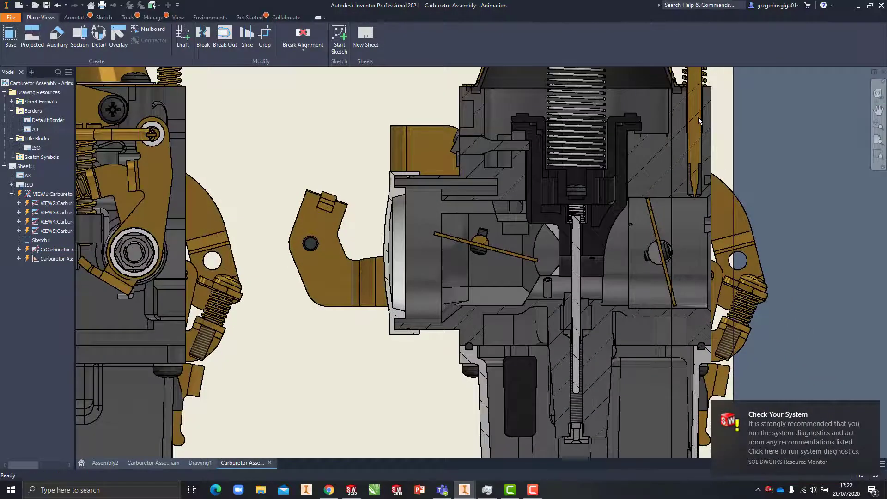
{"action": "scroll", "coordinate": [755, 183], "scroll_direction": "down", "scroll_amount": 3}
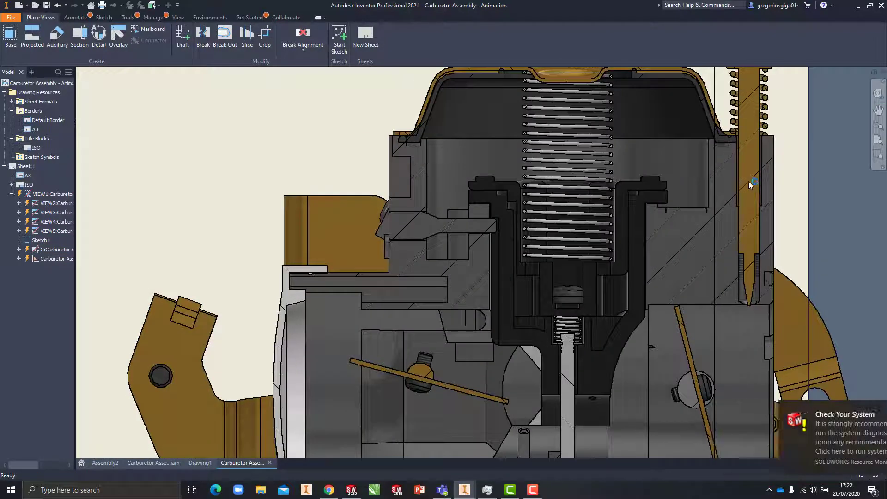
{"action": "scroll", "coordinate": [727, 184], "scroll_direction": "up", "scroll_amount": 2}
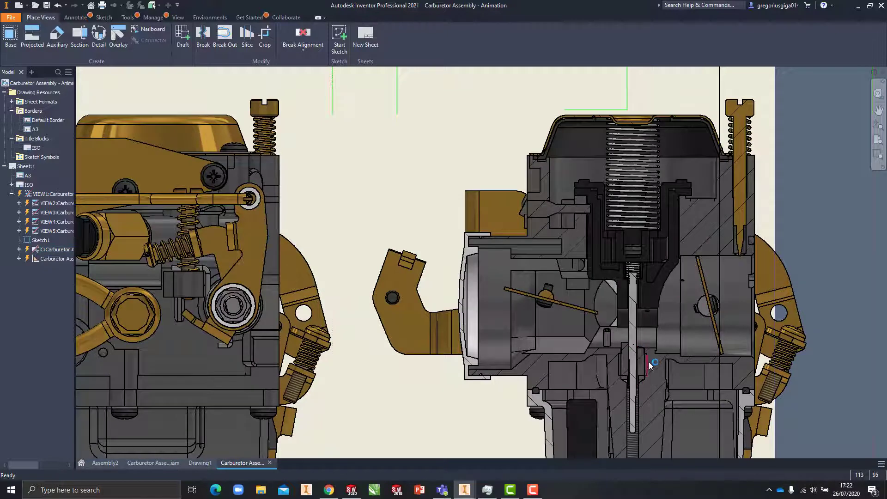
{"action": "scroll", "coordinate": [573, 266], "scroll_direction": "up", "scroll_amount": 2}
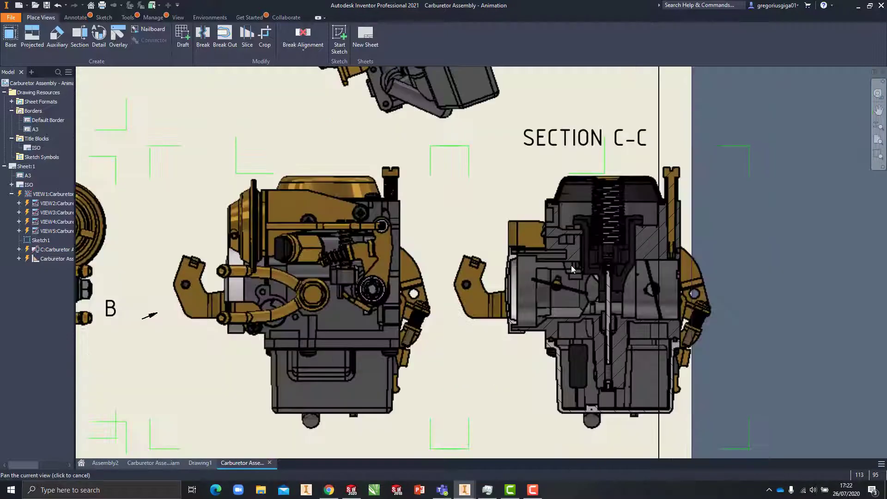
{"action": "middle_click_drag", "start_coordinate": [572, 266], "coordinate": [590, 281]}
{"action": "scroll", "coordinate": [673, 260], "scroll_direction": "down", "scroll_amount": 2}
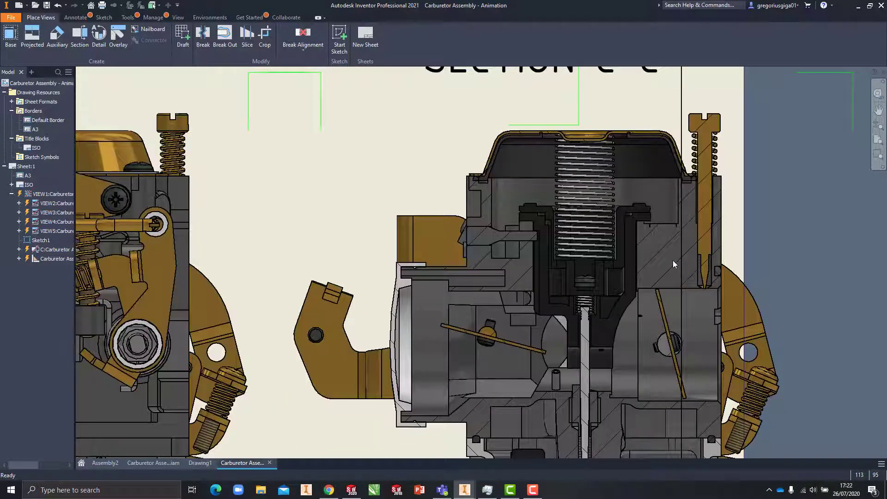
{"action": "scroll", "coordinate": [672, 255], "scroll_direction": "down", "scroll_amount": 1}
{"action": "scroll", "coordinate": [665, 251], "scroll_direction": "up", "scroll_amount": 3}
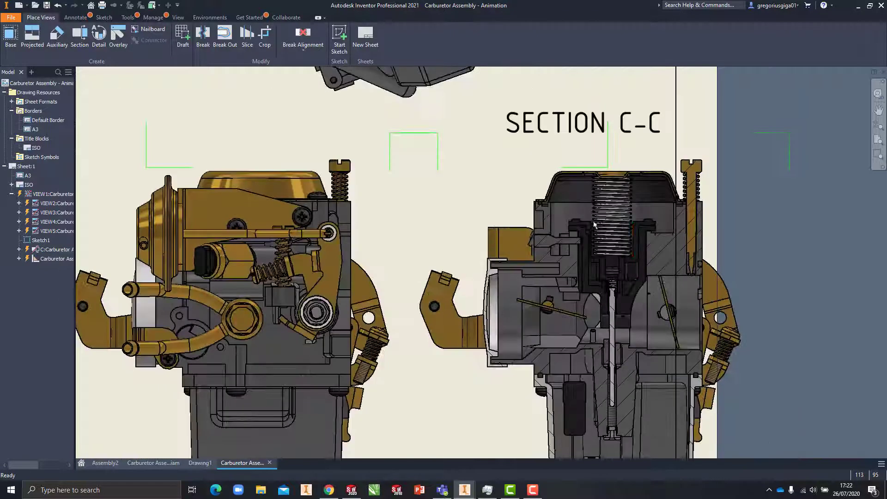
{"action": "scroll", "coordinate": [620, 201], "scroll_direction": "down", "scroll_amount": 3}
{"action": "scroll", "coordinate": [632, 199], "scroll_direction": "up", "scroll_amount": 1}
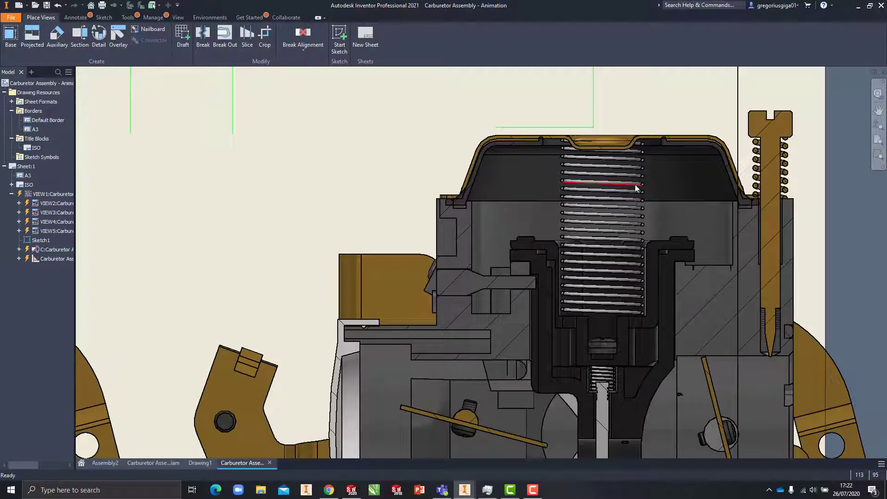
{"action": "middle_click_drag", "start_coordinate": [634, 453], "coordinate": [576, 306]}
Draw an L-shaped section line on the base view, from above the round diaphragm housing down to its centre and out past its right side.
{"action": "scroll", "coordinate": [470, 298], "scroll_direction": "up", "scroll_amount": 2}
{"action": "middle_click_drag", "start_coordinate": [232, 245], "coordinate": [494, 273]}
{"action": "scroll", "coordinate": [495, 273], "scroll_direction": "up", "scroll_amount": 2}
{"action": "middle_click_drag", "start_coordinate": [397, 259], "coordinate": [641, 264]}
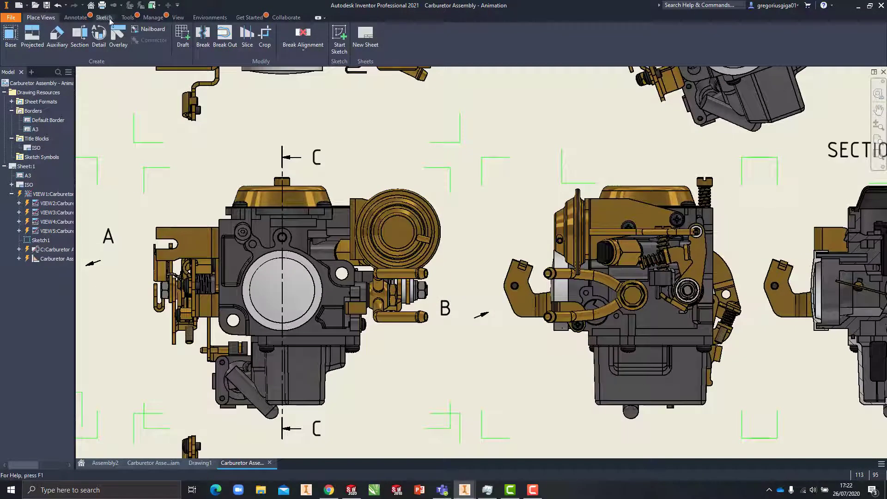
{"action": "left_click", "coordinate": [82, 43]}
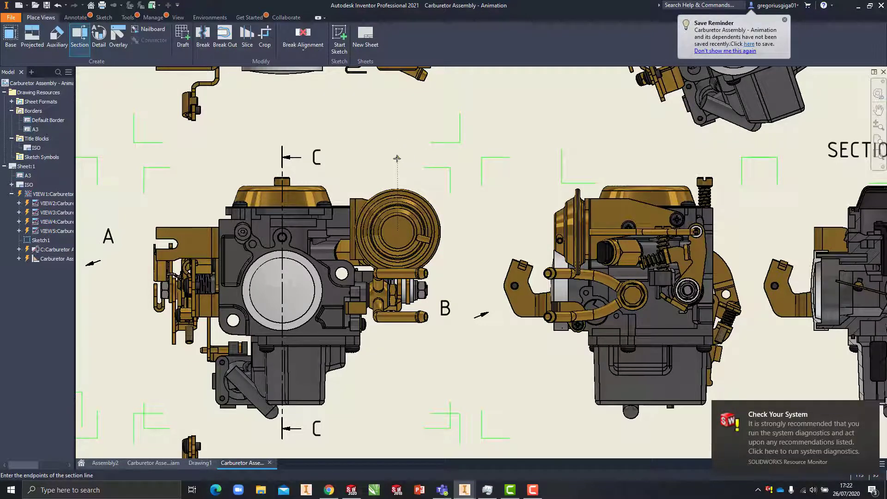
{"action": "left_click", "coordinate": [397, 157]}
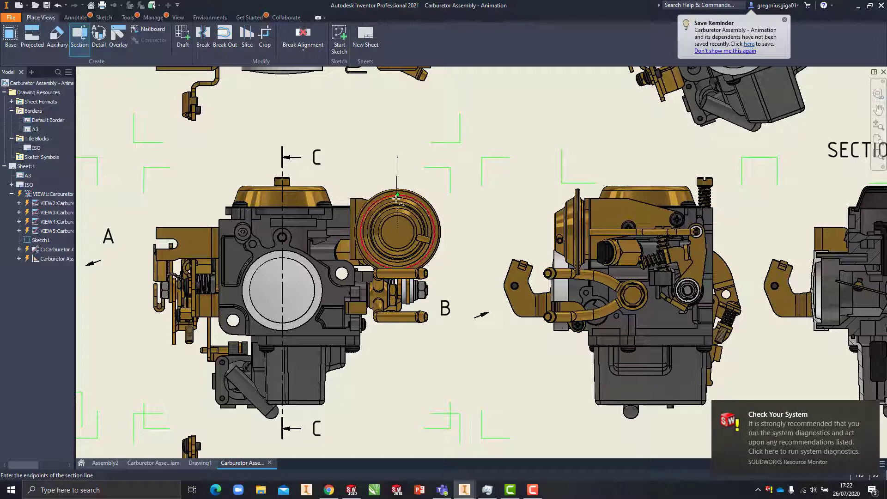
{"action": "left_click", "coordinate": [397, 234]}
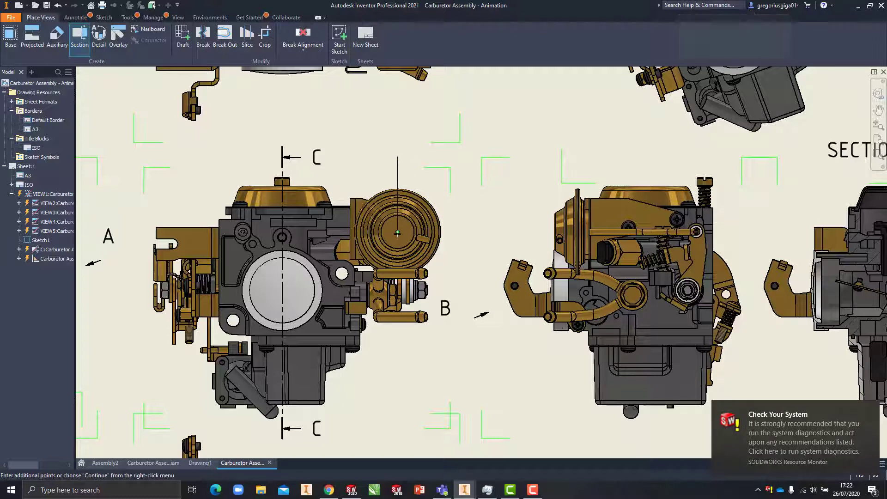
{"action": "left_click", "coordinate": [475, 232]}
{"action": "right_click", "coordinate": [501, 206]}
{"action": "left_click", "coordinate": [533, 207]}
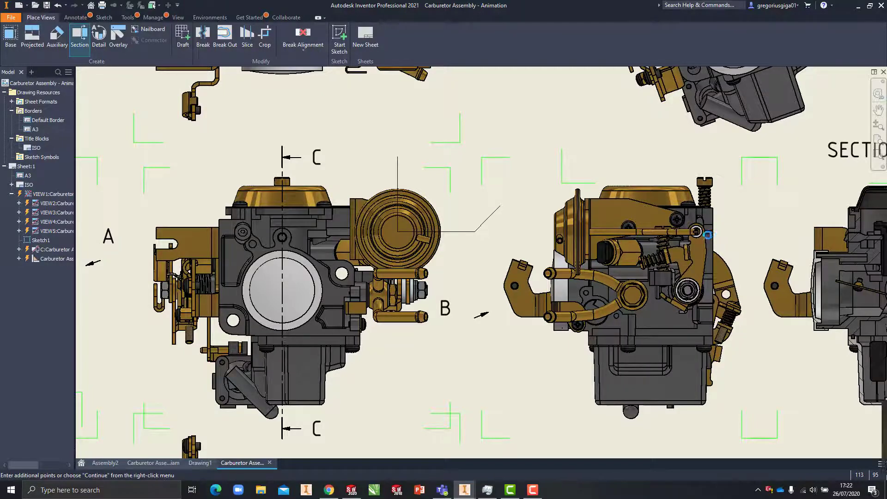
Place full-depth section view D at 1:2 beyond section C-C, outside the sheet's right edge, and check its cut housing.
{"action": "middle_click_drag", "start_coordinate": [710, 234], "coordinate": [703, 237]}
{"action": "scroll", "coordinate": [653, 234], "scroll_direction": "up", "scroll_amount": 1}
{"action": "middle_click_drag", "start_coordinate": [527, 234], "coordinate": [191, 217]}
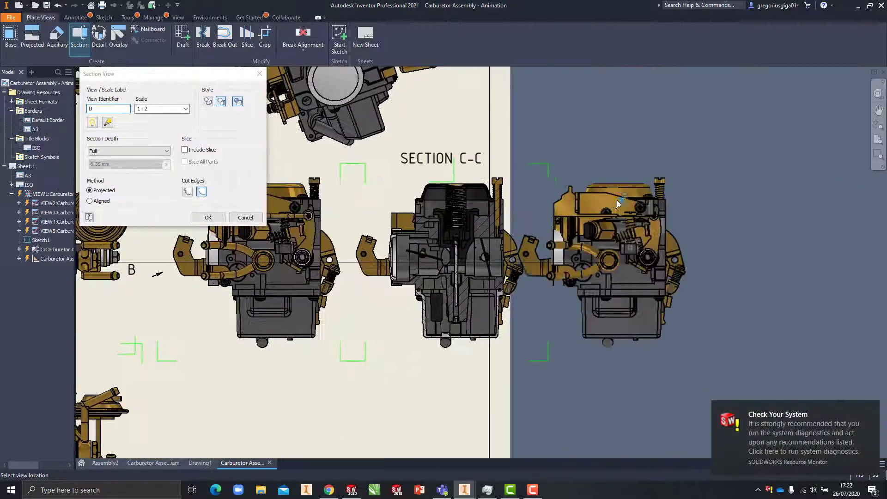
{"action": "left_click", "coordinate": [658, 203]}
{"action": "scroll", "coordinate": [658, 203], "scroll_direction": "down", "scroll_amount": 8}
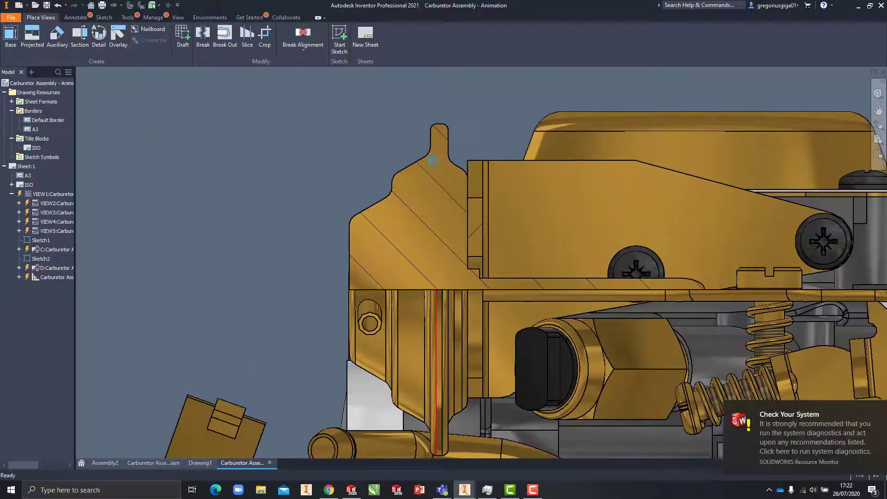
{"action": "scroll", "coordinate": [573, 267], "scroll_direction": "up", "scroll_amount": 8}
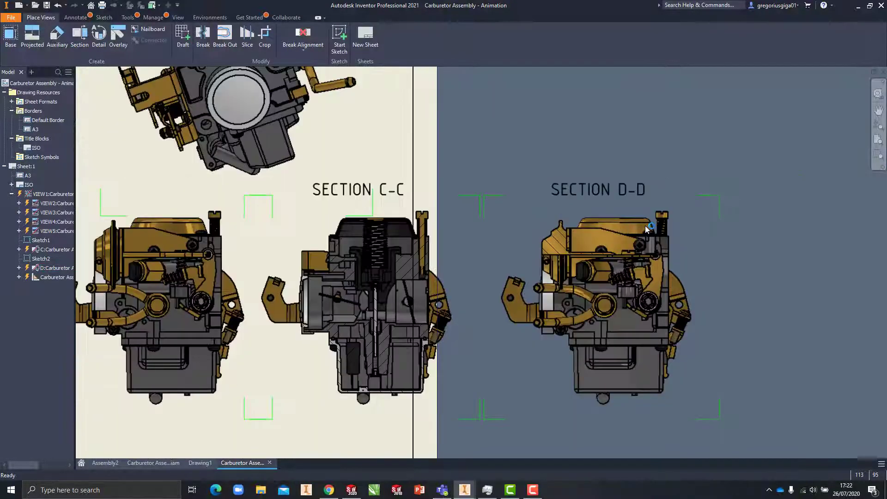
Start a section line on the top projected view, from below its round intake up to the centre of the round cover.
{"action": "scroll", "coordinate": [628, 228], "scroll_direction": "up", "scroll_amount": 3}
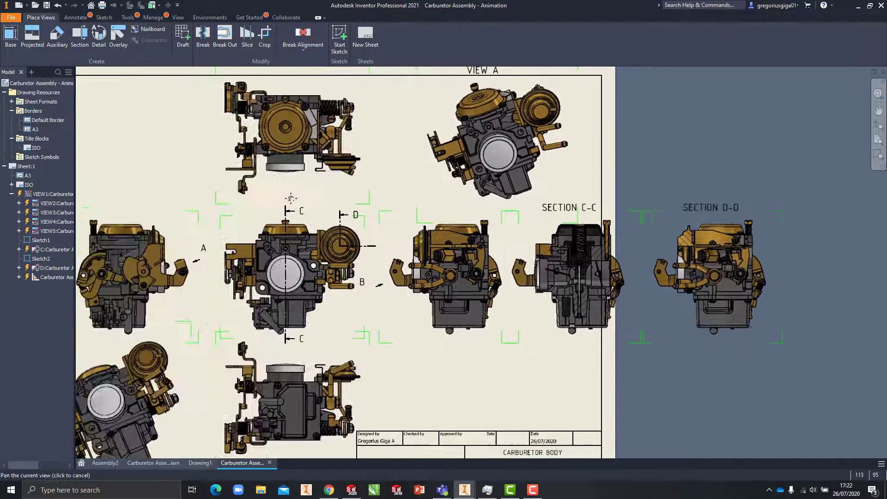
{"action": "left_click_drag", "start_coordinate": [291, 199], "coordinate": [336, 201]}
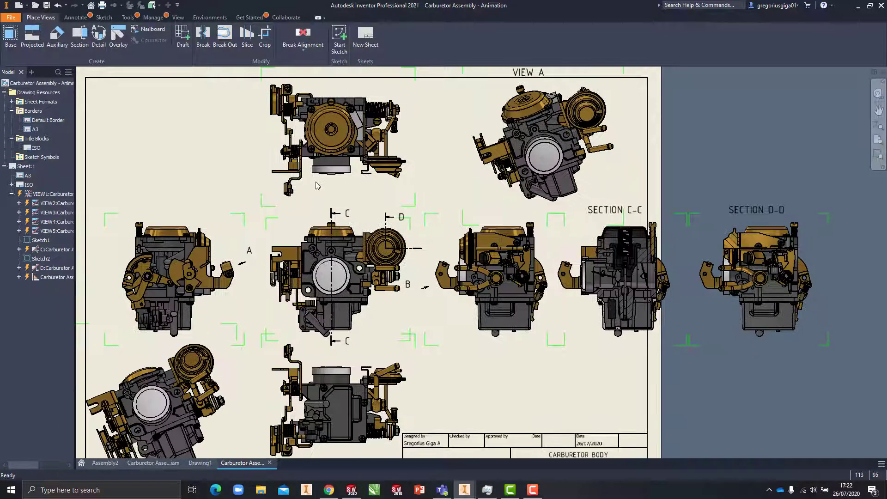
{"action": "left_click", "coordinate": [85, 37]}
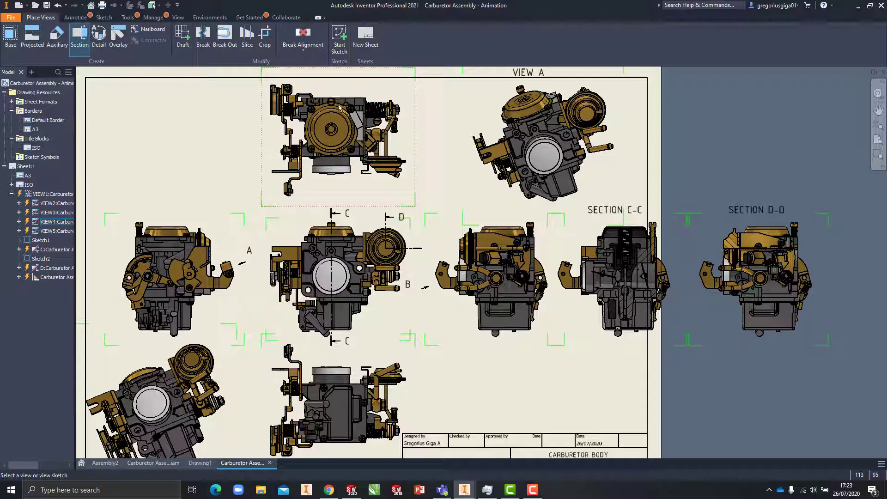
{"action": "left_click", "coordinate": [337, 143]}
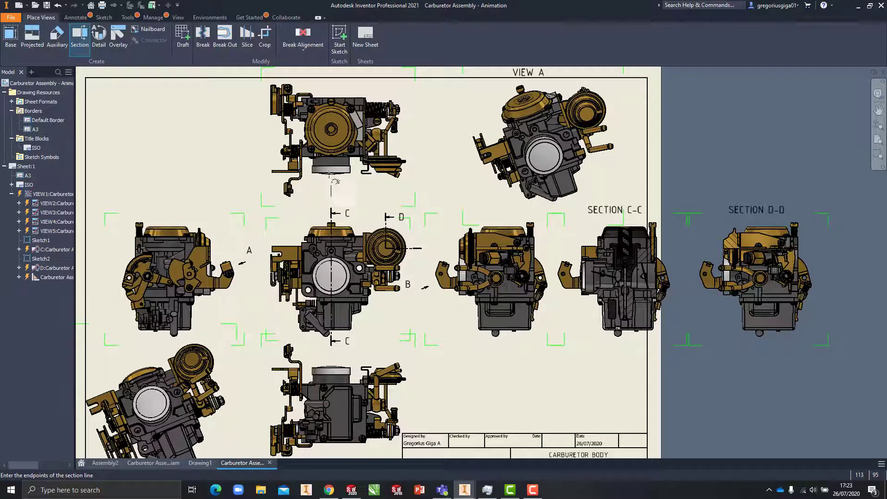
{"action": "scroll", "coordinate": [331, 129], "scroll_direction": "up", "scroll_amount": 3}
{"action": "left_click", "coordinate": [332, 129]}
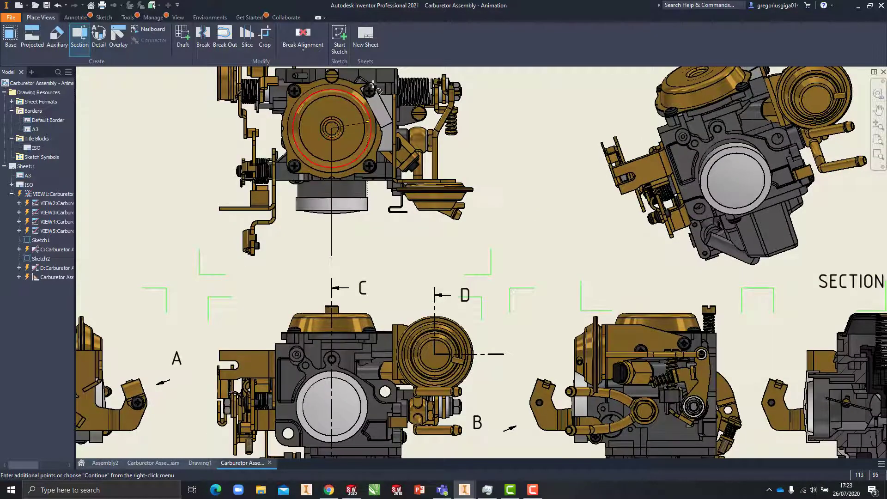
Step the section line sideways from the cover's centre, level with it, and turn it up through the upper-right screw past the view's top.
{"action": "scroll", "coordinate": [372, 90], "scroll_direction": "up", "scroll_amount": 5}
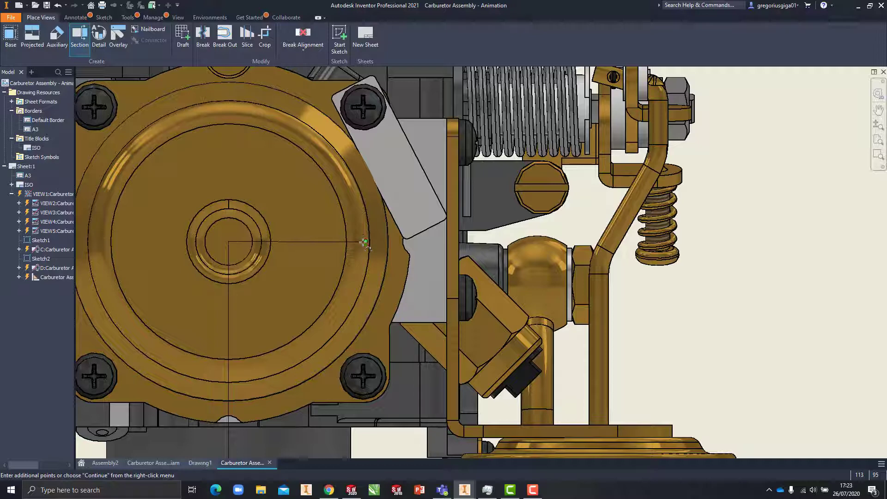
{"action": "middle_click_drag", "start_coordinate": [361, 236], "coordinate": [384, 267]}
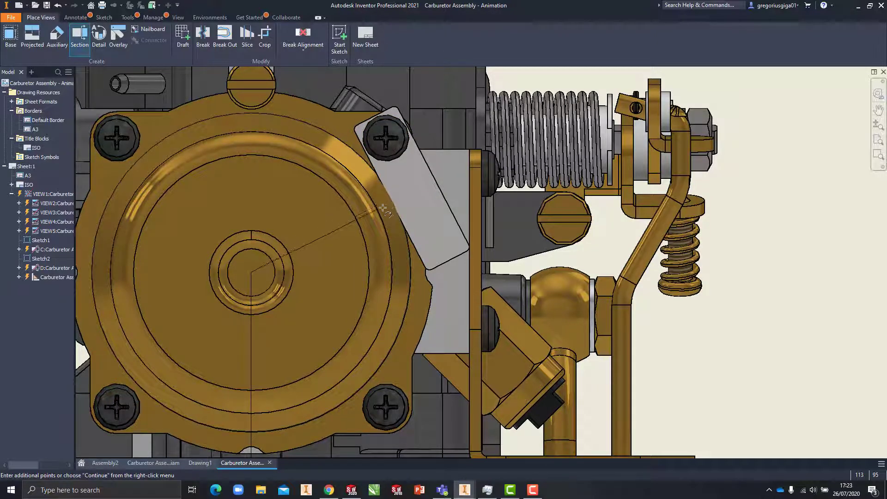
{"action": "left_click", "coordinate": [384, 273]}
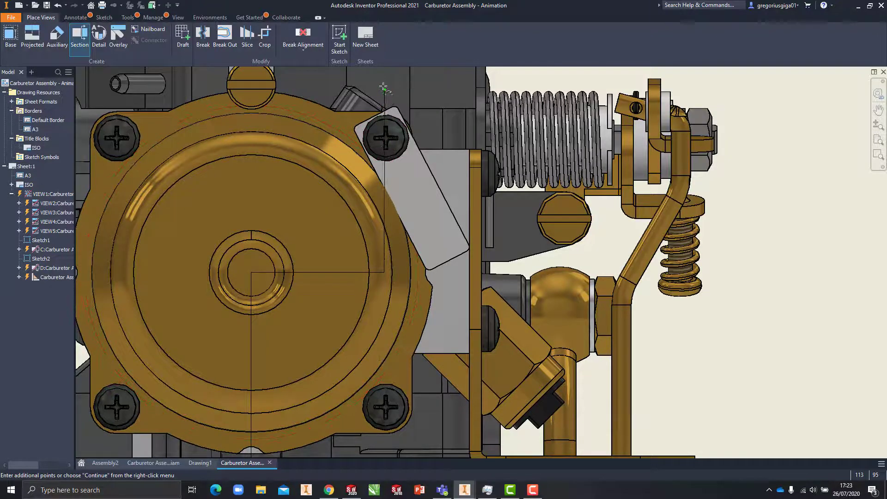
{"action": "middle_click_drag", "start_coordinate": [383, 86], "coordinate": [388, 236]}
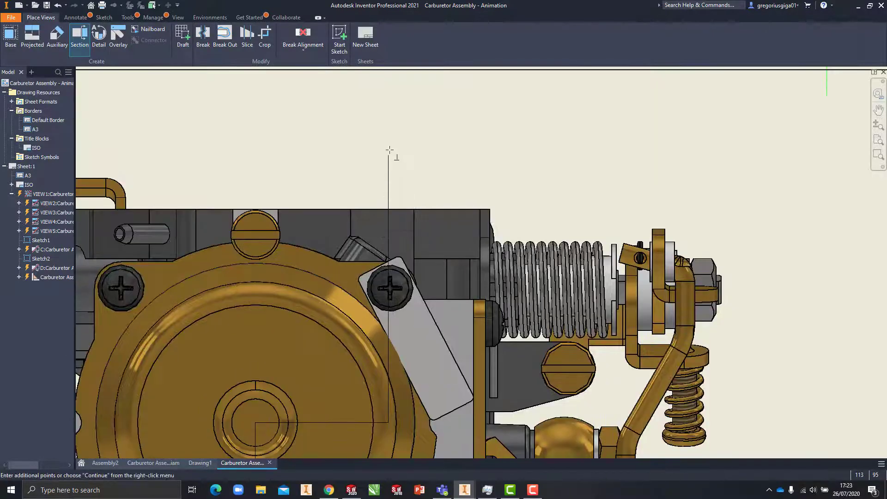
Finish the section line and place full-depth section view E at 1:2 beyond View A, outside the sheet's right edge.
{"action": "right_click", "coordinate": [388, 179]}
{"action": "left_click", "coordinate": [424, 178]}
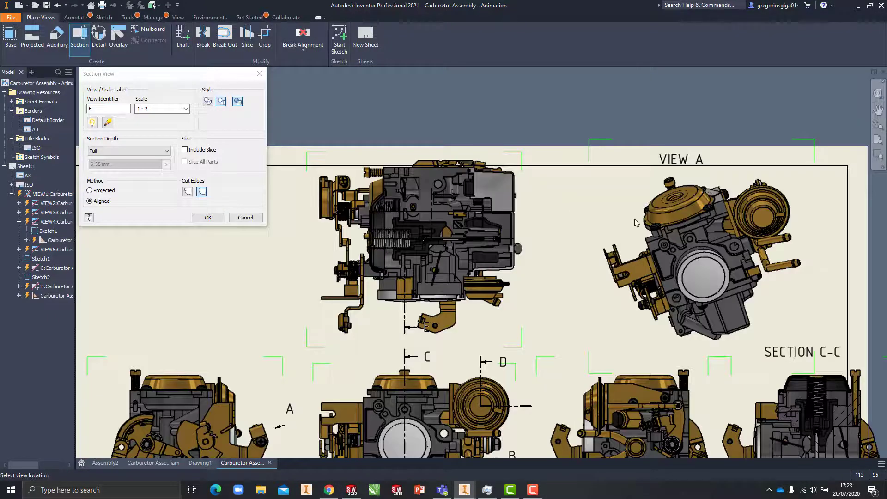
{"action": "middle_click_drag", "start_coordinate": [635, 223], "coordinate": [387, 211]}
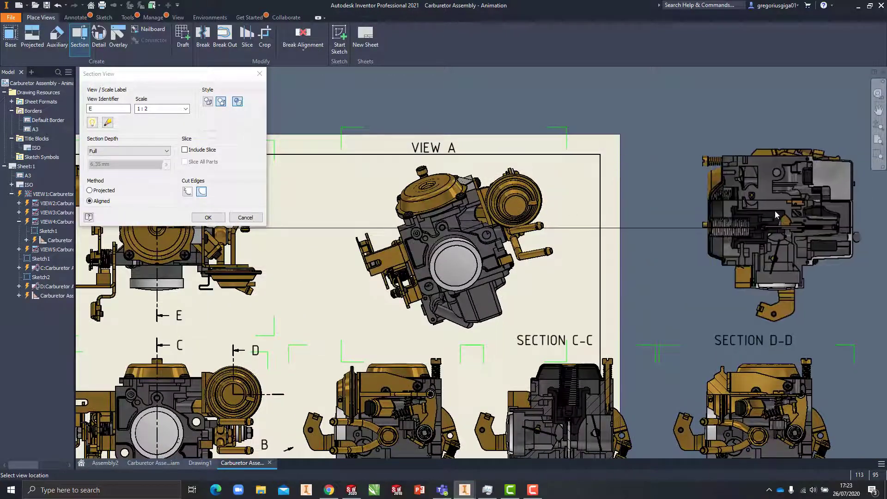
{"action": "left_click", "coordinate": [777, 197]}
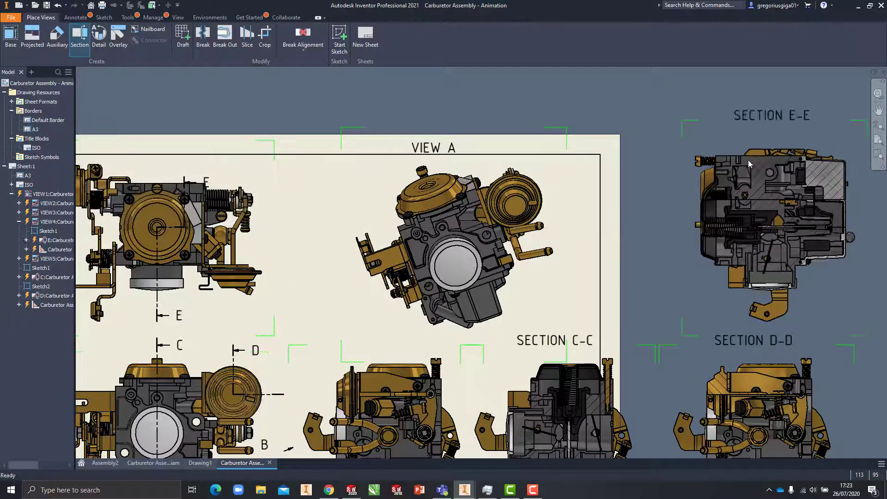
Examine section E-E up close, including the hatched body, springs and needle, and compare it with the other views on the sheet.
{"action": "scroll", "coordinate": [739, 175], "scroll_direction": "up", "scroll_amount": 6}
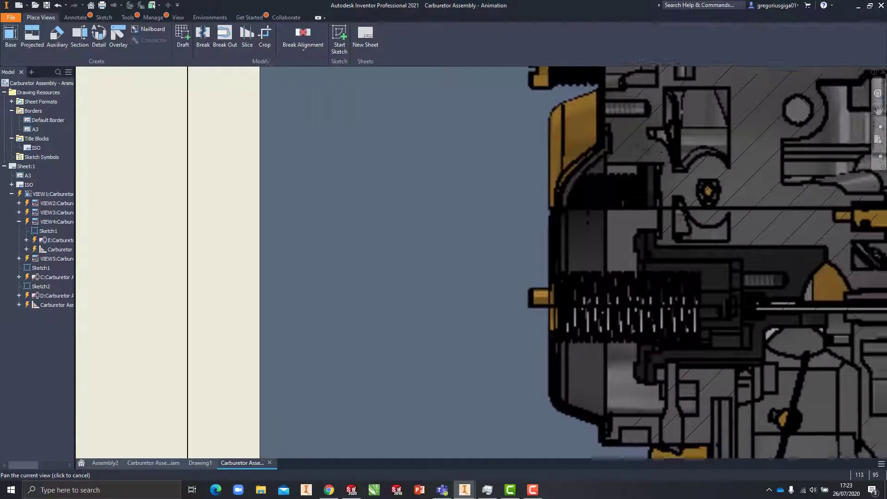
{"action": "scroll", "coordinate": [594, 223], "scroll_direction": "down", "scroll_amount": 4}
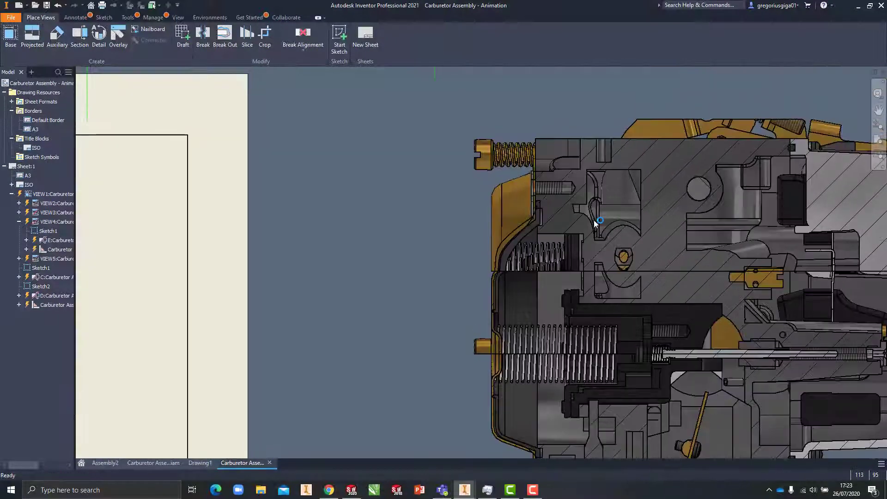
{"action": "scroll", "coordinate": [573, 186], "scroll_direction": "down", "scroll_amount": 3}
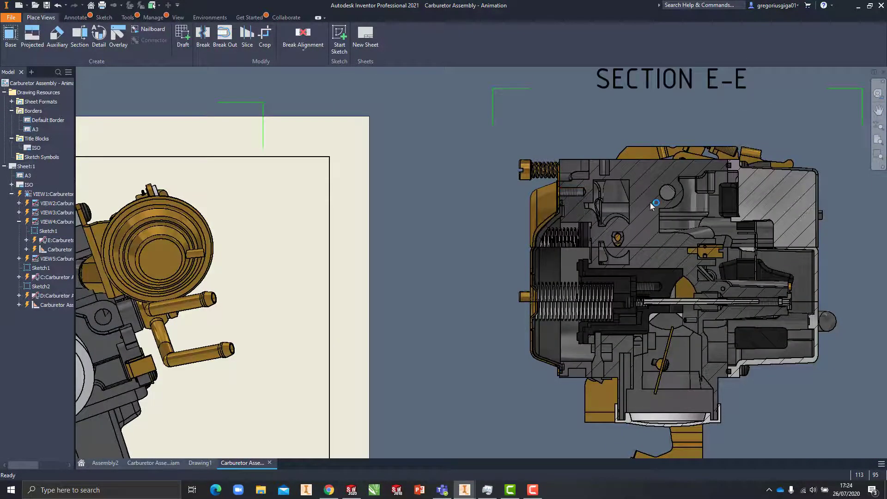
{"action": "middle_click_drag", "start_coordinate": [650, 202], "coordinate": [621, 177]}
{"action": "scroll", "coordinate": [616, 177], "scroll_direction": "down", "scroll_amount": 3}
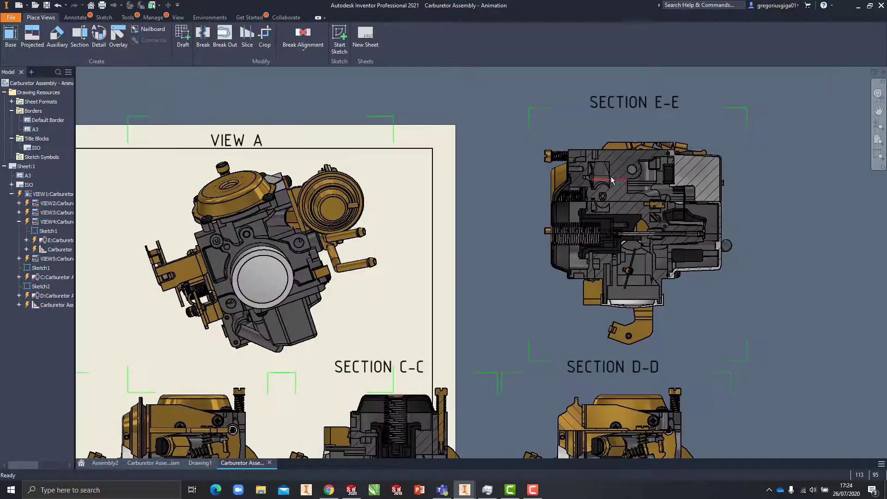
{"action": "middle_click_drag", "start_coordinate": [332, 208], "coordinate": [457, 220]}
{"action": "scroll", "coordinate": [456, 220], "scroll_direction": "down", "scroll_amount": 1}
{"action": "middle_click_drag", "start_coordinate": [237, 139], "coordinate": [354, 132]}
{"action": "scroll", "coordinate": [473, 188], "scroll_direction": "down", "scroll_amount": 2}
{"action": "middle_click_drag", "start_coordinate": [473, 188], "coordinate": [477, 189]}
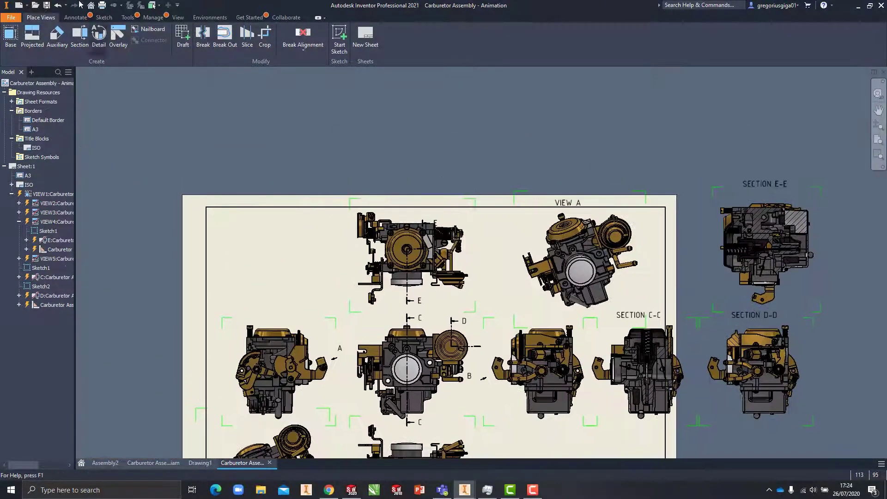
Start a detail view with section C-C as its parent, inspecting the small spring and needle inside the slide.
{"action": "left_click", "coordinate": [101, 38]}
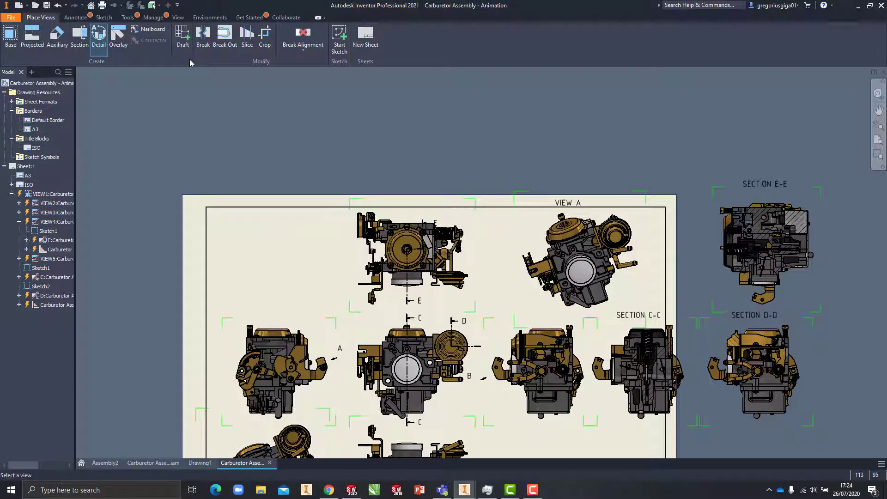
{"action": "middle_click_drag", "start_coordinate": [289, 242], "coordinate": [279, 175]}
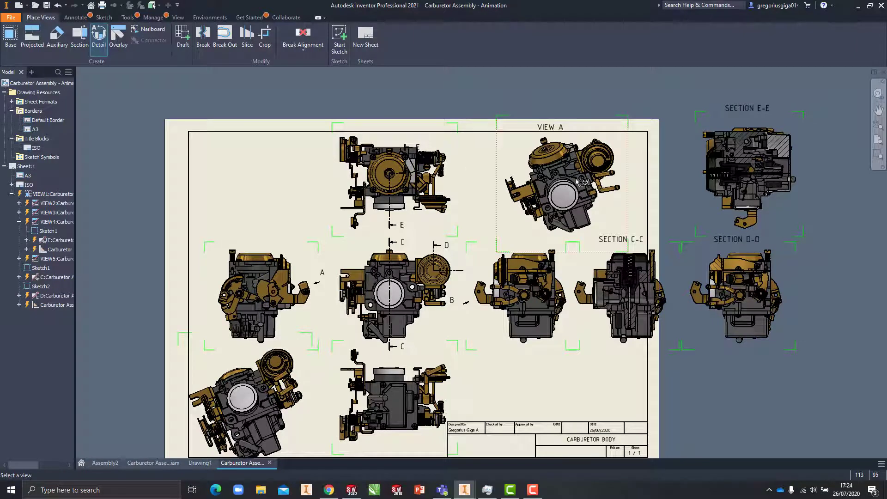
{"action": "scroll", "coordinate": [660, 290], "scroll_direction": "up", "scroll_amount": 3}
{"action": "scroll", "coordinate": [658, 286], "scroll_direction": "up", "scroll_amount": 4}
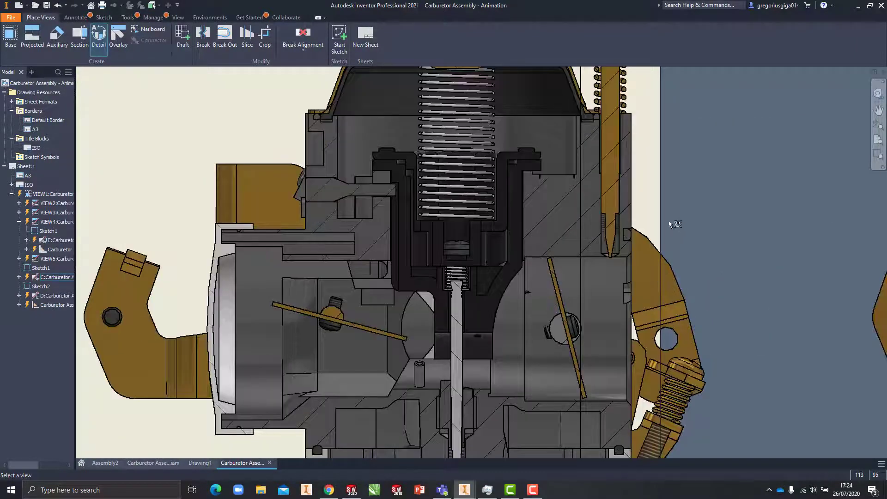
{"action": "middle_click_drag", "start_coordinate": [710, 198], "coordinate": [711, 245]}
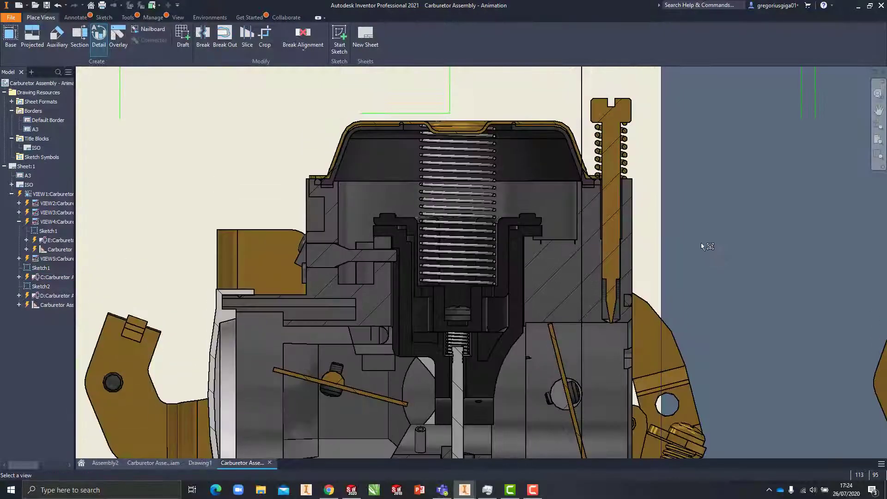
{"action": "scroll", "coordinate": [457, 346], "scroll_direction": "up", "scroll_amount": 3}
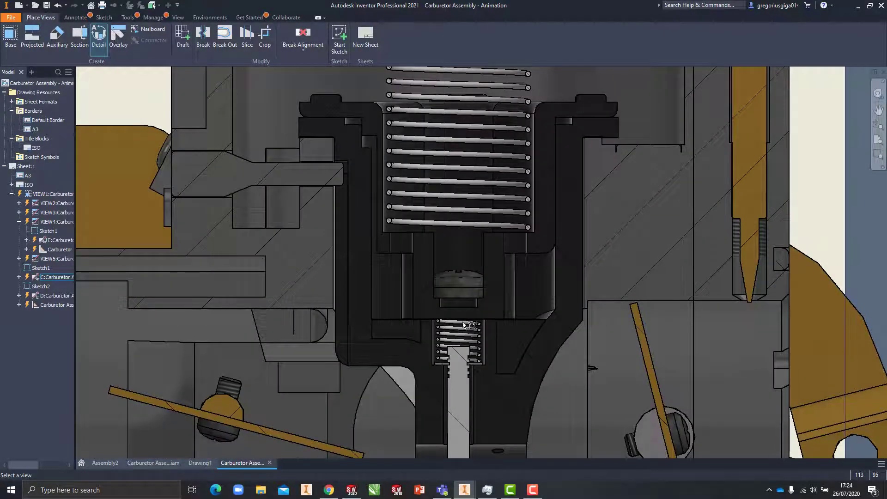
{"action": "scroll", "coordinate": [492, 271], "scroll_direction": "down", "scroll_amount": 7}
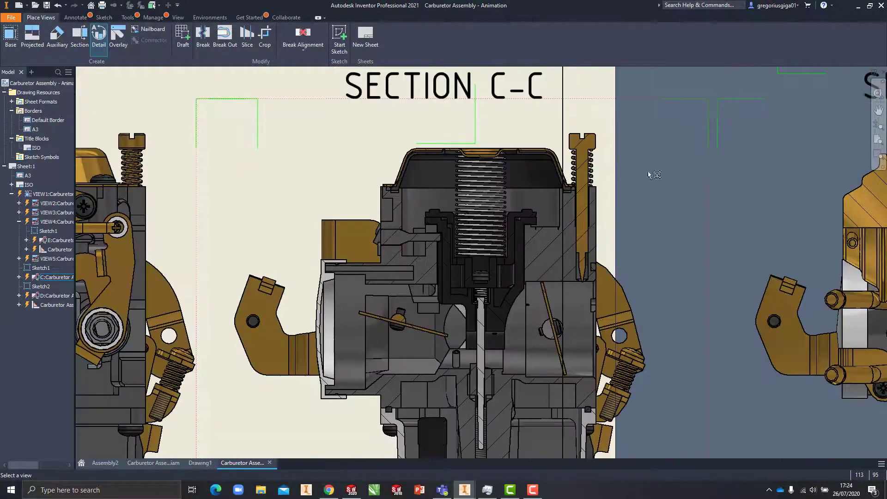
{"action": "left_click", "coordinate": [548, 258]}
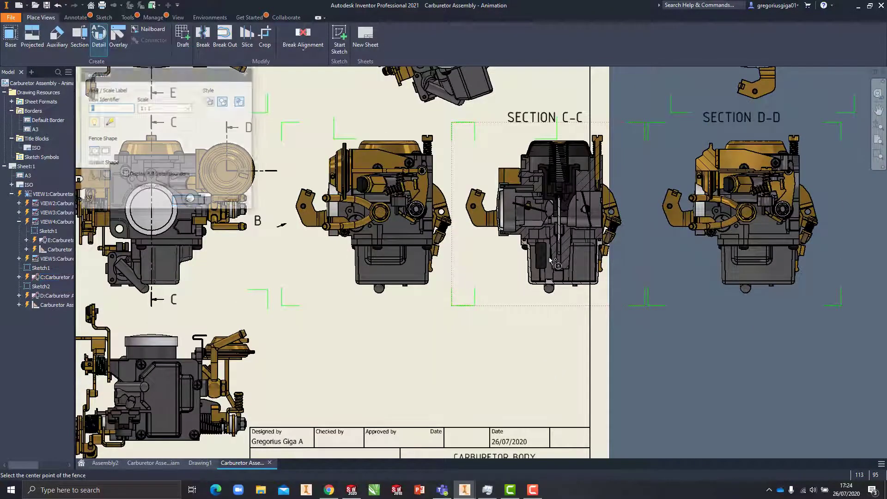
Draw a circular fence for detail F centred on the small spring at the needle's upper end in section C-C.
{"action": "scroll", "coordinate": [560, 205], "scroll_direction": "up", "scroll_amount": 8}
{"action": "middle_click_drag", "start_coordinate": [561, 203], "coordinate": [541, 283]}
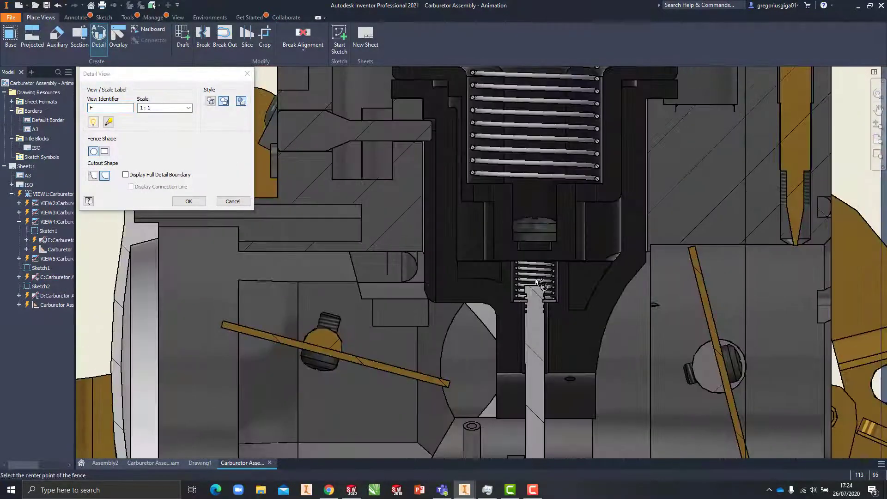
{"action": "left_click", "coordinate": [535, 270]}
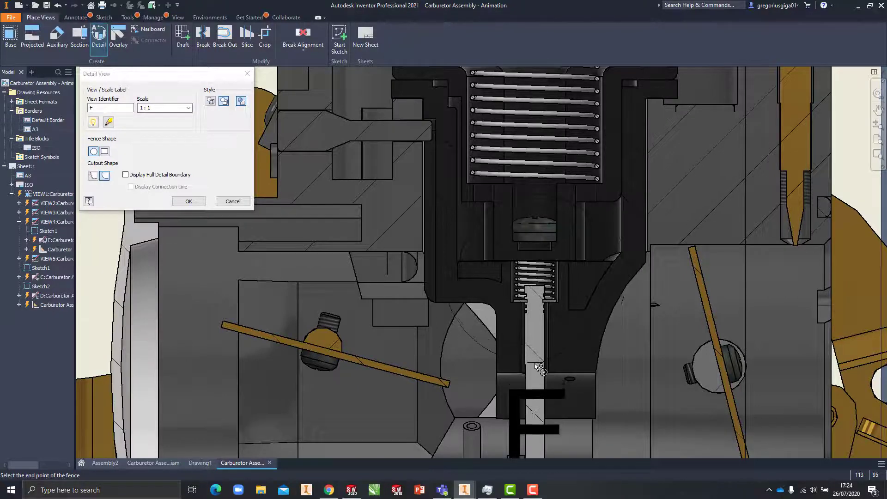
{"action": "mouse_move", "coordinate": [533, 298]}
{"action": "middle_mouse_down"}
{"action": "mouse_move", "coordinate": [446, 390]}
{"action": "mouse_move", "coordinate": [480, 193]}
{"action": "middle_mouse_up"}
{"action": "scroll", "coordinate": [447, 390], "scroll_direction": "up", "scroll_amount": 3}
{"action": "scroll", "coordinate": [448, 387], "scroll_direction": "down", "scroll_amount": 3}
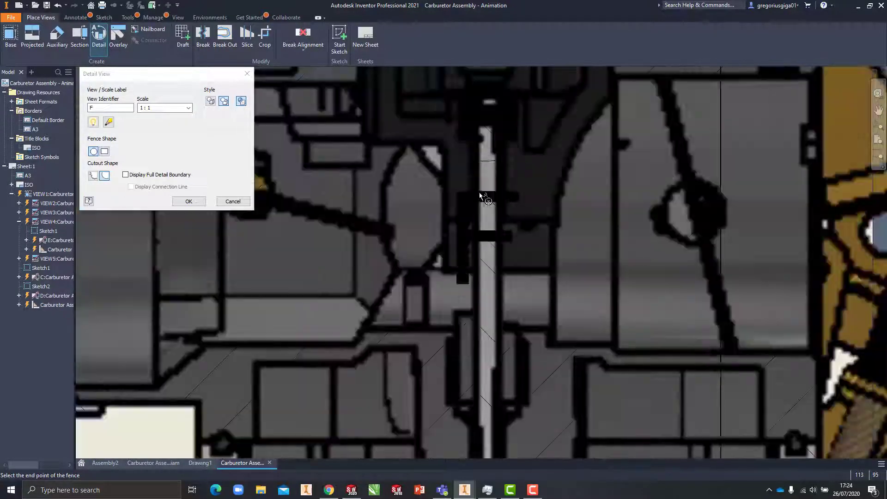
{"action": "middle_click_drag", "start_coordinate": [463, 294], "coordinate": [463, 321]}
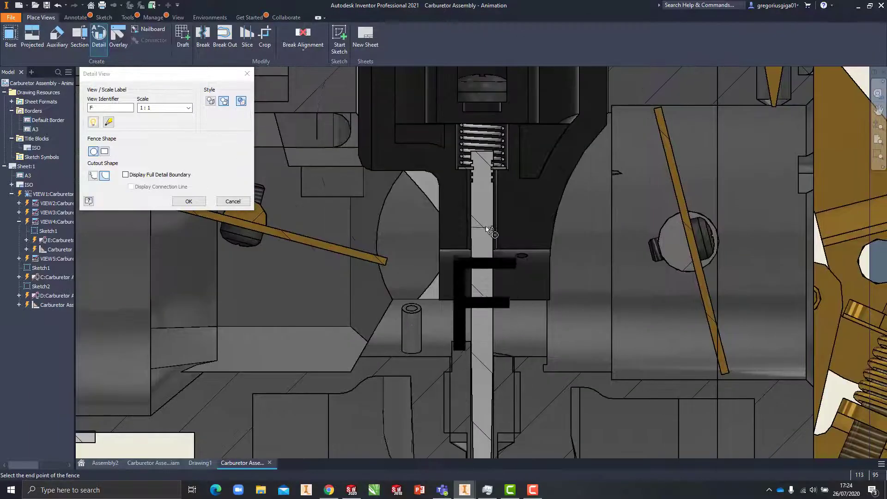
{"action": "left_click", "coordinate": [480, 217]}
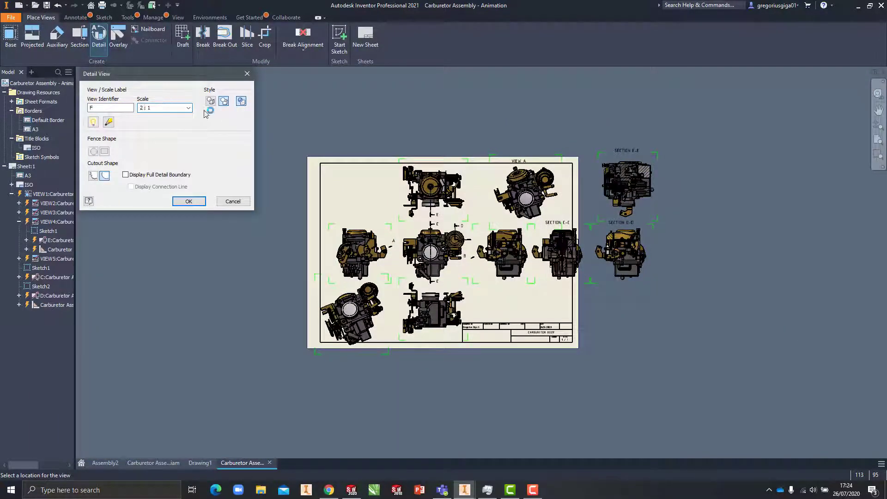
Set detail view F to scale 2:1, place it in the sheet's empty upper-left corner, and check it up close.
{"action": "scroll", "coordinate": [359, 196], "scroll_direction": "up", "scroll_amount": 4}
{"action": "left_click", "coordinate": [365, 187]}
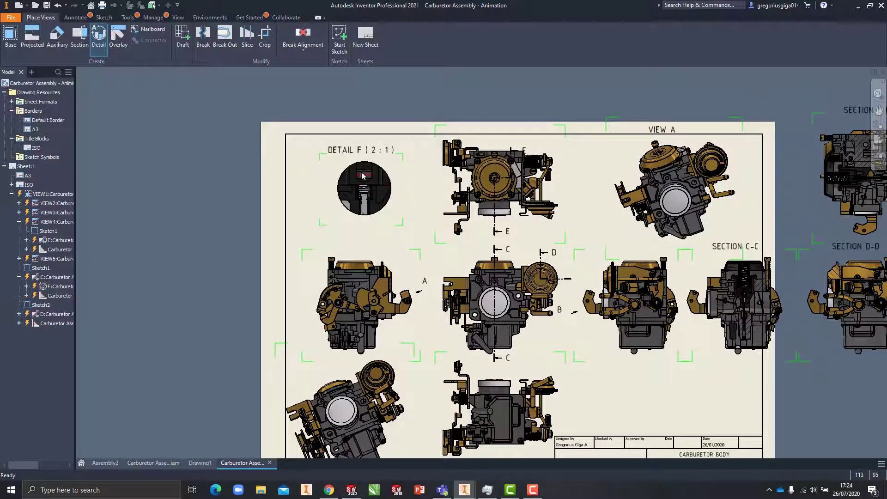
{"action": "scroll", "coordinate": [363, 175], "scroll_direction": "up", "scroll_amount": 5}
{"action": "scroll", "coordinate": [439, 144], "scroll_direction": "down", "scroll_amount": 5}
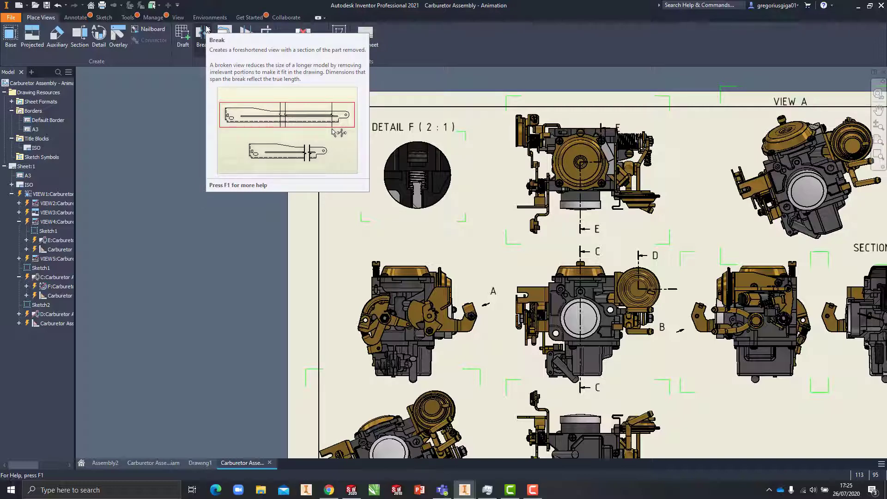
Start a new base view, saving the source document when required, and load the slender brass pin part file as its model.
{"action": "scroll", "coordinate": [186, 134], "scroll_direction": "down", "scroll_amount": 4}
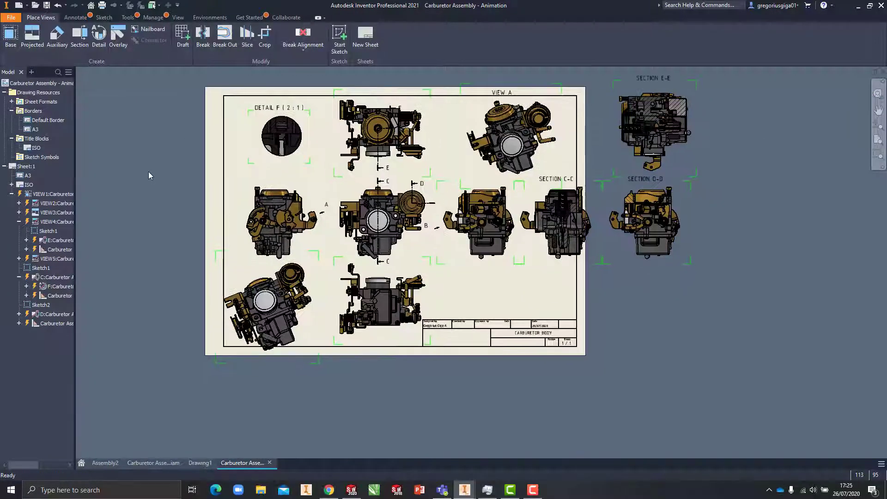
{"action": "left_click", "coordinate": [13, 40]}
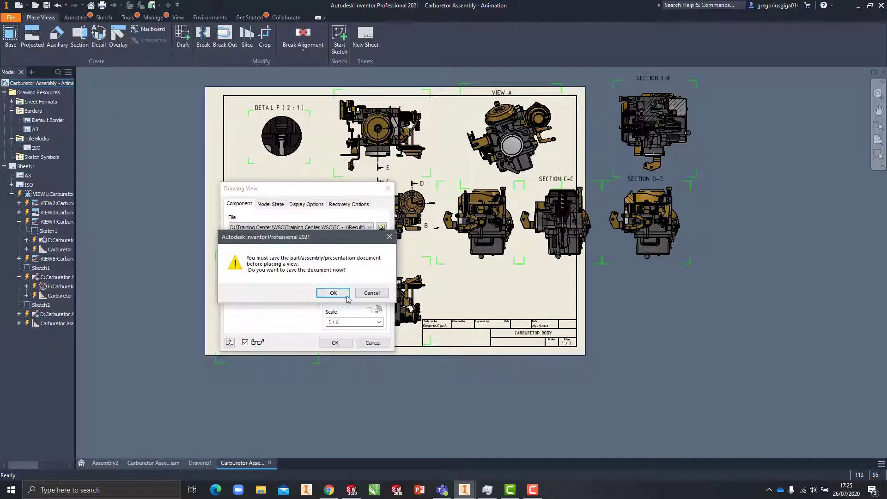
{"action": "left_click", "coordinate": [334, 296]}
{"action": "left_click", "coordinate": [382, 227]}
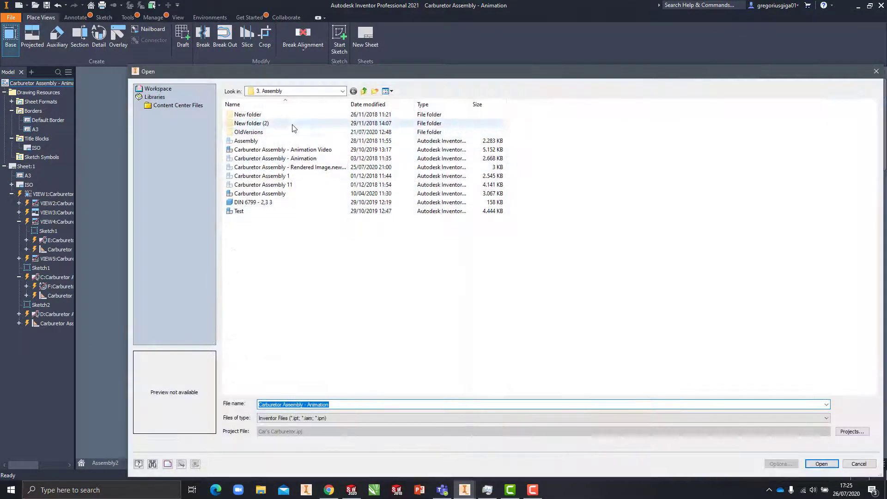
{"action": "left_click", "coordinate": [364, 92]}
{"action": "double_click", "coordinate": [292, 123]}
{"action": "double_click", "coordinate": [285, 281]}
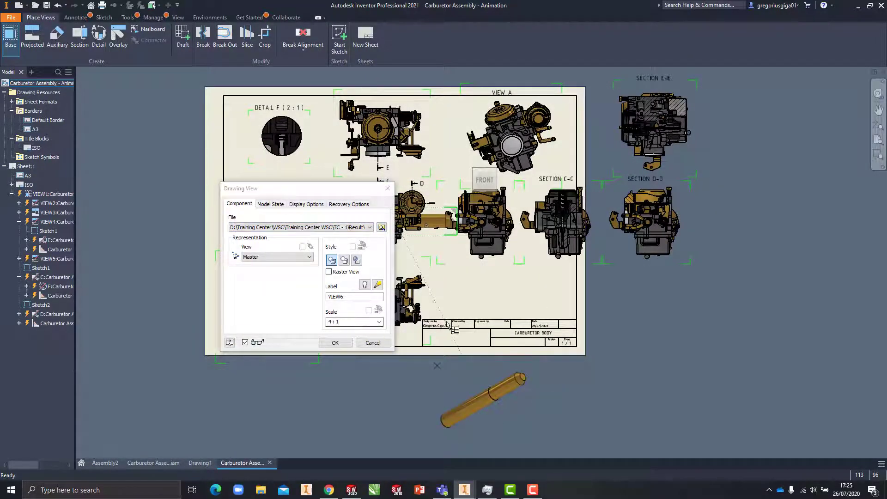
Turn the pin base view to a horizontal side view below the sheet and create it at scale 10:1.
{"action": "middle_click_drag", "start_coordinate": [495, 305], "coordinate": [552, 306]}
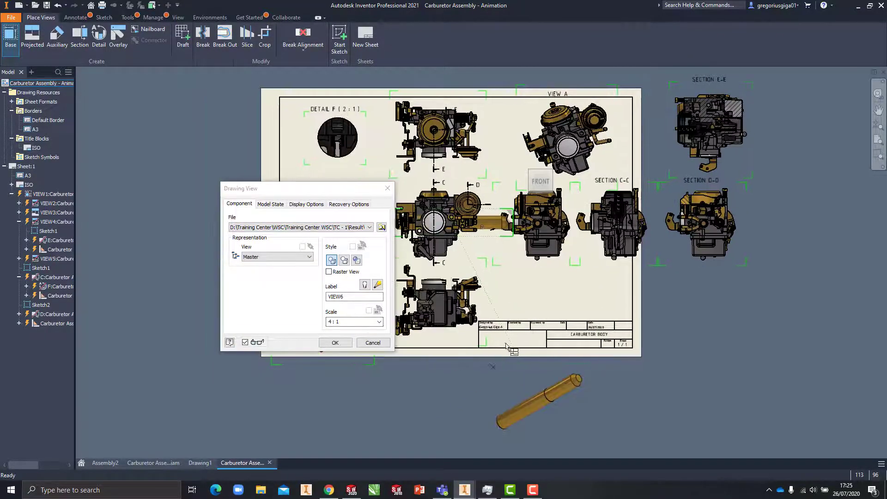
{"action": "left_click", "coordinate": [490, 367]}
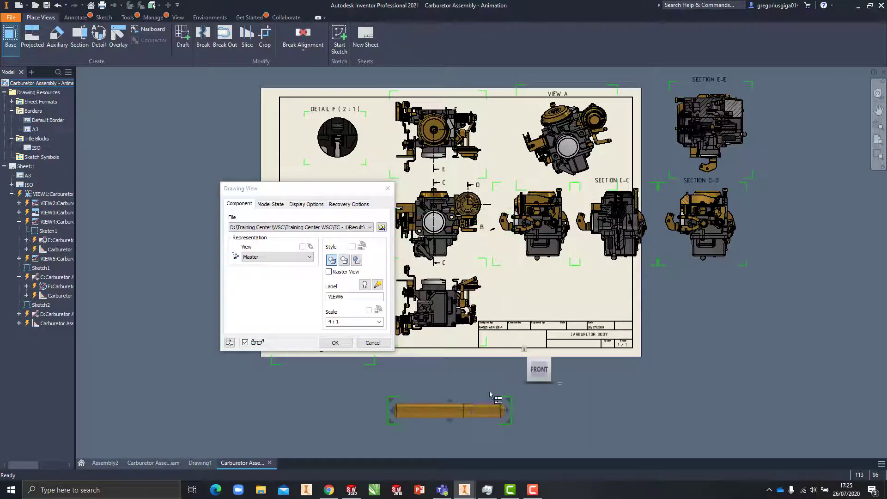
{"action": "left_click", "coordinate": [354, 322]}
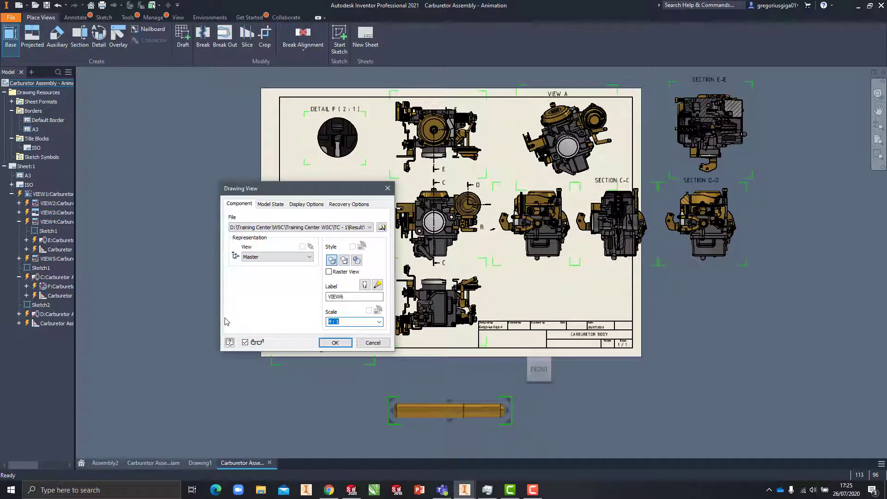
{"action": "type", "text": "10:"}
{"action": "key", "text": "Return"}
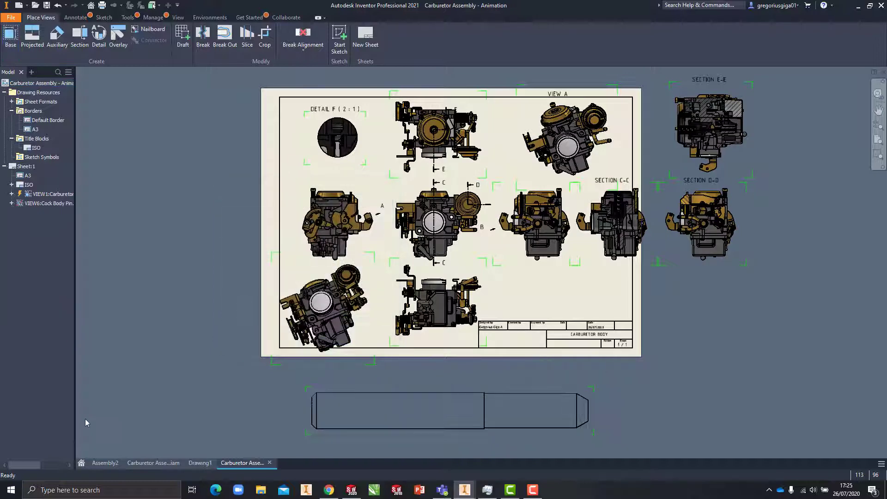
Break the pin view across its thicker section with the zigzag line style, a 6 mm gap and one symbol, cutting out the middle of that section.
{"action": "scroll", "coordinate": [402, 380], "scroll_direction": "up", "scroll_amount": 4}
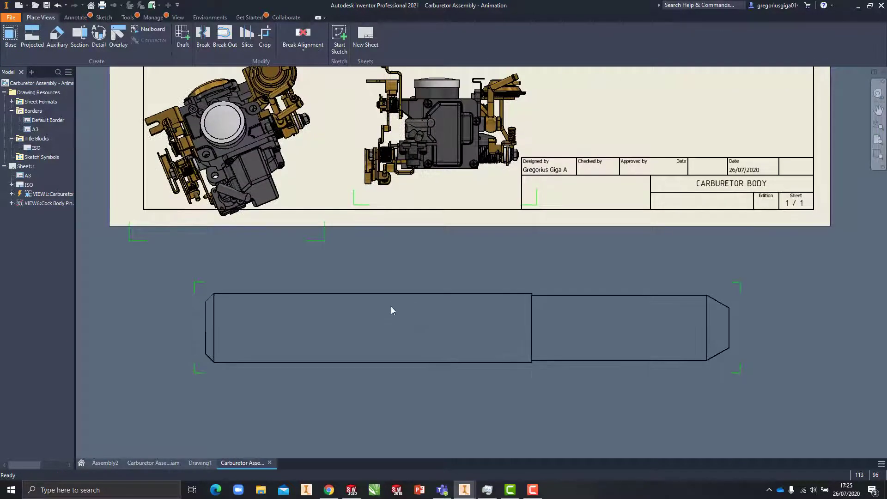
{"action": "middle_click_drag", "start_coordinate": [412, 239], "coordinate": [403, 295]}
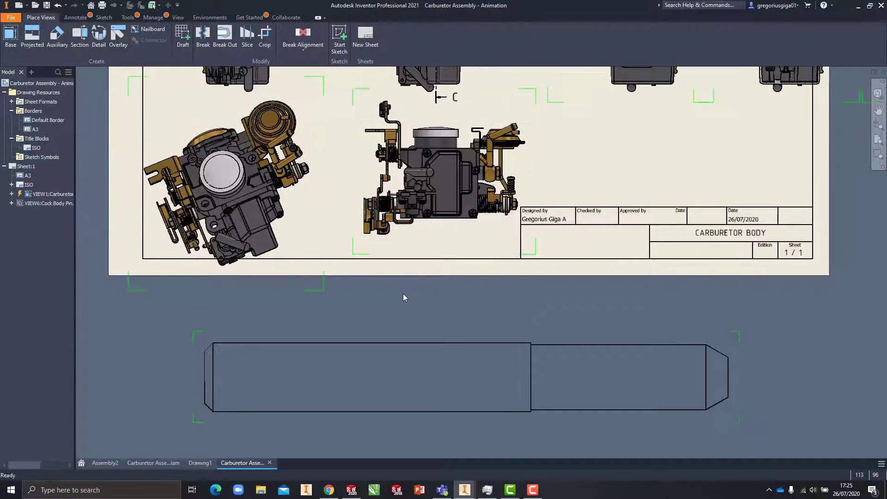
{"action": "left_click", "coordinate": [206, 43]}
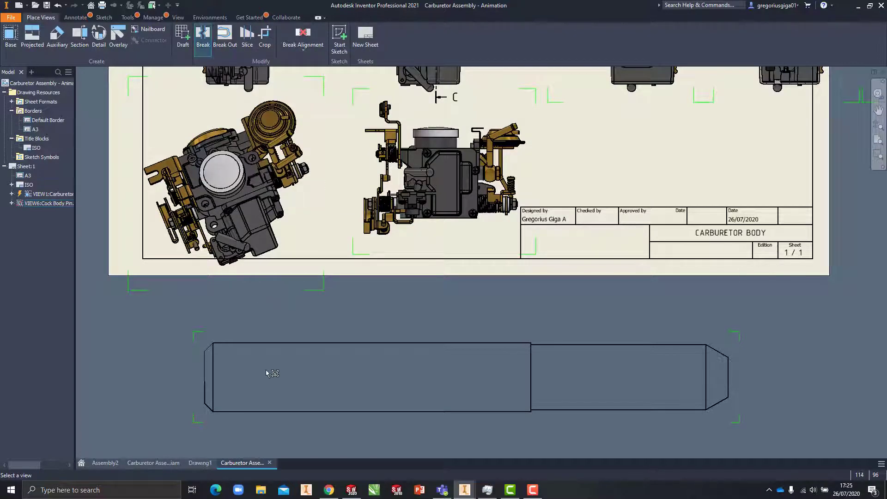
{"action": "left_click", "coordinate": [272, 380]}
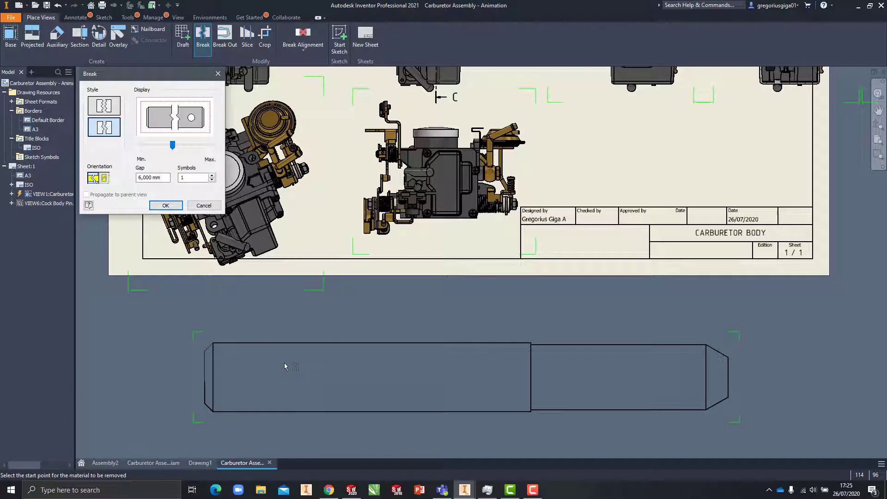
{"action": "left_click", "coordinate": [107, 107]}
{"action": "left_click", "coordinate": [107, 126]}
{"action": "left_click", "coordinate": [109, 105]}
{"action": "left_click", "coordinate": [107, 126]}
{"action": "left_click", "coordinate": [284, 378]}
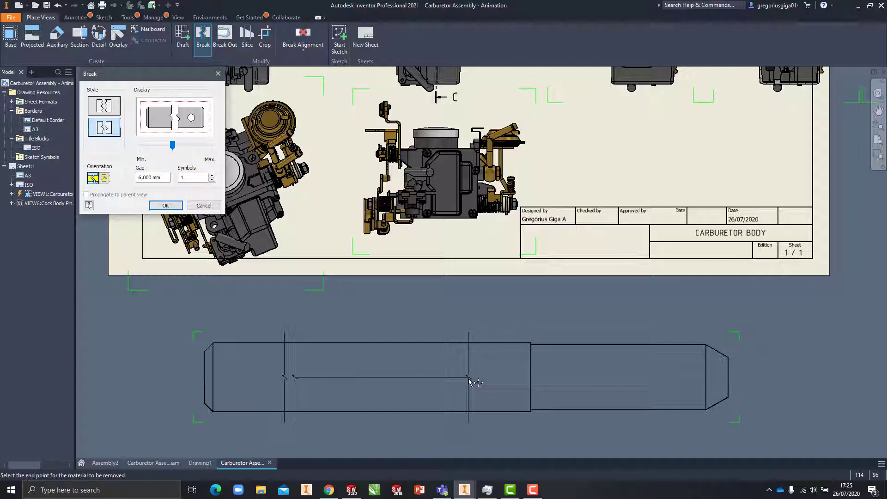
{"action": "left_click", "coordinate": [470, 380]}
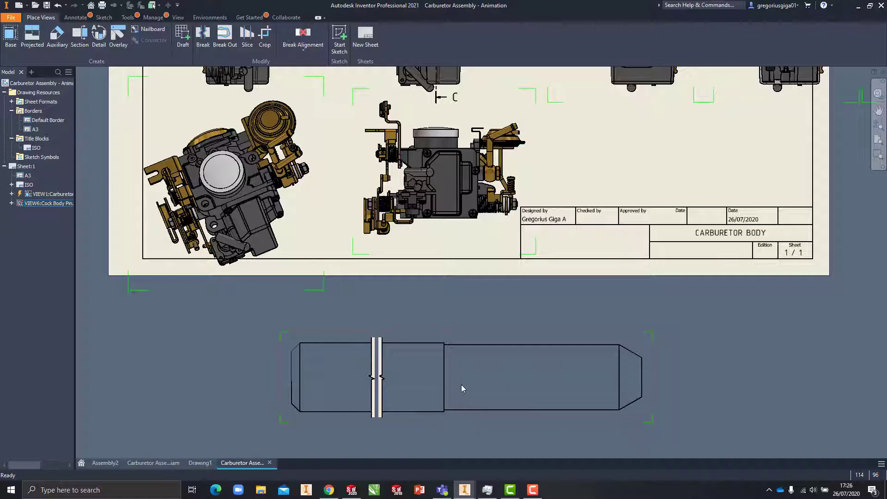
Move the broken pin view onto the sheet, just above the title block.
{"action": "scroll", "coordinate": [379, 391], "scroll_direction": "up", "scroll_amount": 3}
{"action": "scroll", "coordinate": [430, 349], "scroll_direction": "down", "scroll_amount": 4}
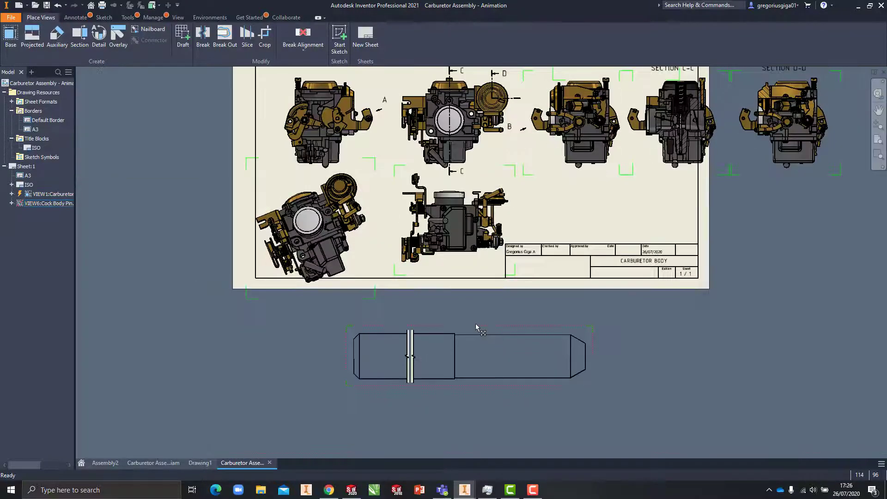
{"action": "left_click_drag", "start_coordinate": [476, 324], "coordinate": [626, 190]}
{"action": "middle_click_drag", "start_coordinate": [597, 221], "coordinate": [551, 275]}
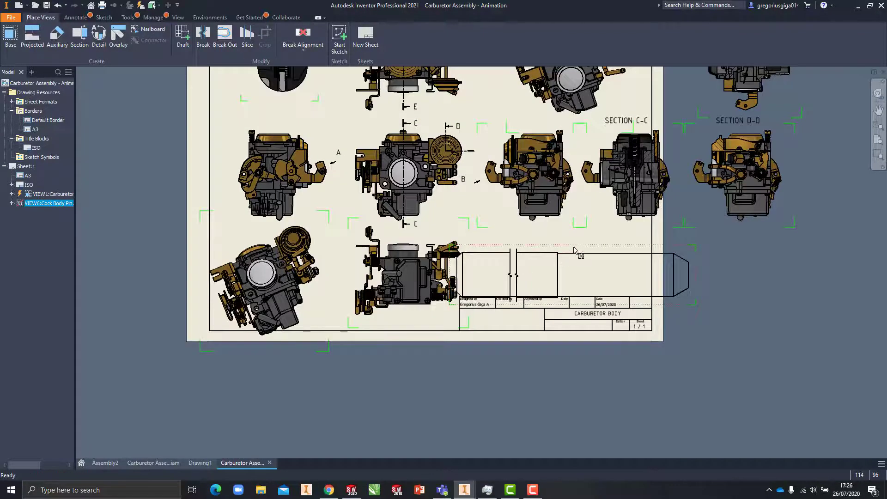
{"action": "left_click_drag", "start_coordinate": [575, 244], "coordinate": [592, 236]}
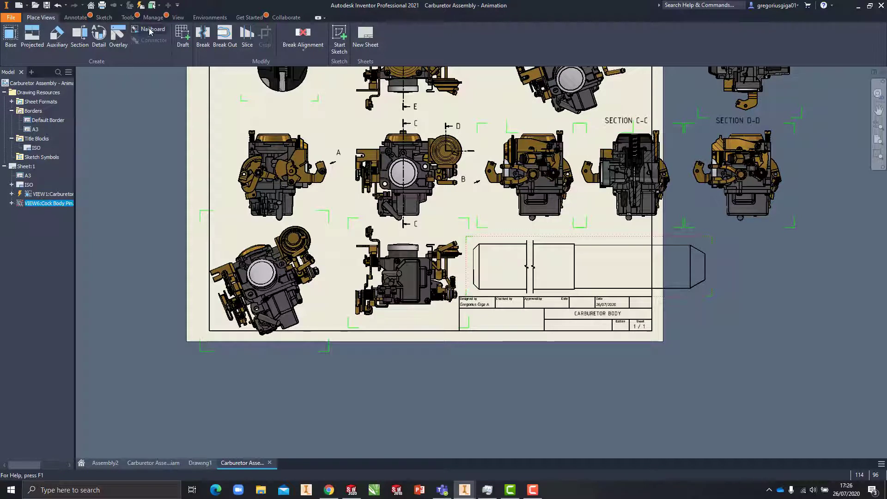
{"action": "key", "text": "Escape"}
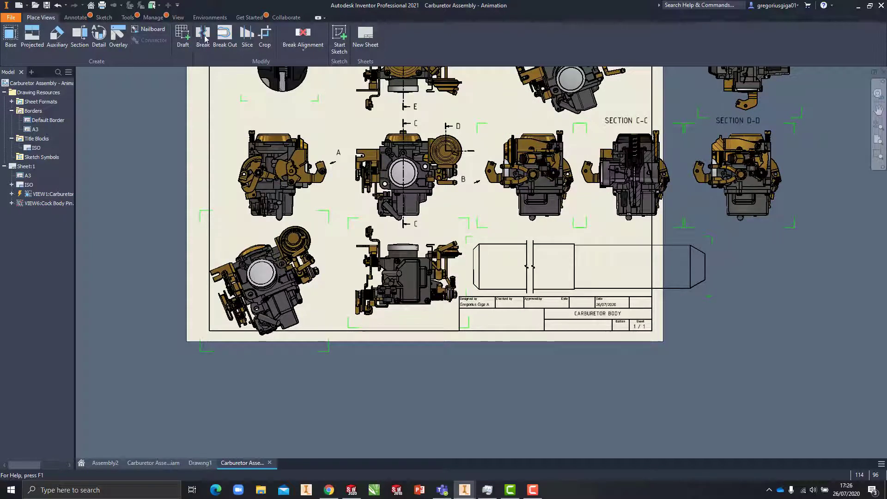
Edit the pin view's break, set its gap to 1 mm and check the break lines up close.
{"action": "left_click", "coordinate": [202, 38]}
{"action": "left_click", "coordinate": [531, 251]}
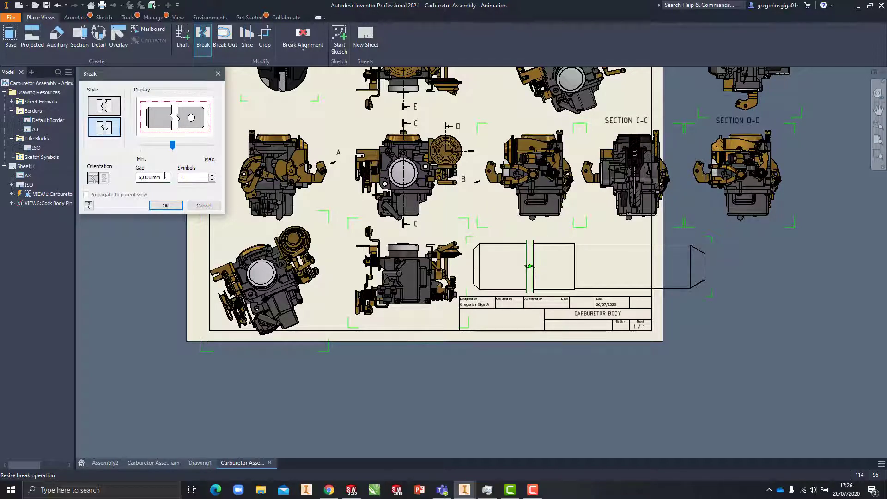
{"action": "double_click", "coordinate": [150, 177]}
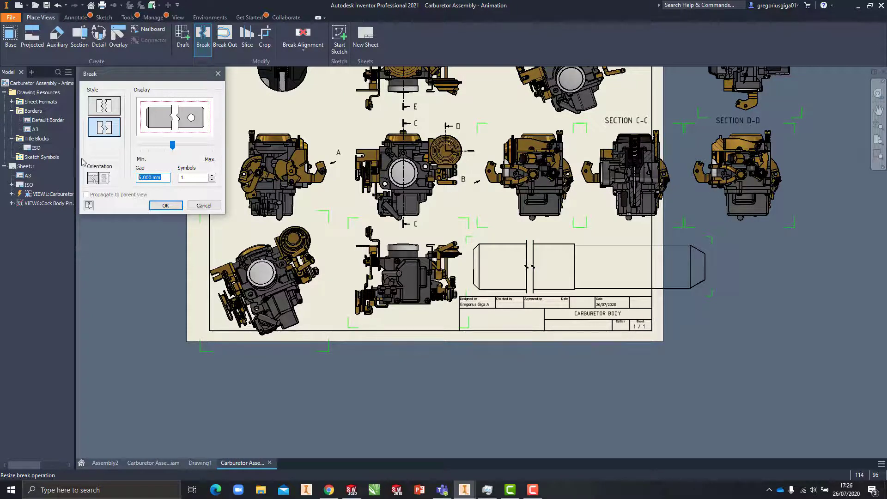
{"action": "type", "text": "1"}
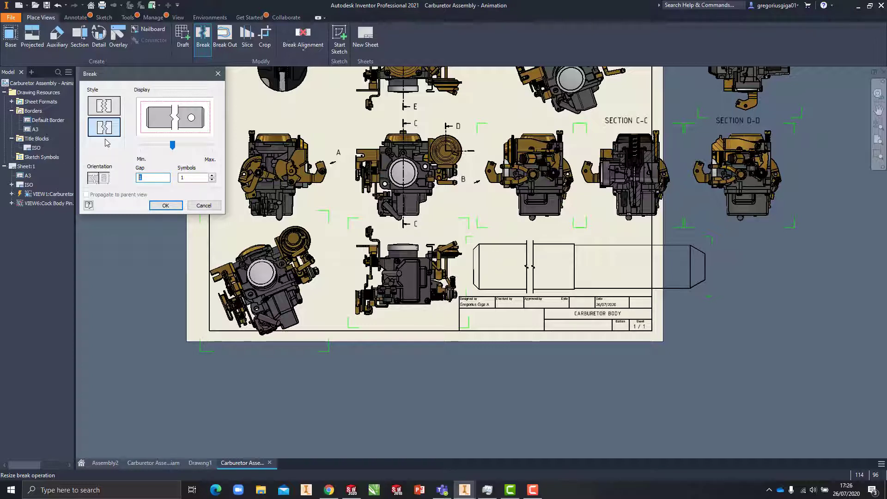
{"action": "key", "text": "Return"}
{"action": "scroll", "coordinate": [538, 262], "scroll_direction": "up", "scroll_amount": 5}
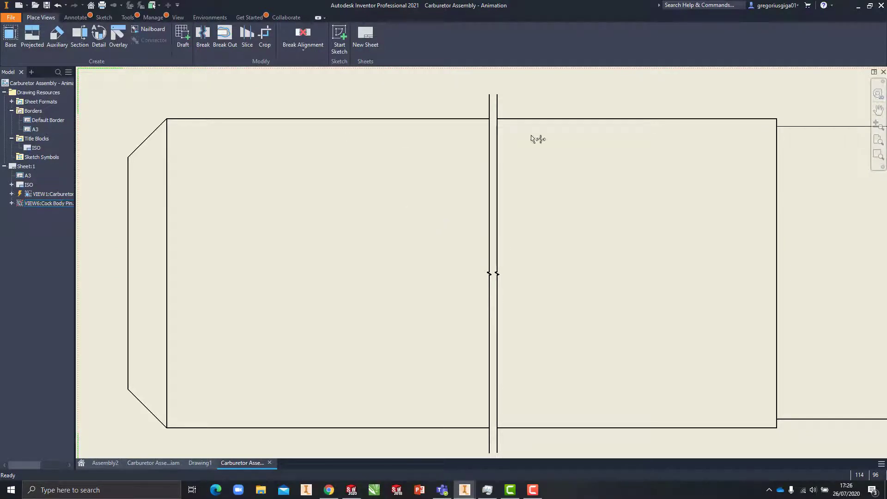
{"action": "scroll", "coordinate": [323, 107], "scroll_direction": "down", "scroll_amount": 3}
{"action": "scroll", "coordinate": [443, 137], "scroll_direction": "down", "scroll_amount": 3}
{"action": "middle_click_drag", "start_coordinate": [444, 137], "coordinate": [395, 256]}
{"action": "scroll", "coordinate": [452, 180], "scroll_direction": "down", "scroll_amount": 3}
{"action": "middle_click_drag", "start_coordinate": [409, 194], "coordinate": [342, 363]}
{"action": "mouse_move", "coordinate": [350, 198]}
{"action": "middle_mouse_down"}
{"action": "mouse_move", "coordinate": [394, 276]}
{"action": "mouse_move", "coordinate": [467, 359]}
{"action": "middle_mouse_up"}
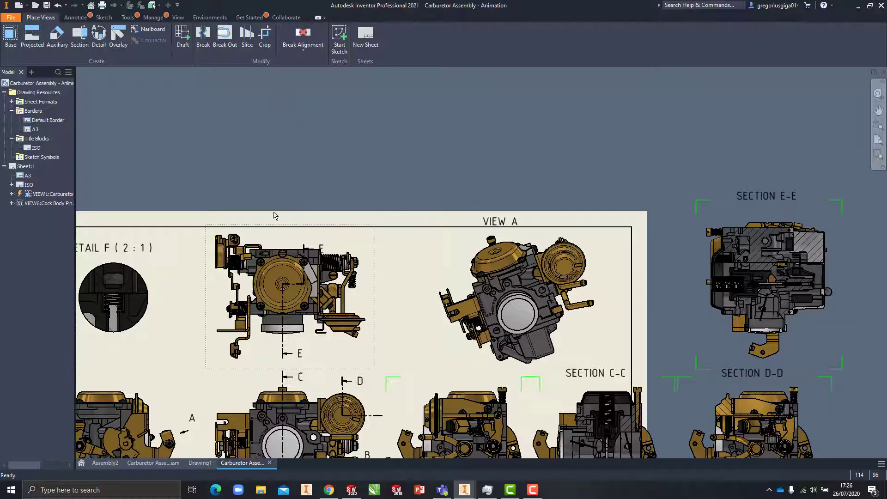
{"action": "middle_click_drag", "start_coordinate": [268, 314], "coordinate": [344, 200]}
{"action": "mouse_move", "coordinate": [304, 274]}
{"action": "middle_mouse_down"}
{"action": "mouse_move", "coordinate": [376, 175]}
{"action": "mouse_move", "coordinate": [401, 158]}
{"action": "middle_mouse_up"}
{"action": "mouse_move", "coordinate": [353, 204]}
{"action": "middle_mouse_down"}
{"action": "mouse_move", "coordinate": [72, 266]}
{"action": "mouse_move", "coordinate": [42, 283]}
{"action": "mouse_move", "coordinate": [8, 331]}
{"action": "mouse_move", "coordinate": [29, 382]}
{"action": "middle_mouse_up"}
{"action": "scroll", "coordinate": [298, 293], "scroll_direction": "down", "scroll_amount": 2}
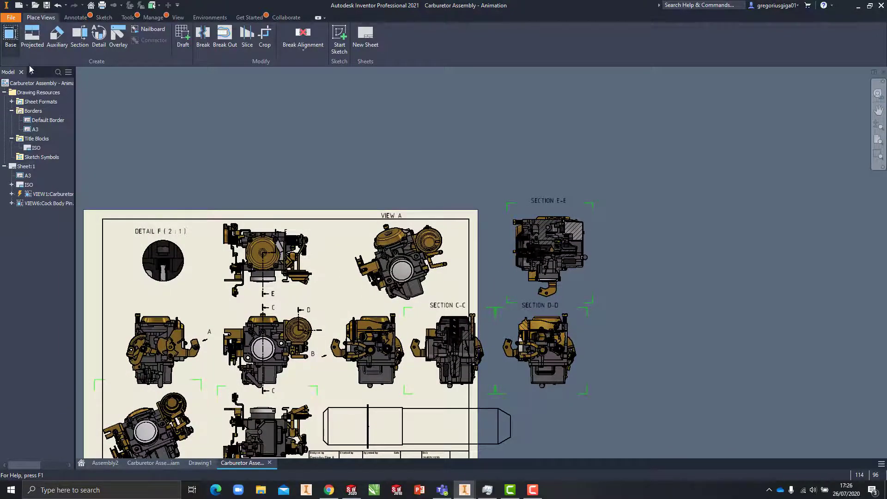
Start a new base view and load the Float Chamber part from the 2. Modelling folder as its model.
{"action": "left_click", "coordinate": [10, 36]}
{"action": "left_click", "coordinate": [367, 295]}
{"action": "left_click", "coordinate": [381, 227]}
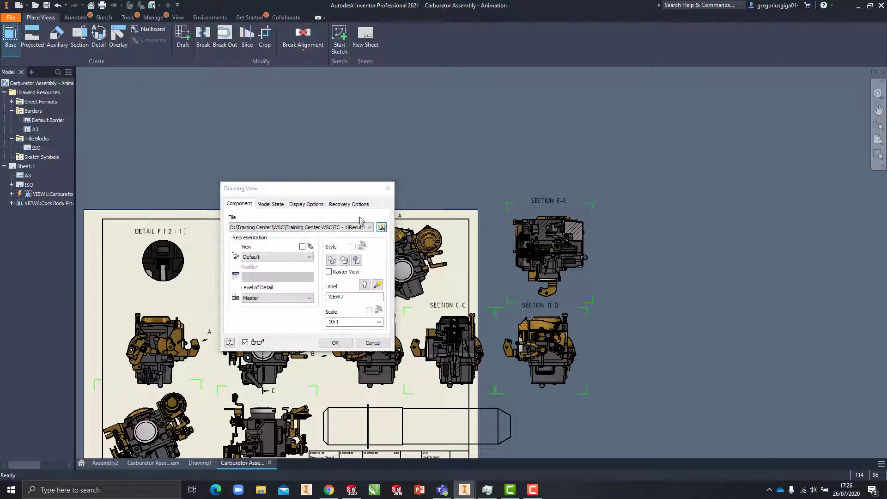
{"action": "left_click", "coordinate": [265, 256]}
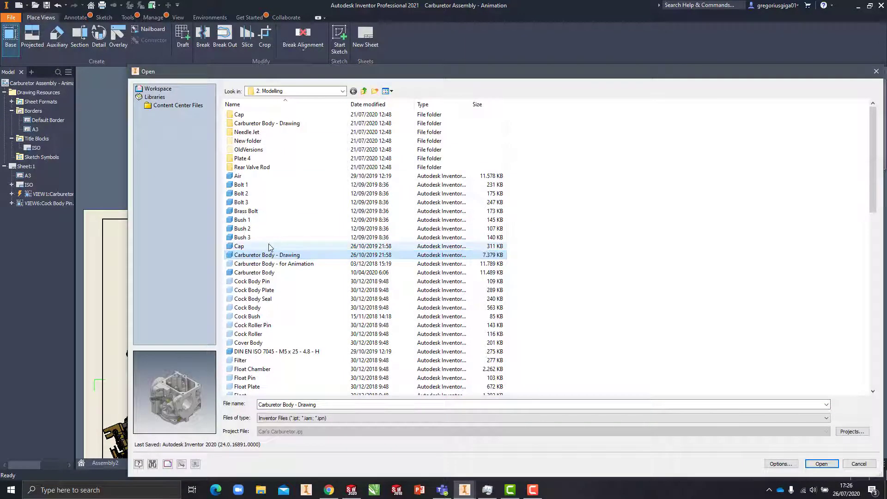
{"action": "key", "text": "Down"}
{"action": "key", "text": "Up"}
{"action": "key", "text": "Up"}
{"action": "key", "text": "Down"}
{"action": "key", "text": "Down"}
{"action": "key", "text": "Down"}
{"action": "key", "text": "Down"}
{"action": "key", "text": "Down"}
{"action": "key", "text": "Down"}
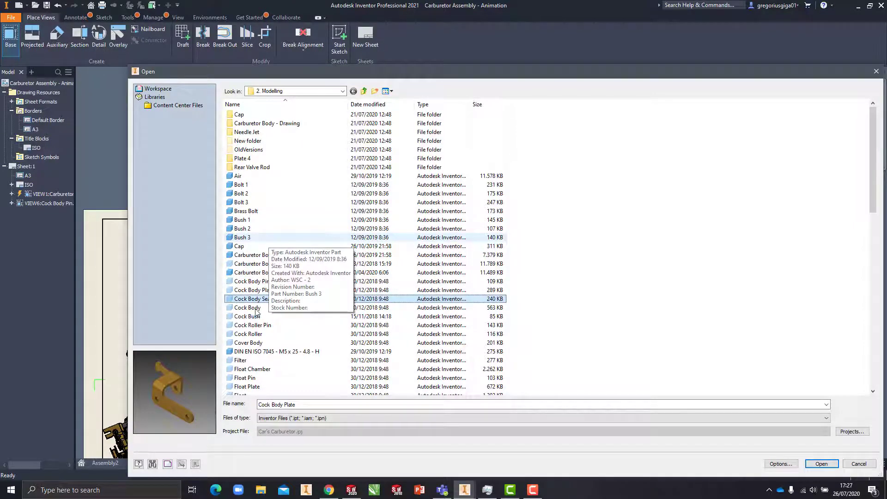
{"action": "key", "text": "Down"}
{"action": "key", "text": "Down"}
{"action": "key", "text": "Down"}
{"action": "key", "text": "Down"}
{"action": "key", "text": "Down"}
{"action": "key", "text": "Down"}
{"action": "key", "text": "Down"}
{"action": "key", "text": "Down"}
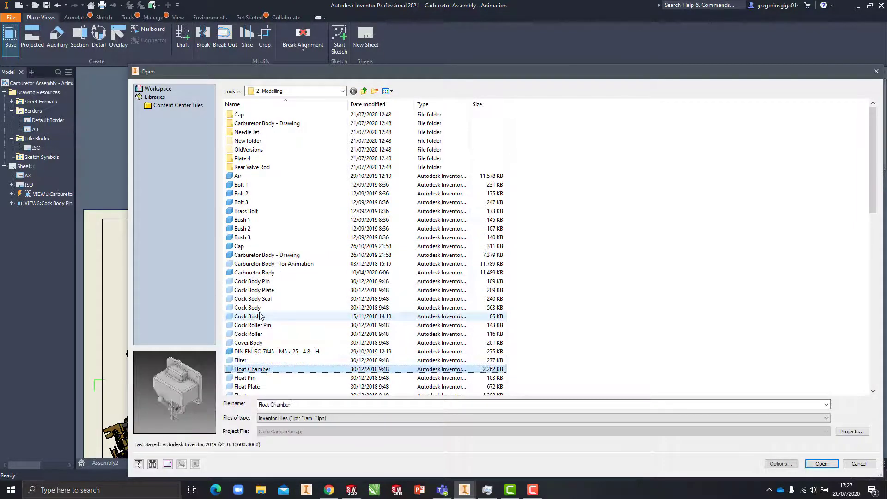
{"action": "key", "text": "Down"}
{"action": "key", "text": "Down"}
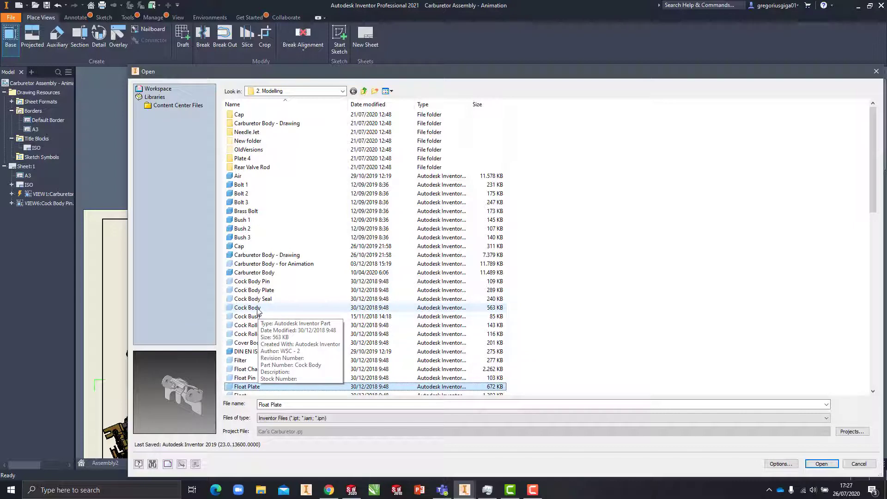
{"action": "key", "text": "Up"}
{"action": "key", "text": "Up"}
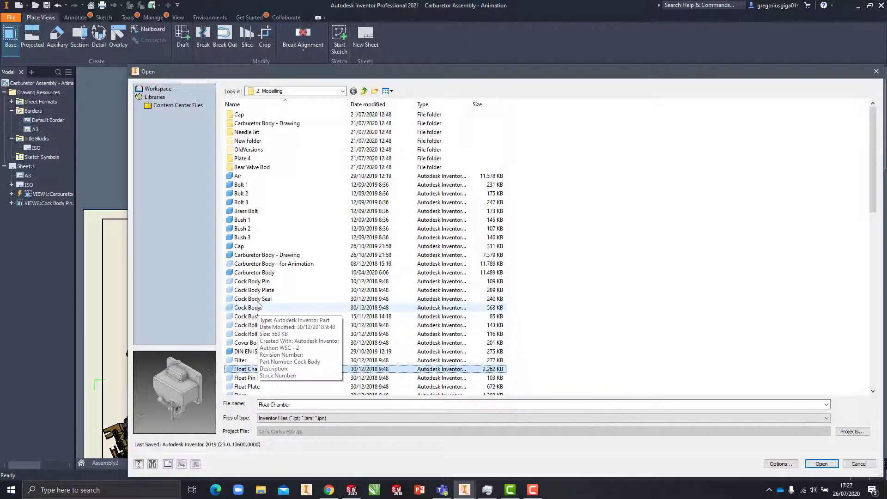
{"action": "key", "text": "Return"}
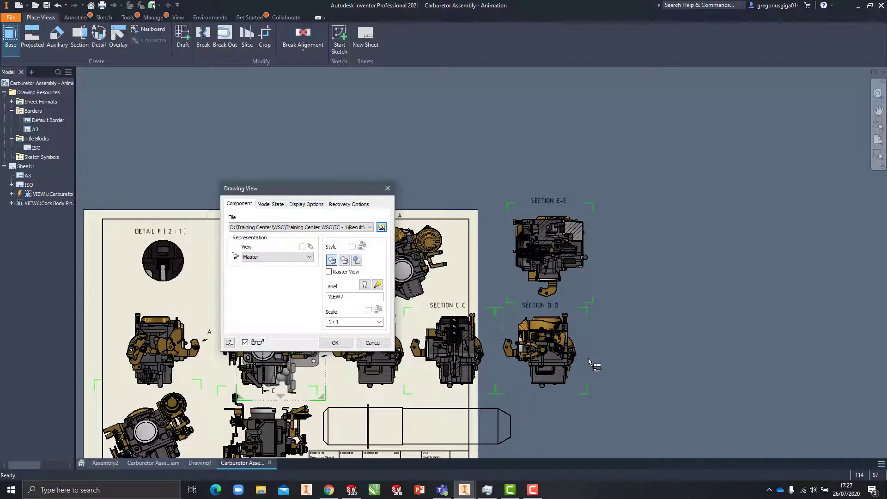
Place the Float Chamber base view below the sheet at scale 1:1, oriented to its right side with the flange on top.
{"action": "mouse_move", "coordinate": [624, 418]}
{"action": "middle_mouse_down"}
{"action": "mouse_move", "coordinate": [612, 279]}
{"action": "mouse_move", "coordinate": [875, 252]}
{"action": "middle_mouse_up"}
{"action": "left_click_drag", "start_coordinate": [603, 221], "coordinate": [612, 375]}
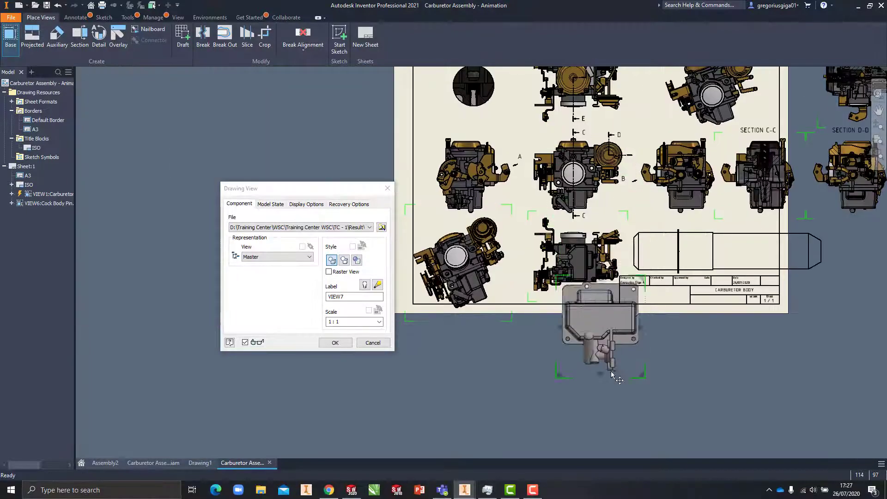
{"action": "left_click", "coordinate": [652, 278]}
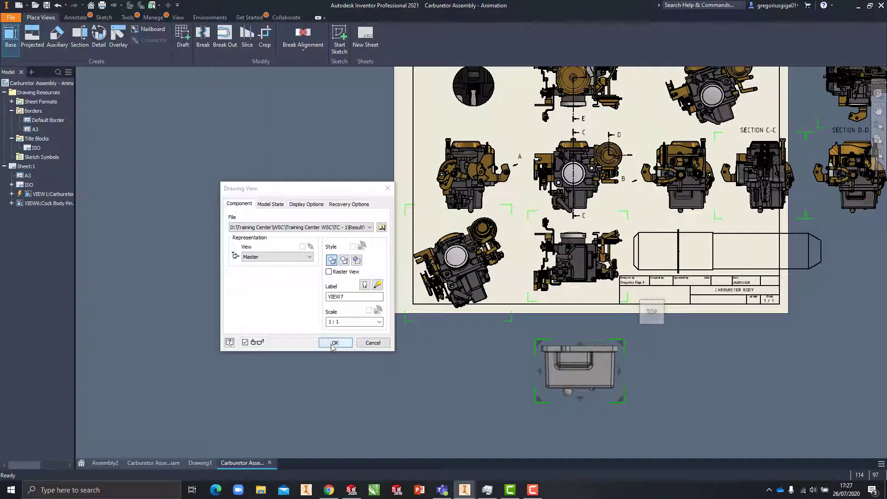
{"action": "left_click", "coordinate": [637, 312]}
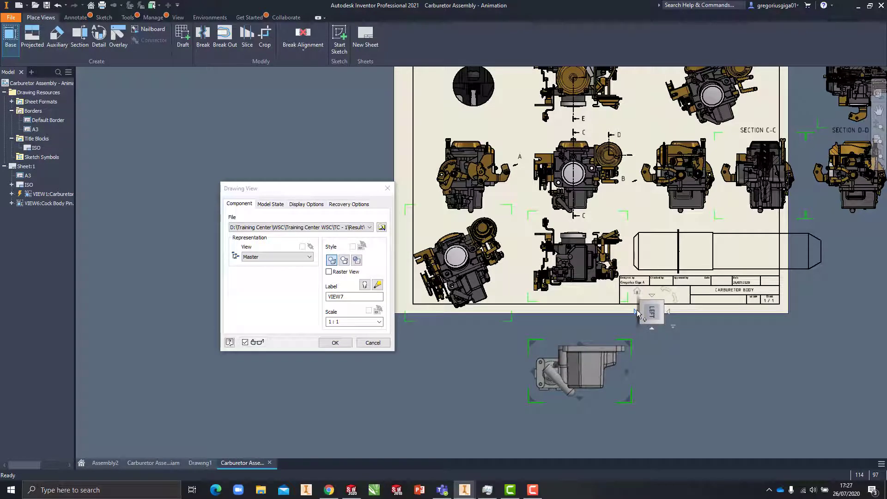
{"action": "left_click", "coordinate": [637, 312]}
{"action": "left_click", "coordinate": [636, 312]}
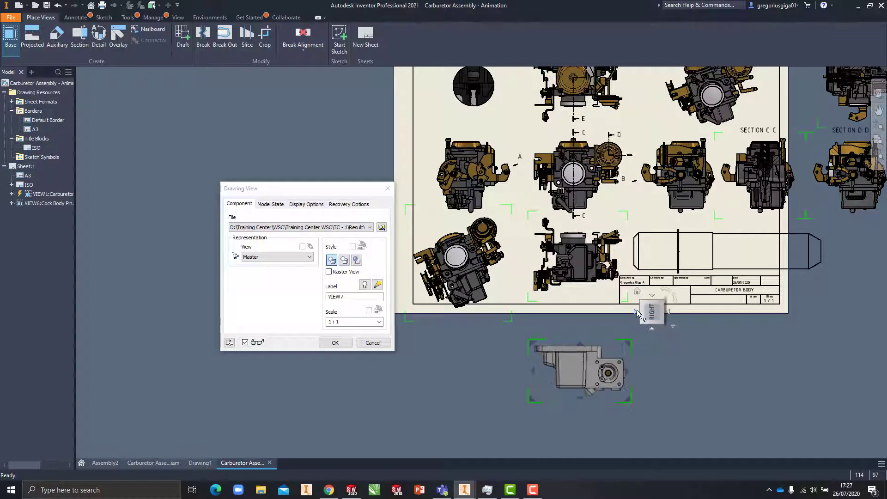
{"action": "left_click", "coordinate": [335, 342]}
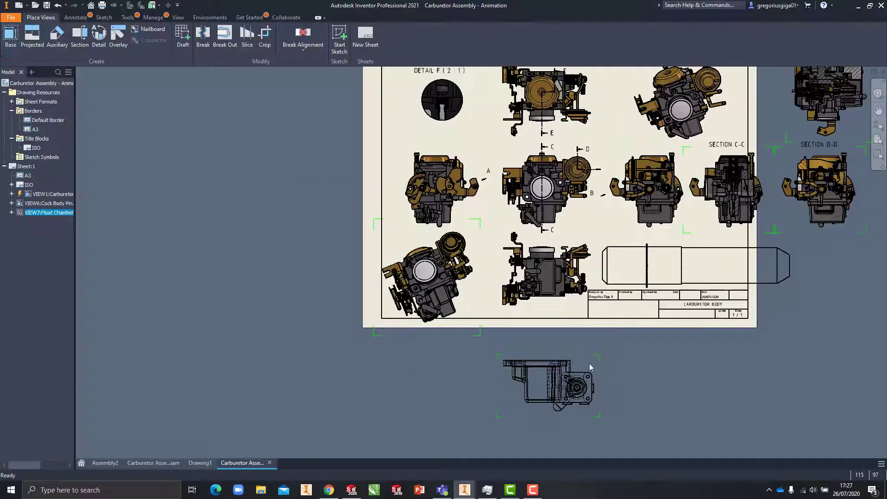
{"action": "scroll", "coordinate": [547, 406], "scroll_direction": "up", "scroll_amount": 6}
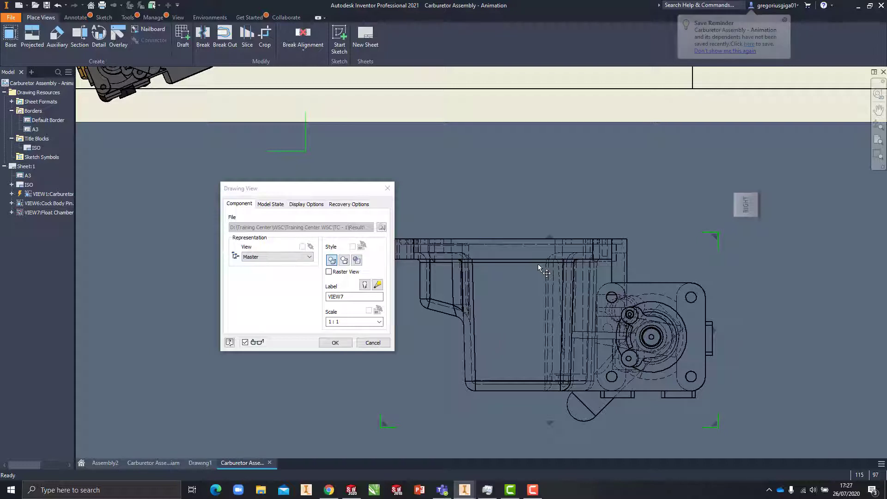
{"action": "scroll", "coordinate": [594, 246], "scroll_direction": "up", "scroll_amount": 3}
{"action": "left_click_drag", "start_coordinate": [598, 245], "coordinate": [540, 359]}
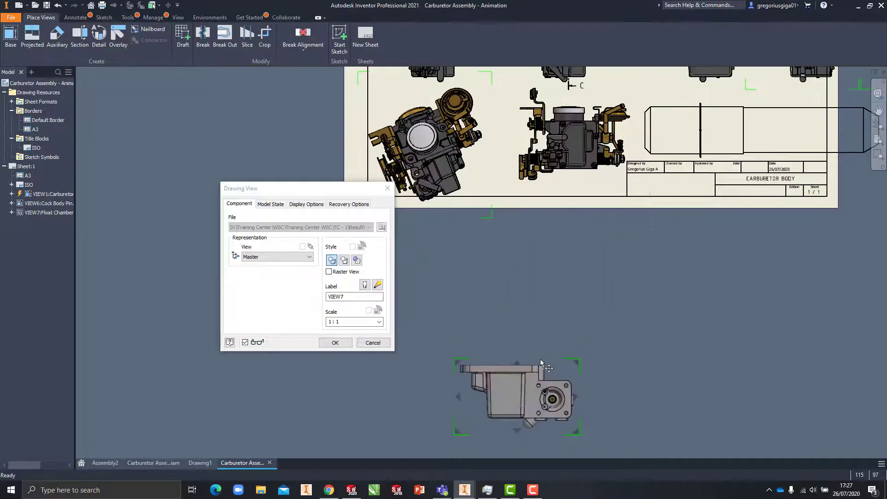
{"action": "key", "text": "Escape"}
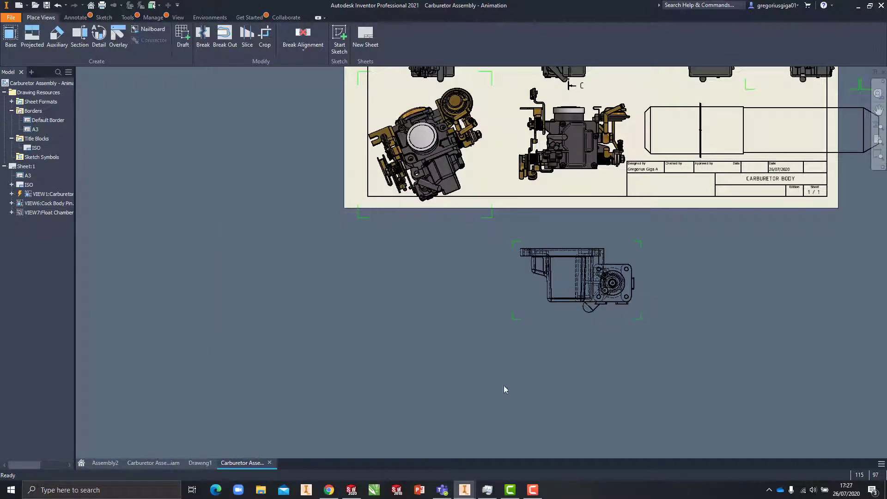
Move the Float Chamber base view further down below the sheet and create a projected view directly above it.
{"action": "left_click_drag", "start_coordinate": [618, 250], "coordinate": [537, 332]}
{"action": "left_click", "coordinate": [31, 37]}
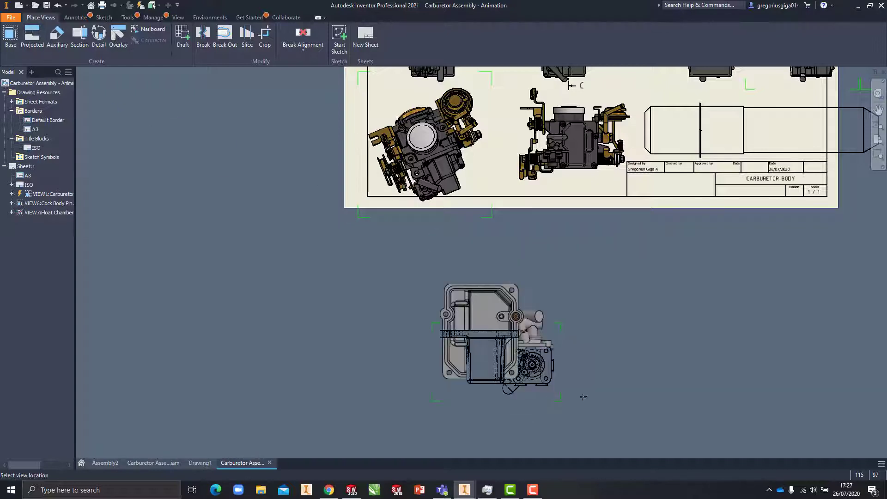
{"action": "left_click", "coordinate": [560, 262]}
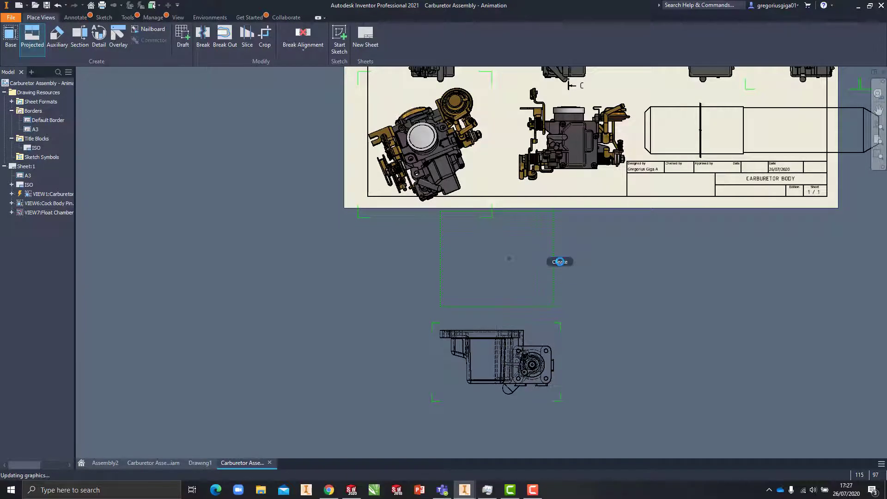
{"action": "left_click", "coordinate": [559, 262]}
{"action": "scroll", "coordinate": [472, 342], "scroll_direction": "up", "scroll_amount": 5}
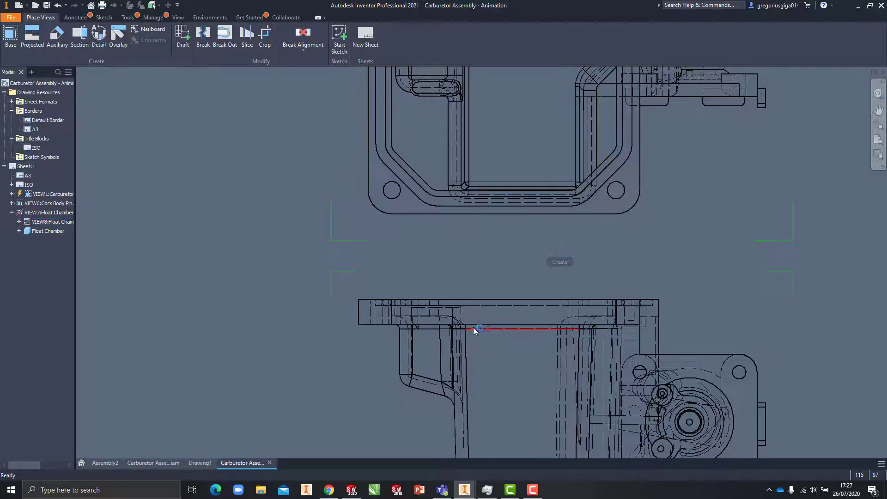
Open the Float Chamber part from its view, orbit to inspect the open side and inner pocket, and return to the drawing.
{"action": "left_click", "coordinate": [545, 280]}
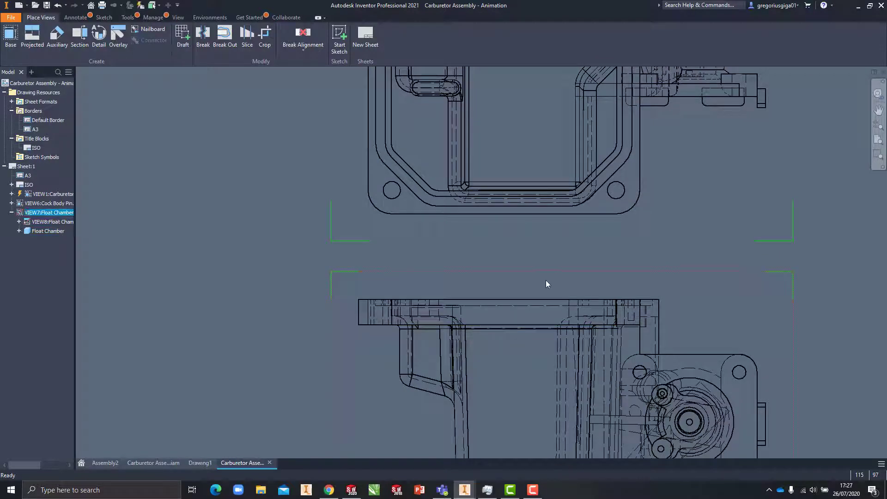
{"action": "right_click", "coordinate": [545, 280]}
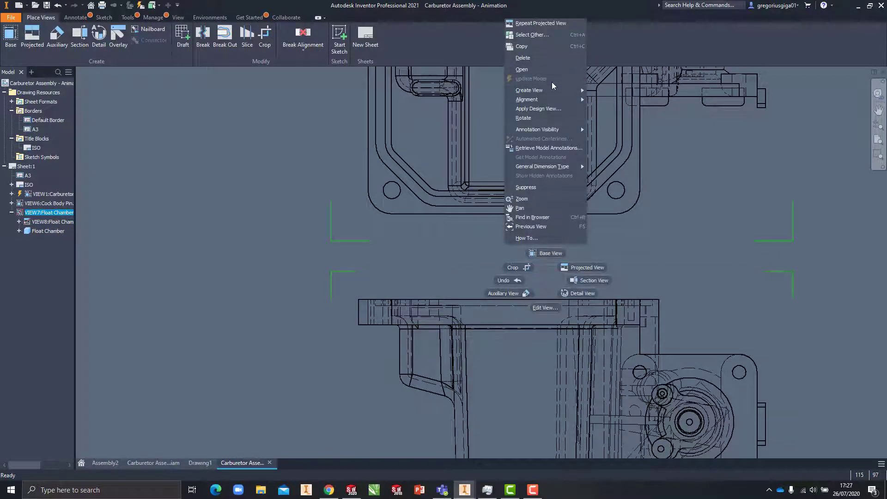
{"action": "left_click", "coordinate": [554, 70]}
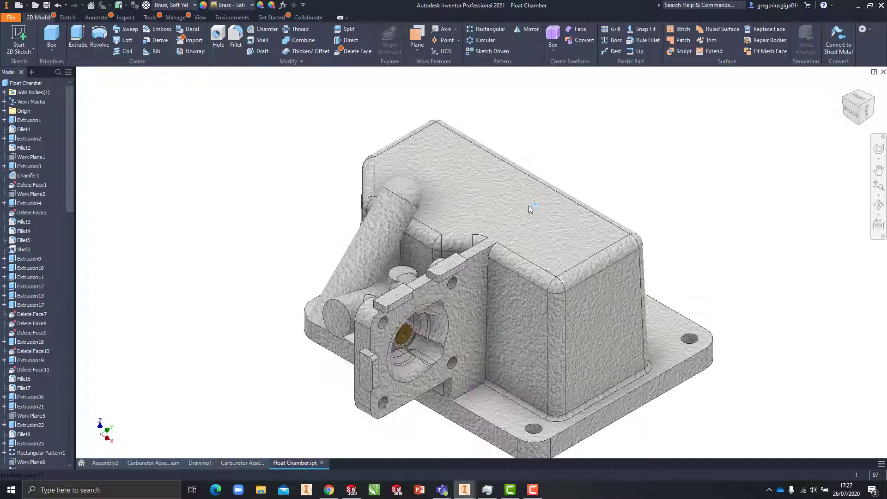
{"action": "middle_click_drag", "start_coordinate": [578, 272], "coordinate": [302, 337], "text": "shift"}
{"action": "scroll", "coordinate": [556, 225], "scroll_direction": "up", "scroll_amount": 5}
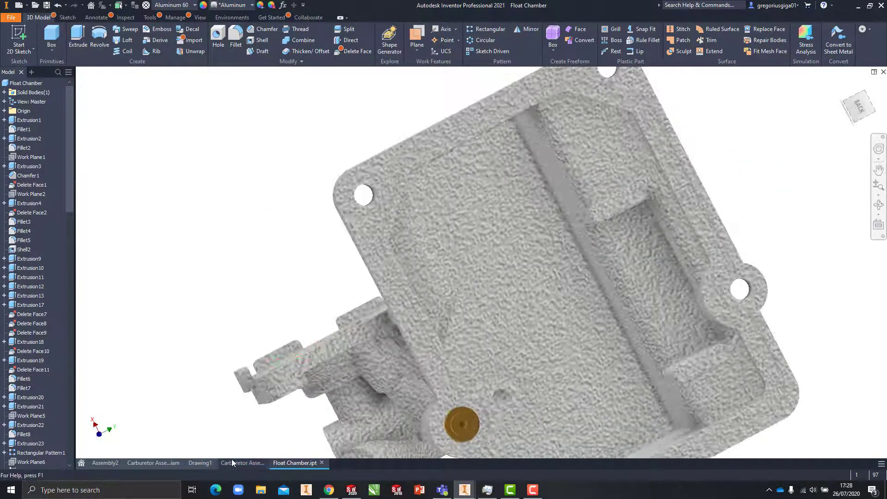
{"action": "key", "text": "ctrl+Tab"}
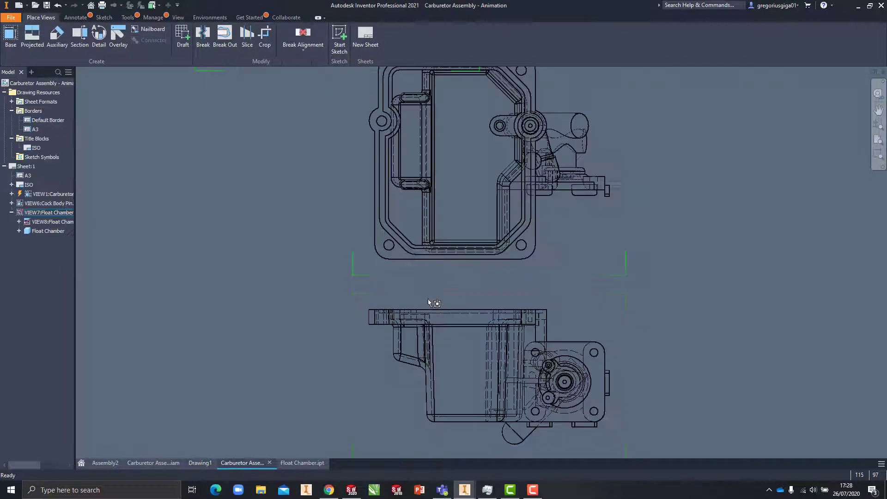
Examine the visible and hidden edges of the side pocket in the Float Chamber's base and projected views.
{"action": "left_click", "coordinate": [662, 326]}
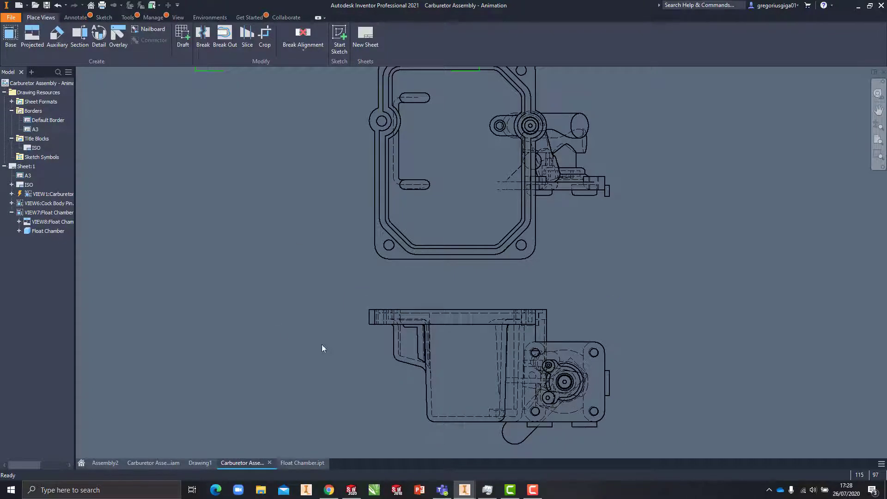
{"action": "scroll", "coordinate": [303, 329], "scroll_direction": "down", "scroll_amount": 3}
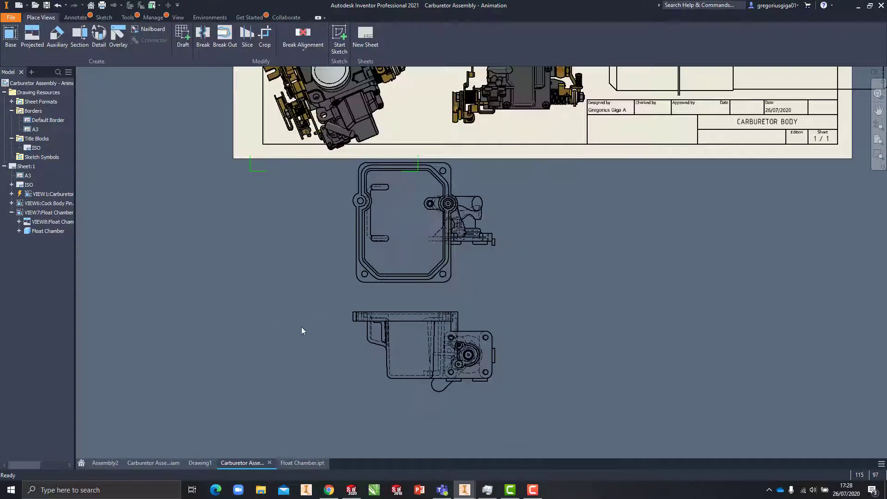
{"action": "left_click", "coordinate": [357, 342]}
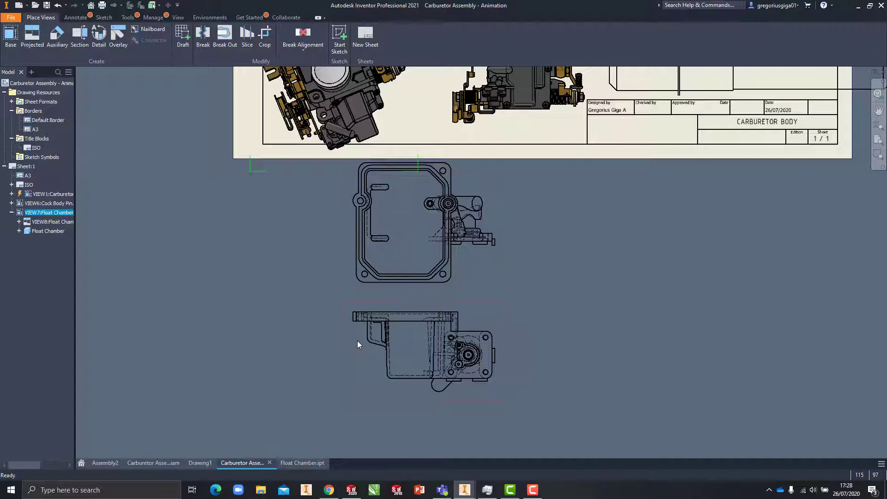
{"action": "left_click", "coordinate": [331, 347]}
{"action": "scroll", "coordinate": [342, 327], "scroll_direction": "up", "scroll_amount": 3}
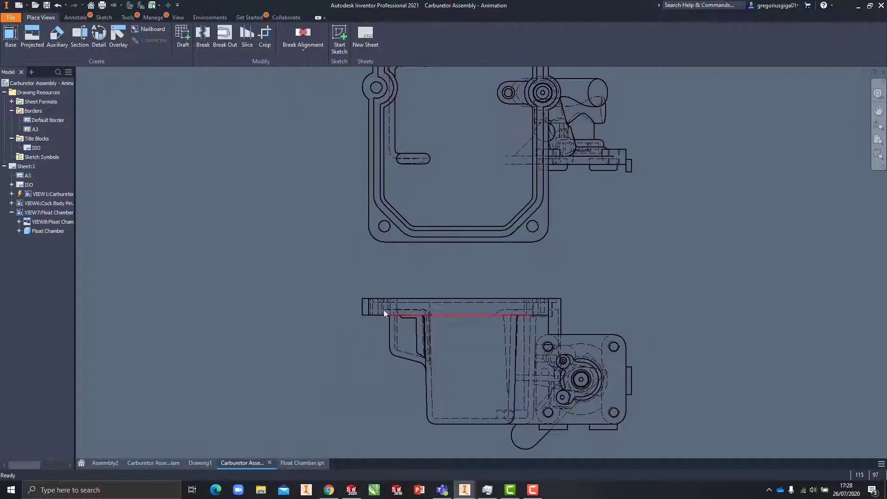
{"action": "left_click", "coordinate": [347, 281]}
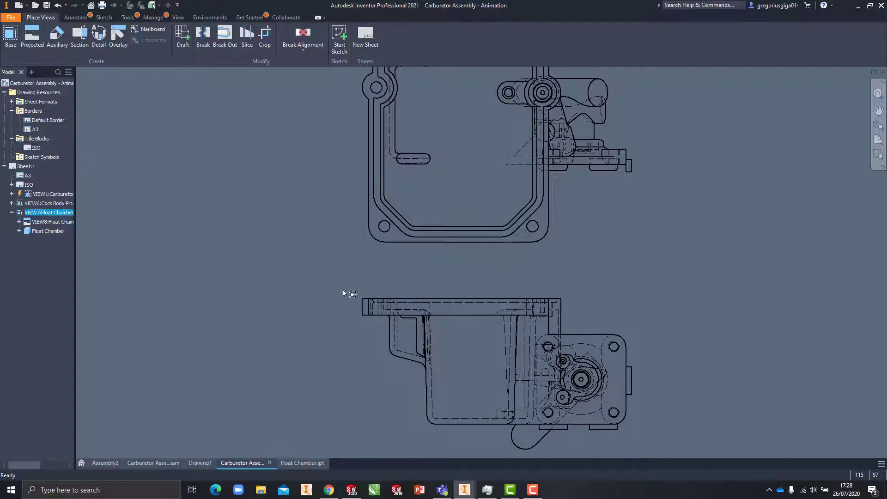
Move Detail F off the sheet beyond its left edge and place the Float Chamber base view in the sheet's upper-left area.
{"action": "scroll", "coordinate": [364, 278], "scroll_direction": "down", "scroll_amount": 5}
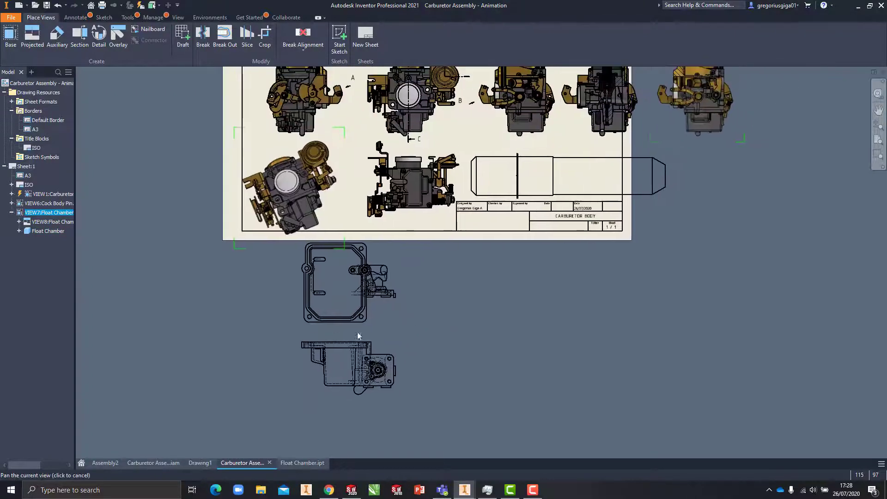
{"action": "scroll", "coordinate": [397, 292], "scroll_direction": "down", "scroll_amount": 4}
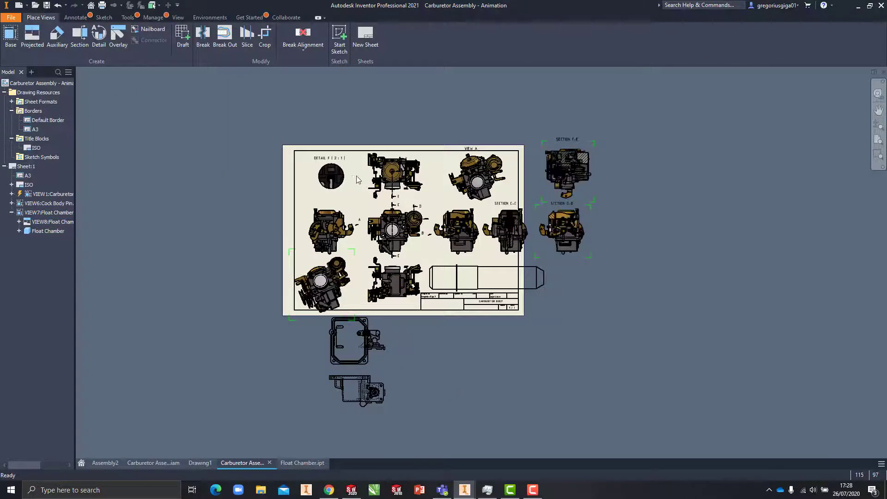
{"action": "left_click_drag", "start_coordinate": [348, 178], "coordinate": [243, 178]}
{"action": "left_click_drag", "start_coordinate": [426, 337], "coordinate": [324, 398]}
{"action": "left_click_drag", "start_coordinate": [374, 373], "coordinate": [356, 166]}
Start a sketch attached to the Float Chamber base view.
{"action": "scroll", "coordinate": [277, 238], "scroll_direction": "up", "scroll_amount": 5}
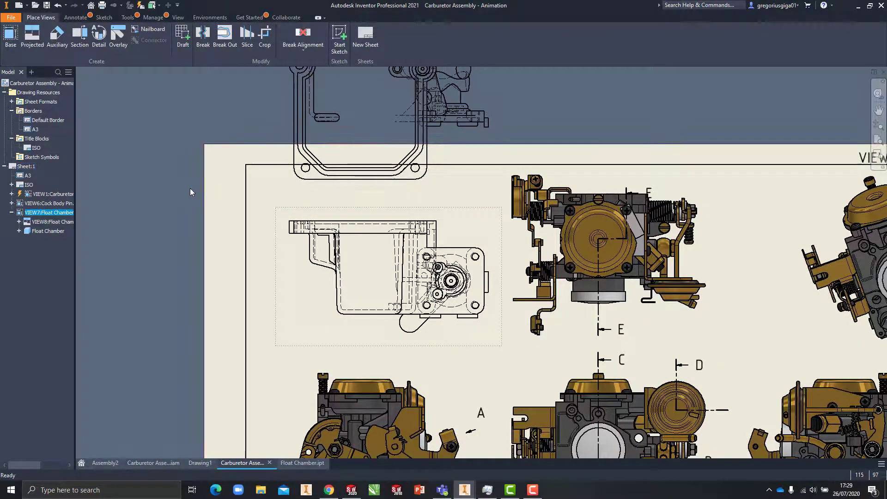
{"action": "scroll", "coordinate": [276, 343], "scroll_direction": "up", "scroll_amount": 5}
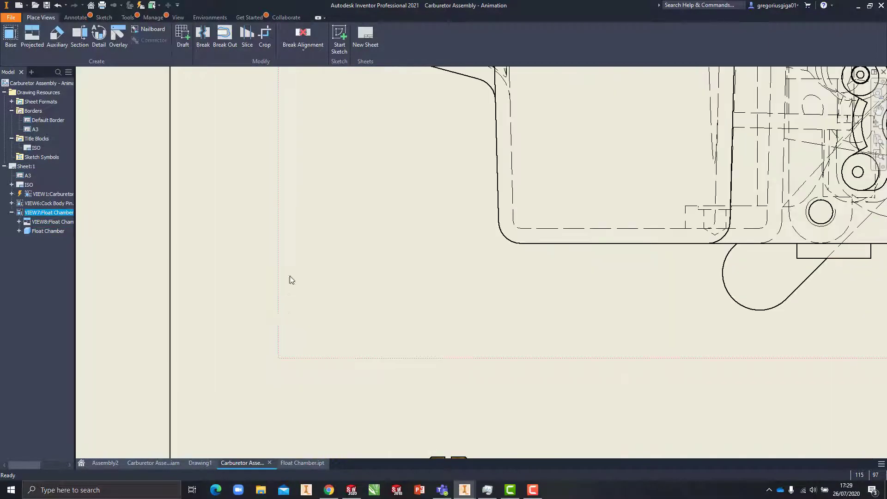
{"action": "scroll", "coordinate": [290, 275], "scroll_direction": "down", "scroll_amount": 4}
{"action": "middle_click_drag", "start_coordinate": [290, 278], "coordinate": [286, 434]}
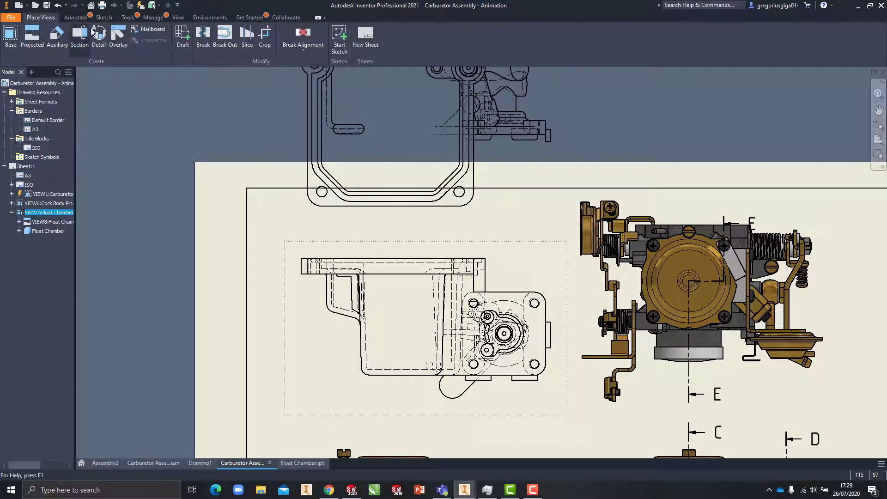
{"action": "left_click", "coordinate": [340, 35]}
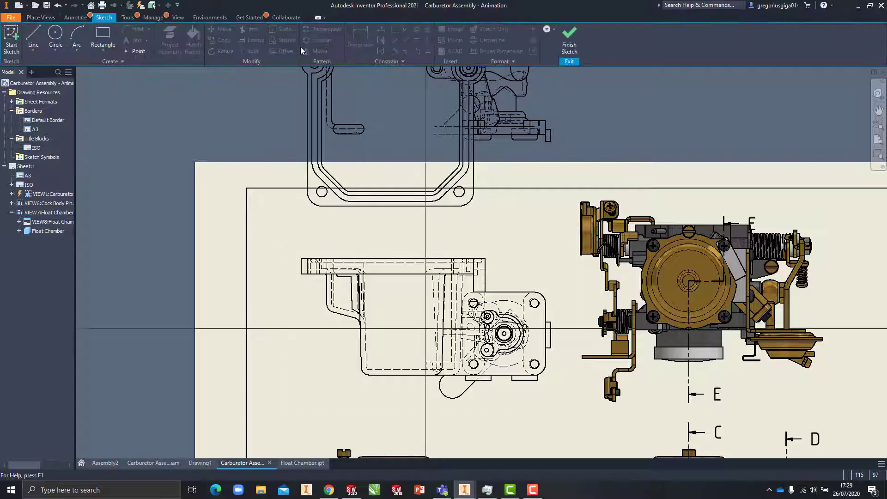
Draw a closed interpolation spline around the flange's left end and the side pocket of the Float Chamber base view, and finish the sketch.
{"action": "left_click", "coordinate": [33, 51]}
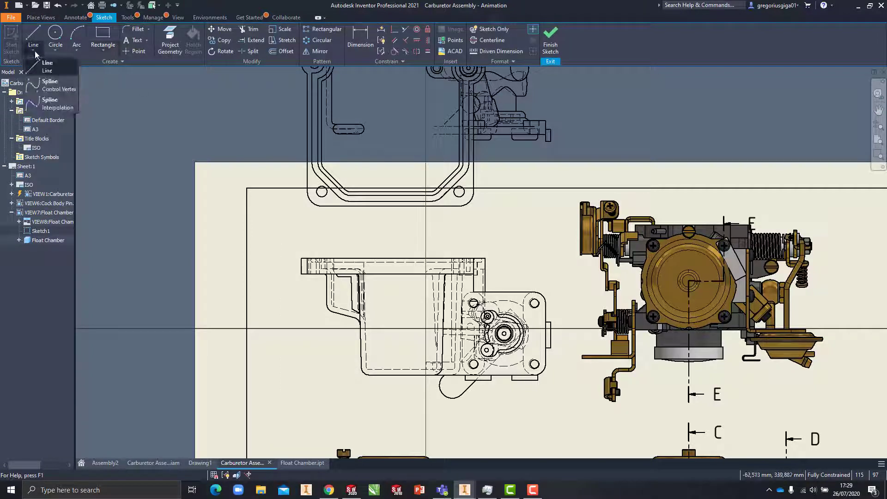
{"action": "left_click", "coordinate": [66, 99]}
{"action": "scroll", "coordinate": [371, 256], "scroll_direction": "up", "scroll_amount": 3}
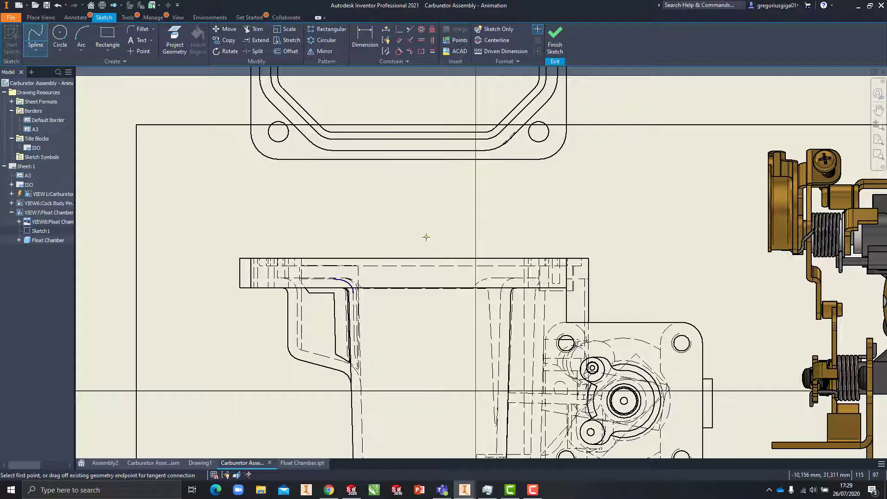
{"action": "middle_click_drag", "start_coordinate": [426, 237], "coordinate": [420, 188]}
{"action": "left_click", "coordinate": [421, 188]}
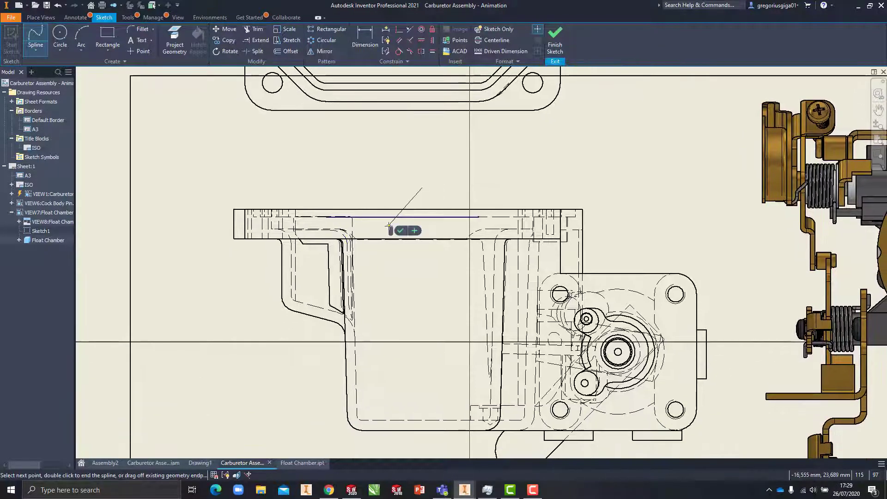
{"action": "left_click", "coordinate": [397, 265]}
{"action": "left_click", "coordinate": [383, 279]}
{"action": "left_click", "coordinate": [385, 314]}
{"action": "left_click", "coordinate": [373, 338]}
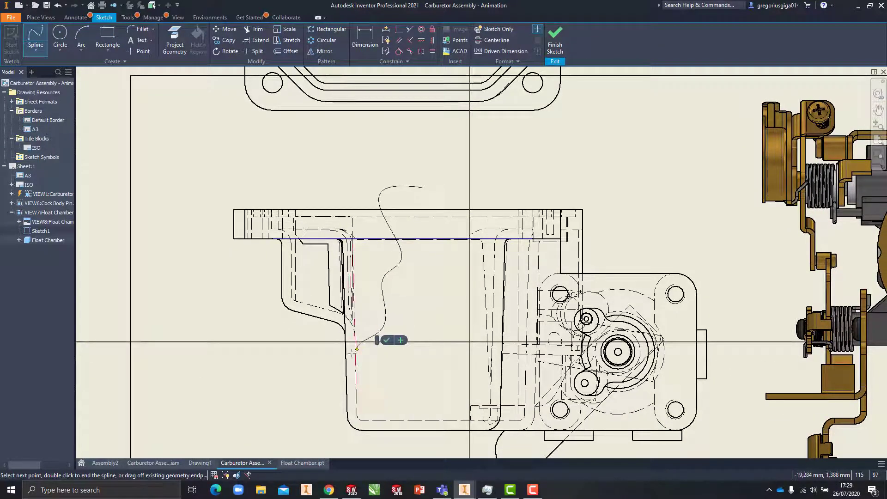
{"action": "left_click", "coordinate": [336, 364]}
{"action": "left_click", "coordinate": [245, 347]}
{"action": "left_click", "coordinate": [233, 326]}
{"action": "left_click", "coordinate": [206, 215]}
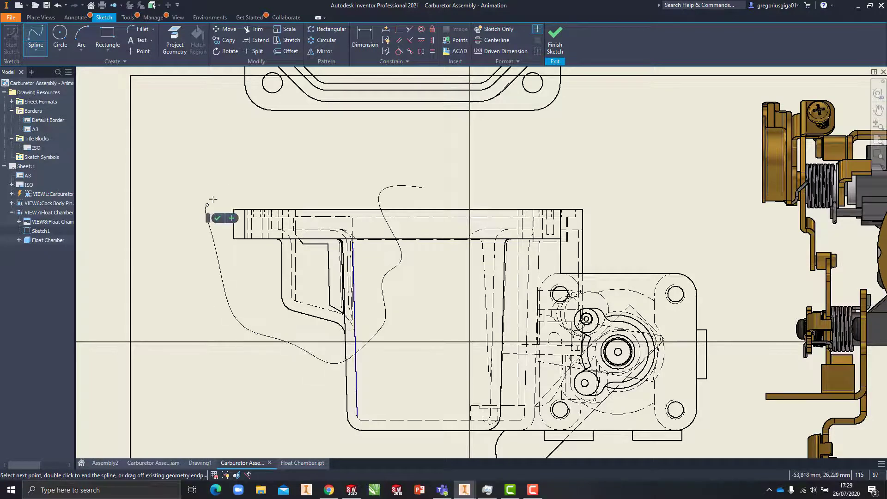
{"action": "left_click", "coordinate": [258, 175]}
{"action": "left_click", "coordinate": [396, 175]}
{"action": "scroll", "coordinate": [451, 173], "scroll_direction": "down", "scroll_amount": 6}
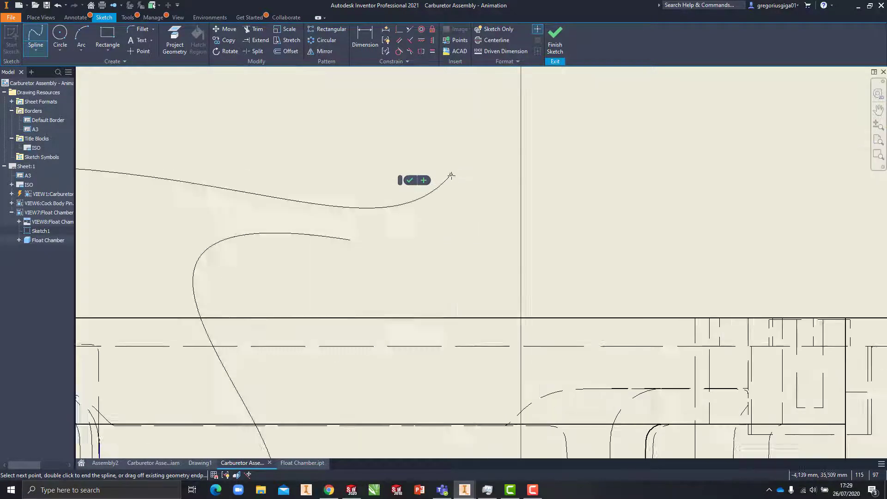
{"action": "scroll", "coordinate": [443, 227], "scroll_direction": "down", "scroll_amount": 3}
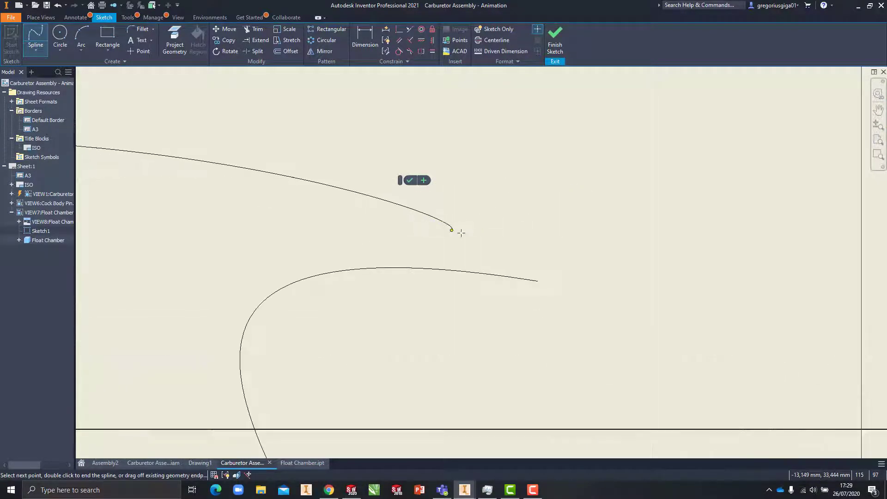
{"action": "scroll", "coordinate": [493, 240], "scroll_direction": "down", "scroll_amount": 4}
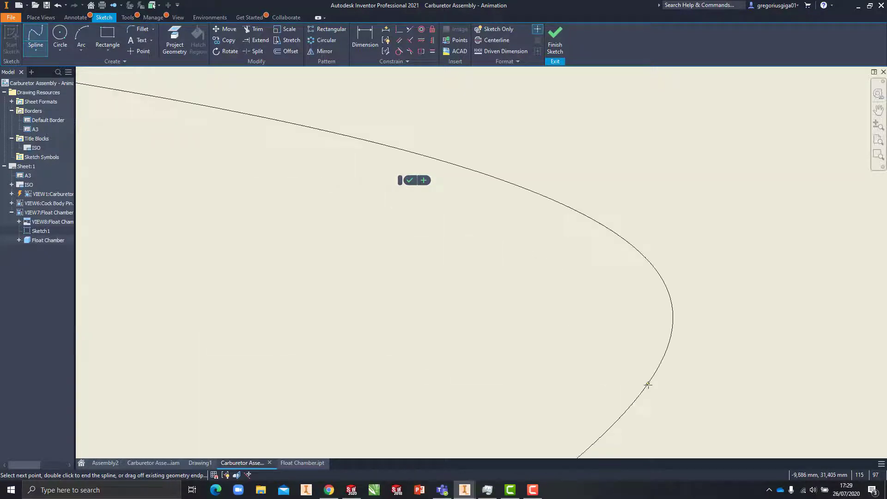
{"action": "left_click", "coordinate": [647, 384]}
{"action": "scroll", "coordinate": [627, 315], "scroll_direction": "up", "scroll_amount": 8}
{"action": "scroll", "coordinate": [641, 331], "scroll_direction": "down", "scroll_amount": 2}
{"action": "middle_click_drag", "start_coordinate": [633, 292], "coordinate": [613, 216]}
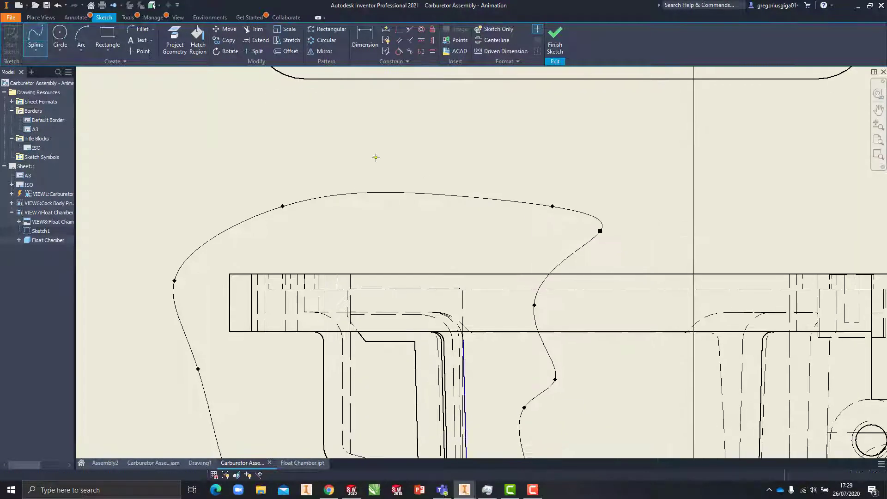
{"action": "left_click", "coordinate": [554, 37]}
Break out the Float Chamber base view inside the spline, taking the depth from the lug hole's circle in the projected view.
{"action": "left_click", "coordinate": [224, 38]}
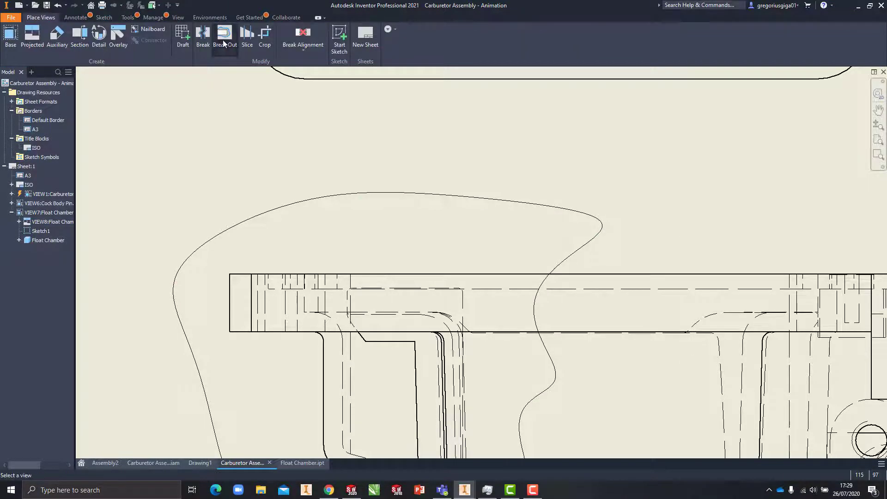
{"action": "scroll", "coordinate": [575, 190], "scroll_direction": "up", "scroll_amount": 4}
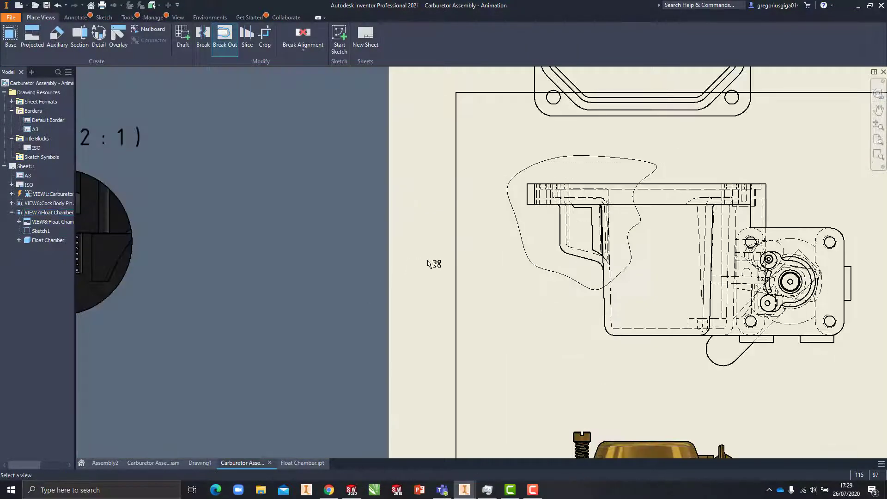
{"action": "left_click", "coordinate": [513, 225]}
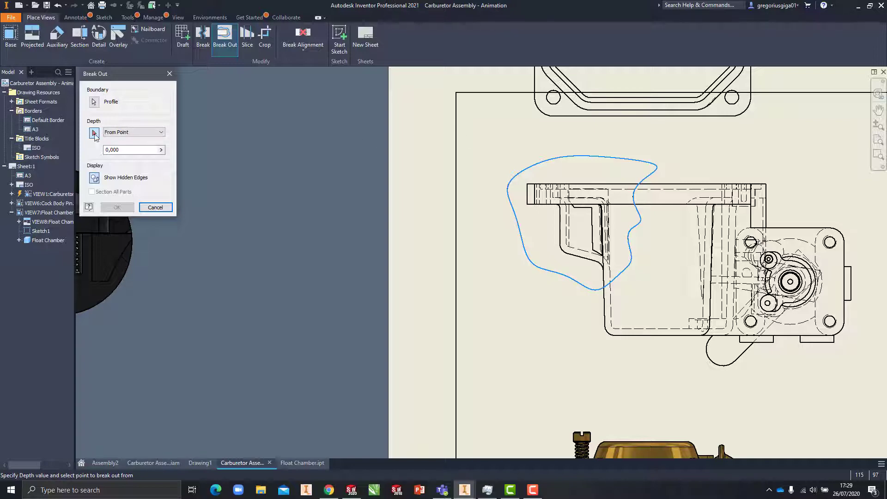
{"action": "scroll", "coordinate": [535, 122], "scroll_direction": "down", "scroll_amount": 3}
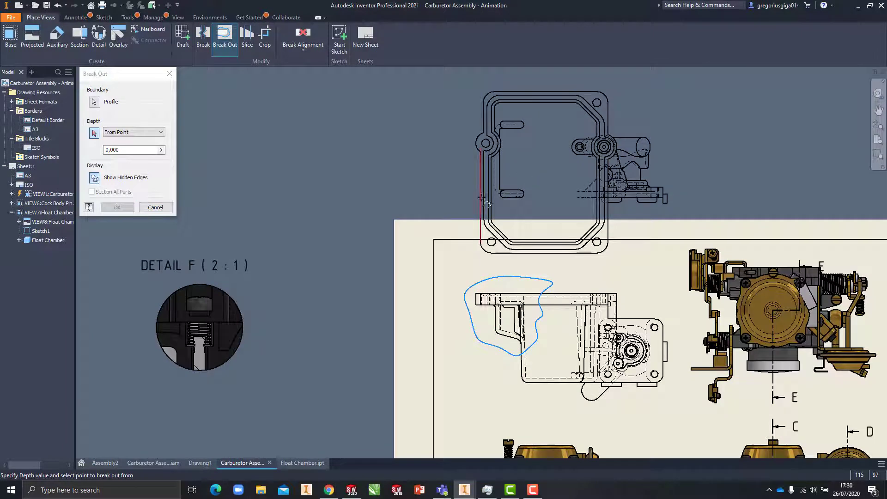
{"action": "scroll", "coordinate": [489, 162], "scroll_direction": "up", "scroll_amount": 3}
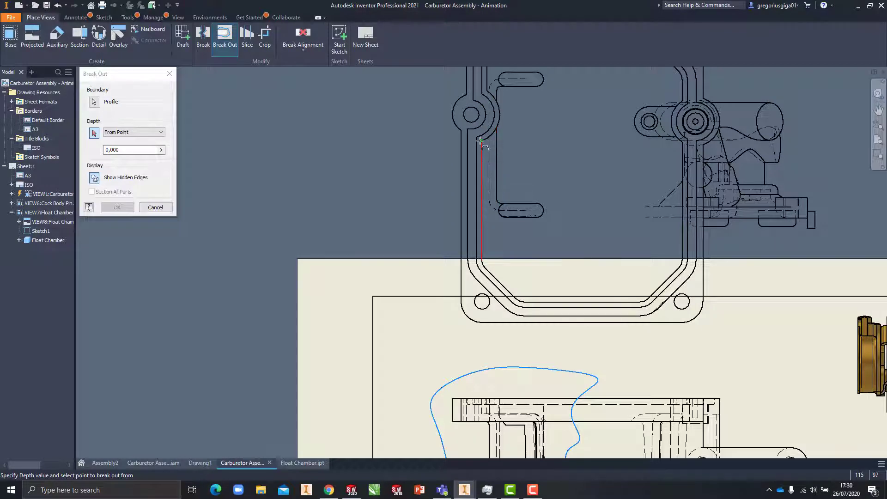
{"action": "scroll", "coordinate": [532, 185], "scroll_direction": "down", "scroll_amount": 4}
{"action": "scroll", "coordinate": [515, 288], "scroll_direction": "up", "scroll_amount": 5}
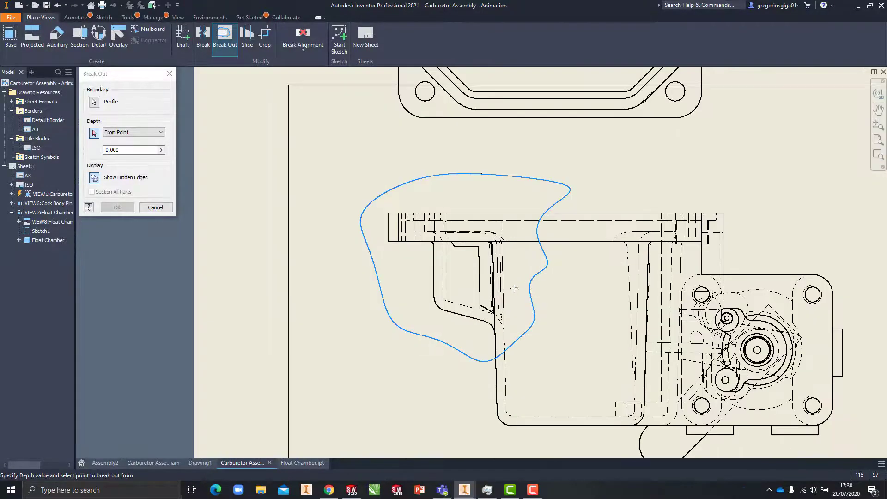
{"action": "scroll", "coordinate": [415, 192], "scroll_direction": "up", "scroll_amount": 2}
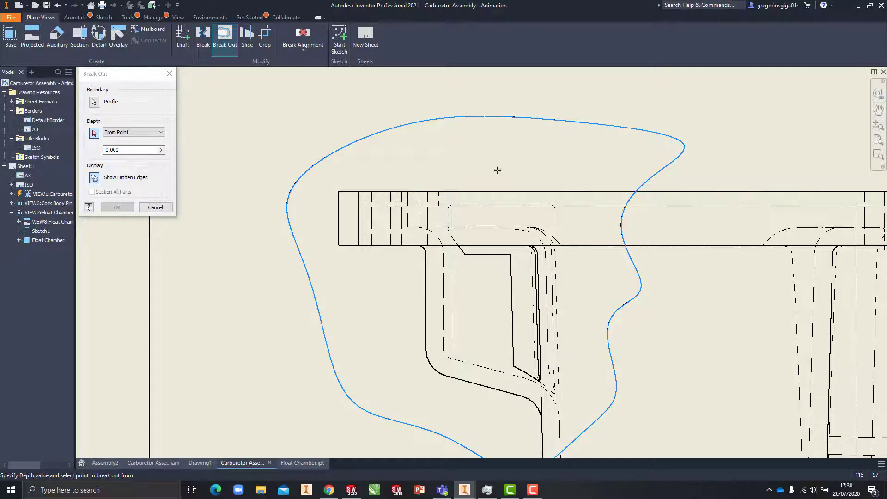
{"action": "scroll", "coordinate": [507, 154], "scroll_direction": "down", "scroll_amount": 3}
{"action": "middle_click_drag", "start_coordinate": [507, 154], "coordinate": [486, 323]}
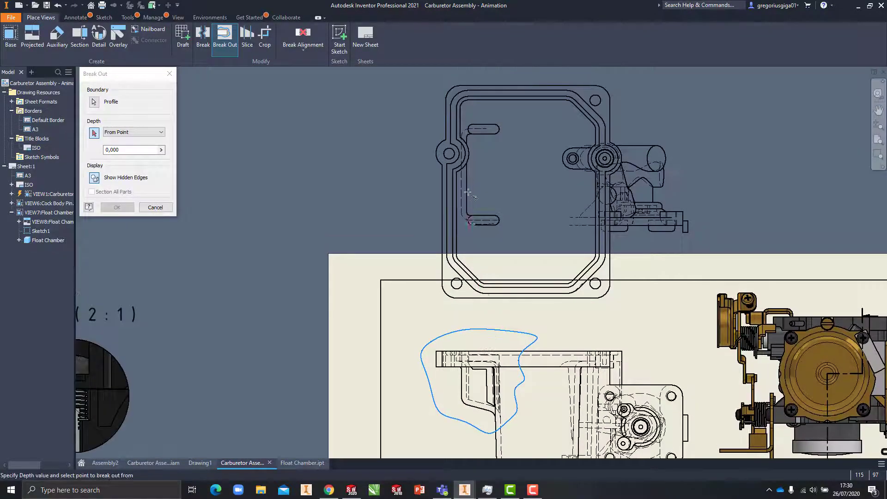
{"action": "scroll", "coordinate": [453, 155], "scroll_direction": "up", "scroll_amount": 4}
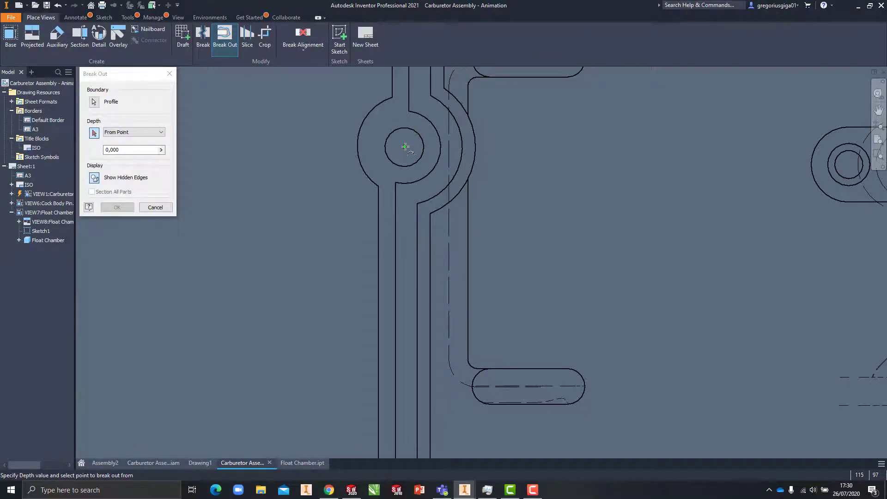
{"action": "scroll", "coordinate": [465, 155], "scroll_direction": "down", "scroll_amount": 5}
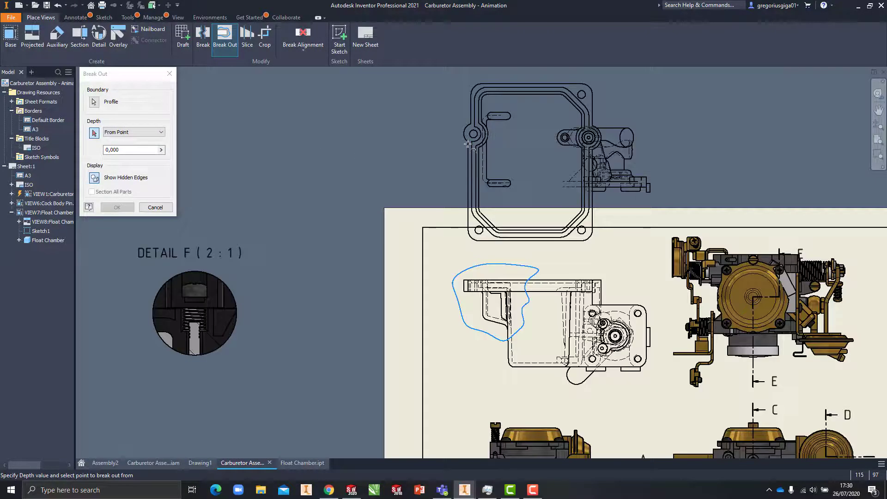
{"action": "scroll", "coordinate": [468, 144], "scroll_direction": "up", "scroll_amount": 4}
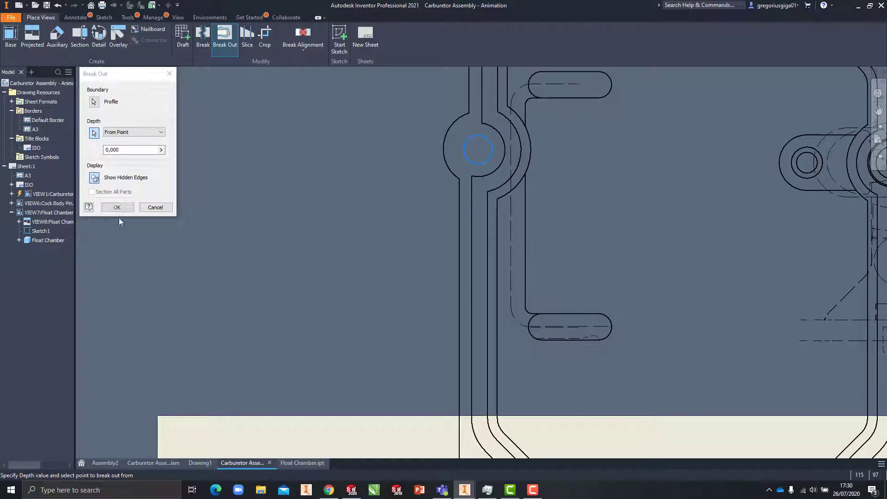
{"action": "left_click", "coordinate": [117, 208]}
Set the Float Chamber base view's style to hidden lines removed, and undo both that change and the break-out.
{"action": "scroll", "coordinate": [476, 147], "scroll_direction": "down", "scroll_amount": 4}
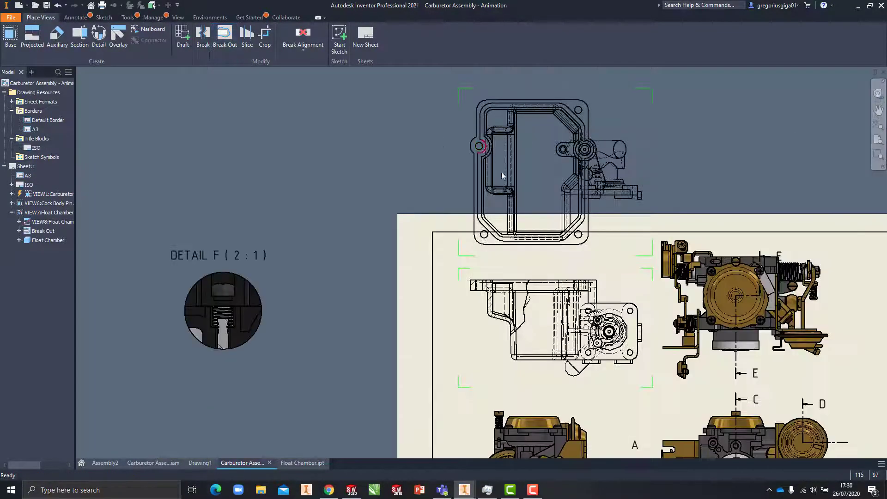
{"action": "scroll", "coordinate": [479, 217], "scroll_direction": "up", "scroll_amount": 6}
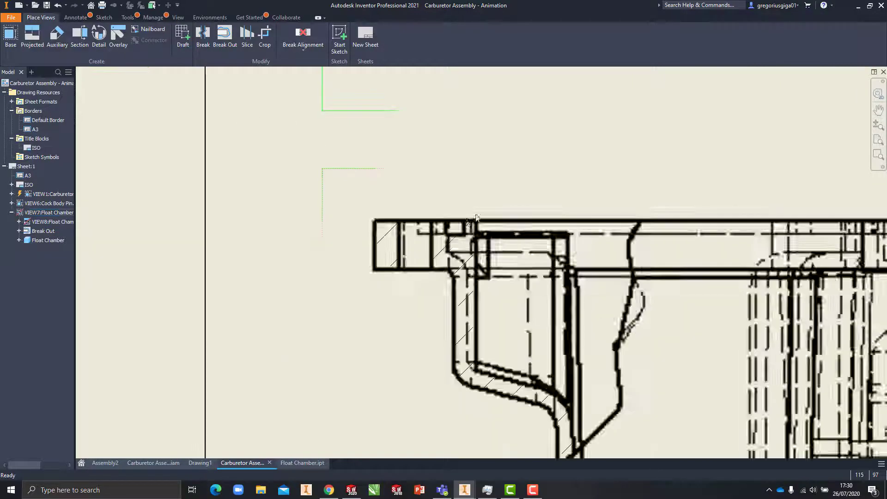
{"action": "double_click", "coordinate": [526, 191]}
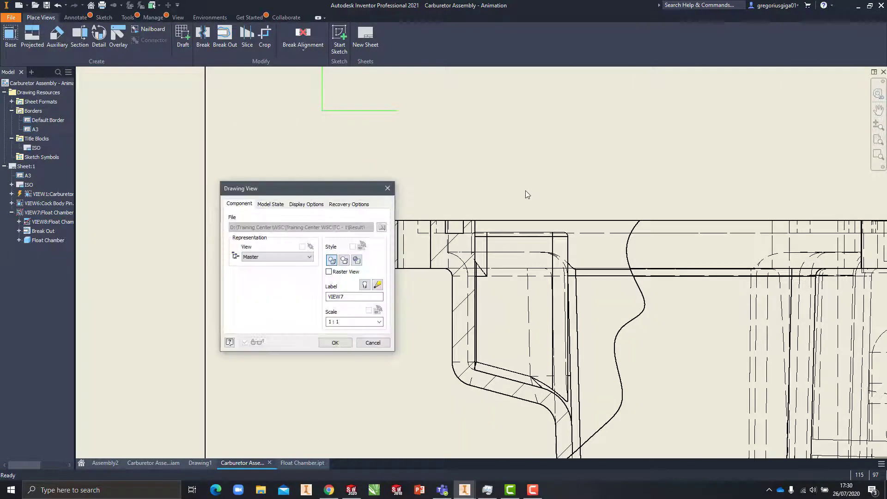
{"action": "left_click", "coordinate": [345, 260]}
{"action": "left_click", "coordinate": [336, 342]}
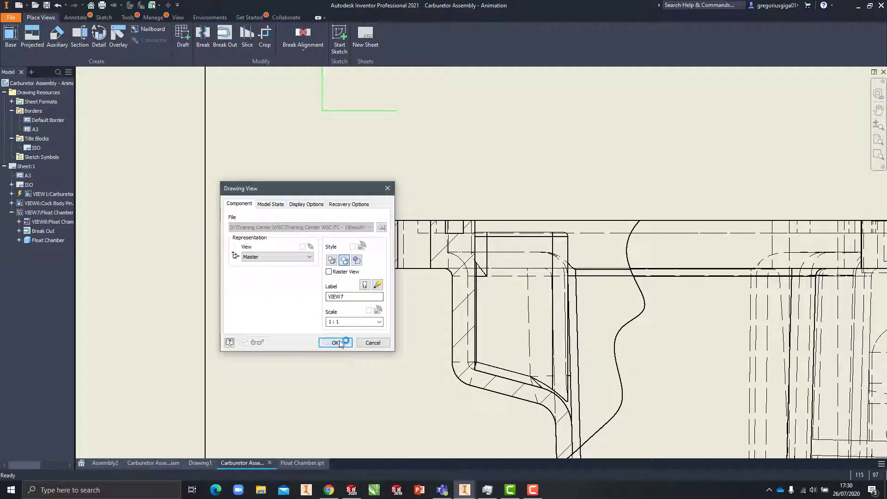
{"action": "scroll", "coordinate": [531, 228], "scroll_direction": "down", "scroll_amount": 3}
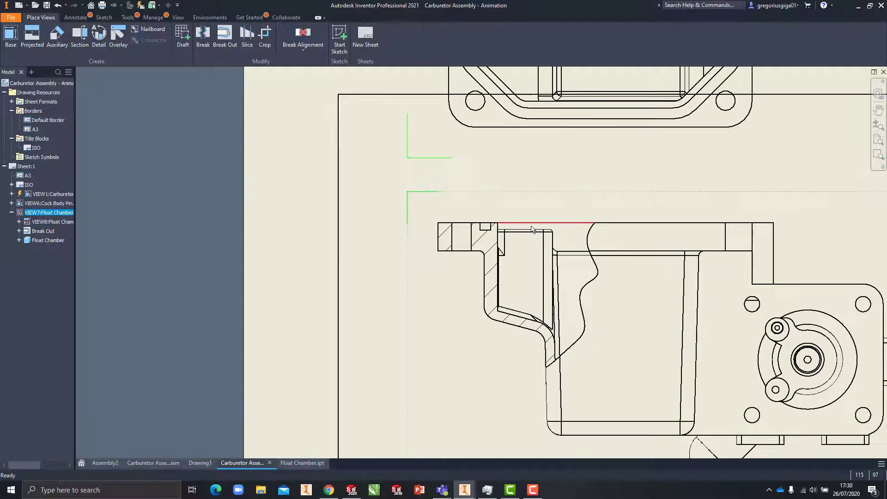
{"action": "scroll", "coordinate": [508, 331], "scroll_direction": "down", "scroll_amount": 3}
{"action": "middle_click_drag", "start_coordinate": [525, 314], "coordinate": [503, 333]}
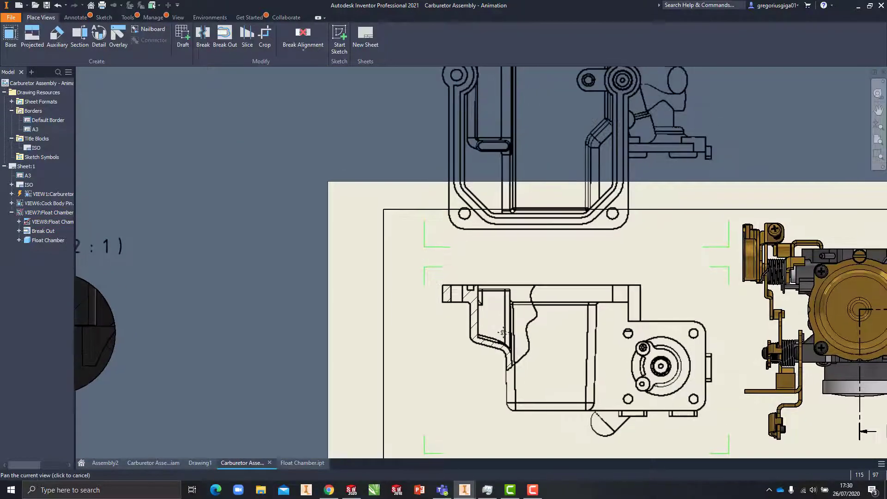
{"action": "left_click", "coordinate": [498, 280]}
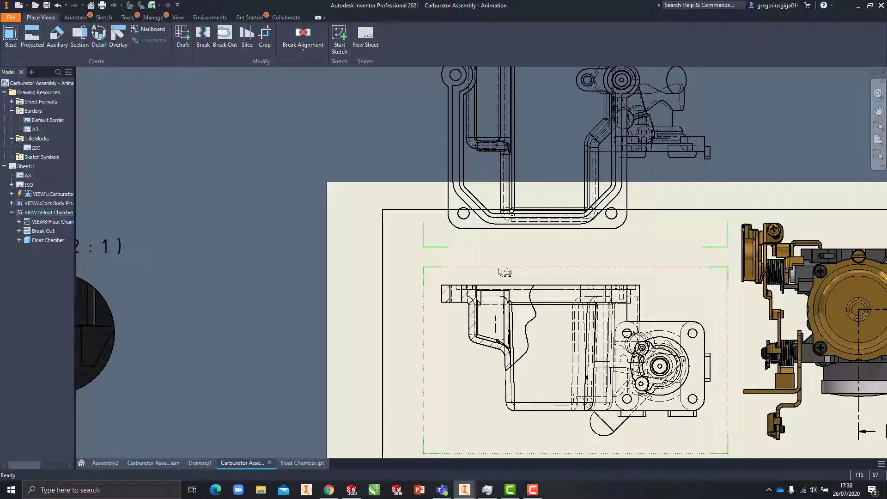
{"action": "key", "text": "ctrl+z"}
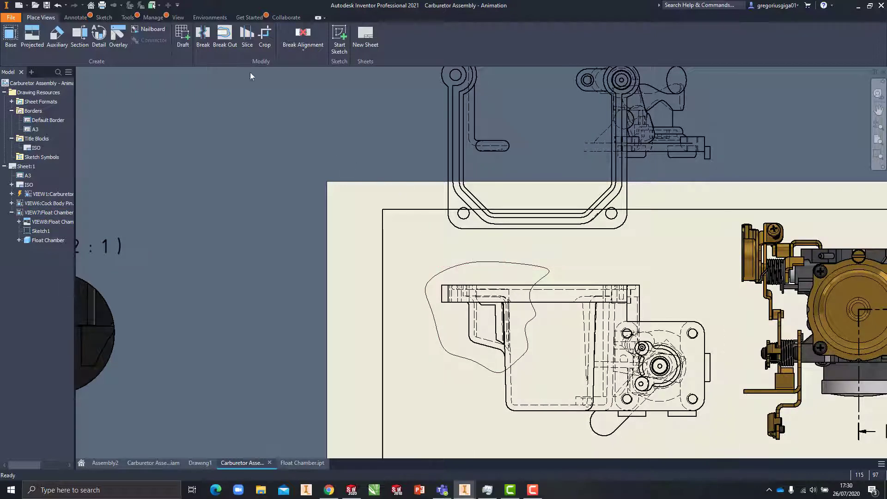
Try a break-out of the Float Chamber base view with depth from a hidden vertical edge in the flange's left end, and undo it.
{"action": "left_click", "coordinate": [225, 39]}
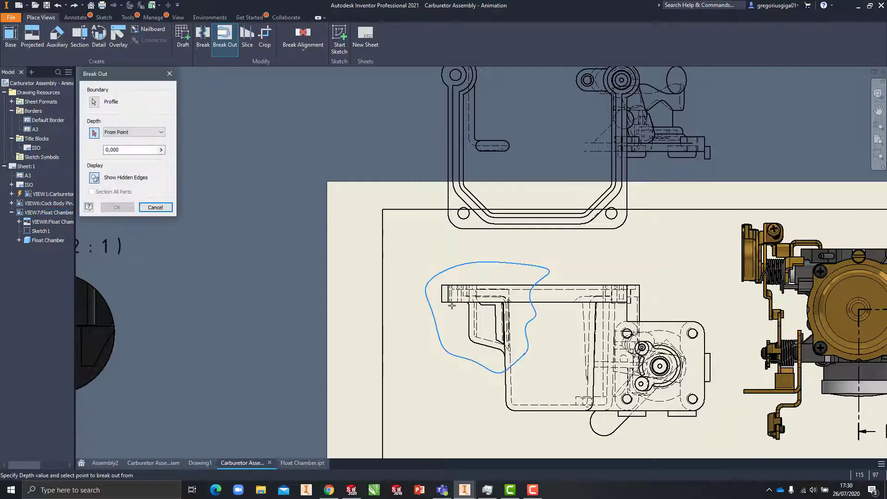
{"action": "scroll", "coordinate": [452, 305], "scroll_direction": "down", "scroll_amount": 5}
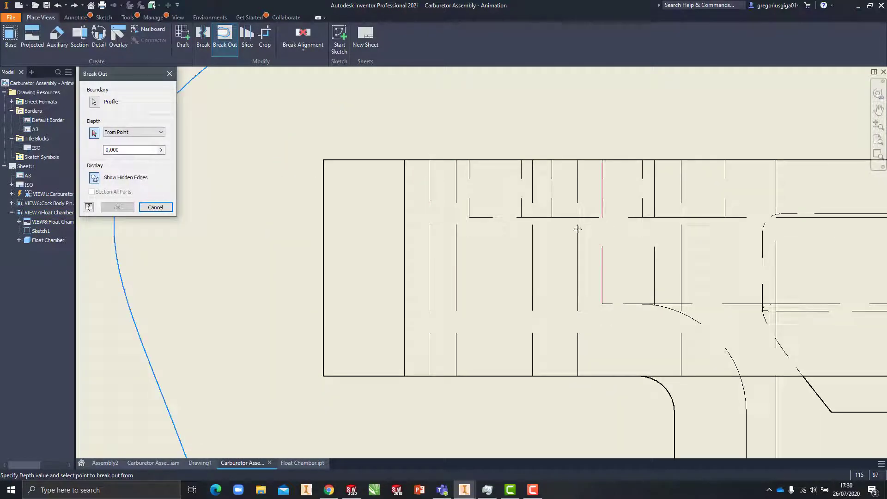
{"action": "left_click", "coordinate": [456, 256]}
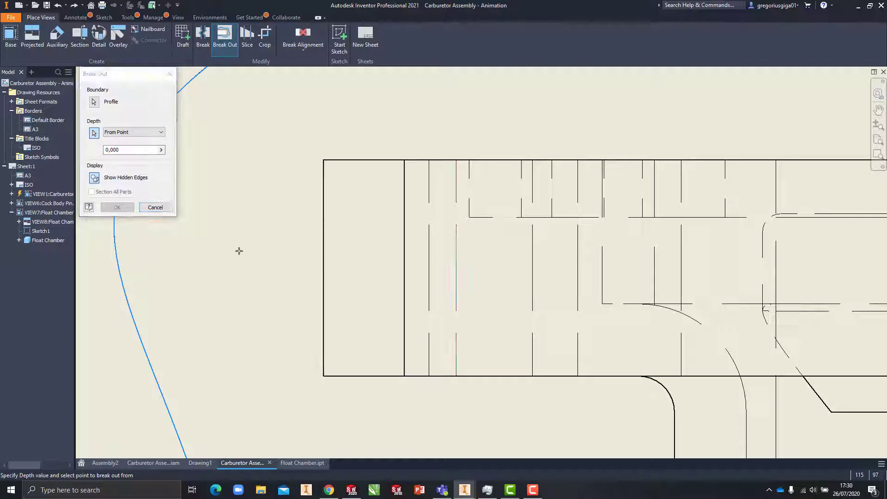
{"action": "left_click", "coordinate": [127, 211]}
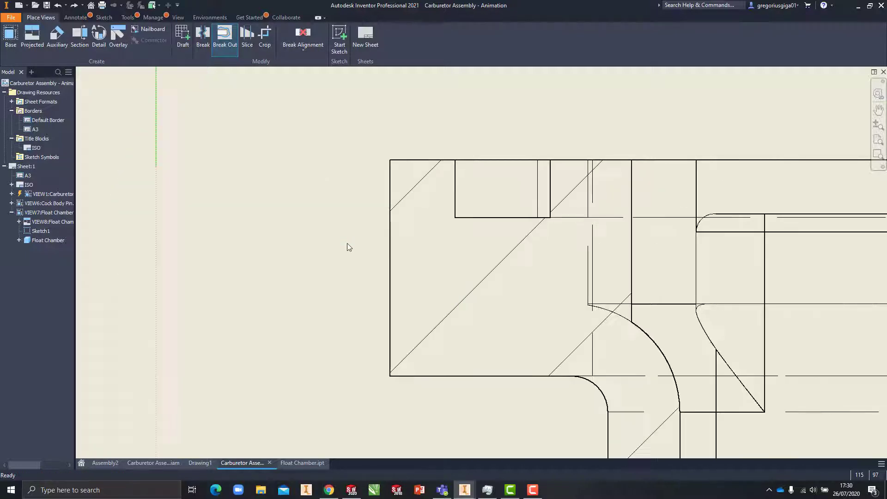
{"action": "scroll", "coordinate": [365, 237], "scroll_direction": "up", "scroll_amount": 3}
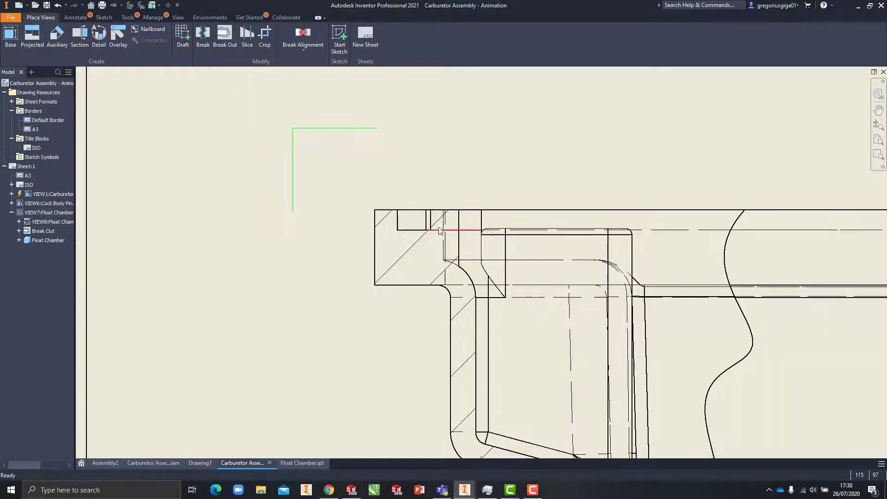
{"action": "key", "text": "ctrl+z"}
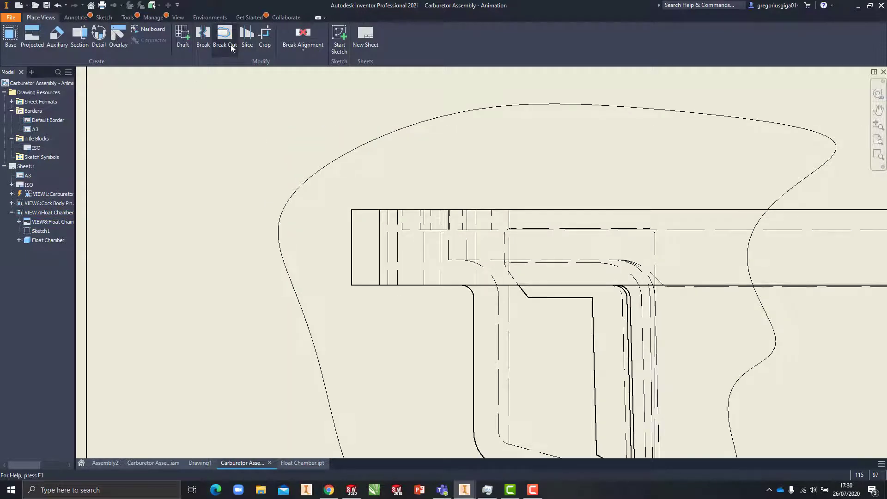
Break out the Float Chamber base view inside the spline from a depth point, and display the view with hidden lines removed.
{"action": "left_click", "coordinate": [231, 44]}
{"action": "left_click", "coordinate": [111, 207]}
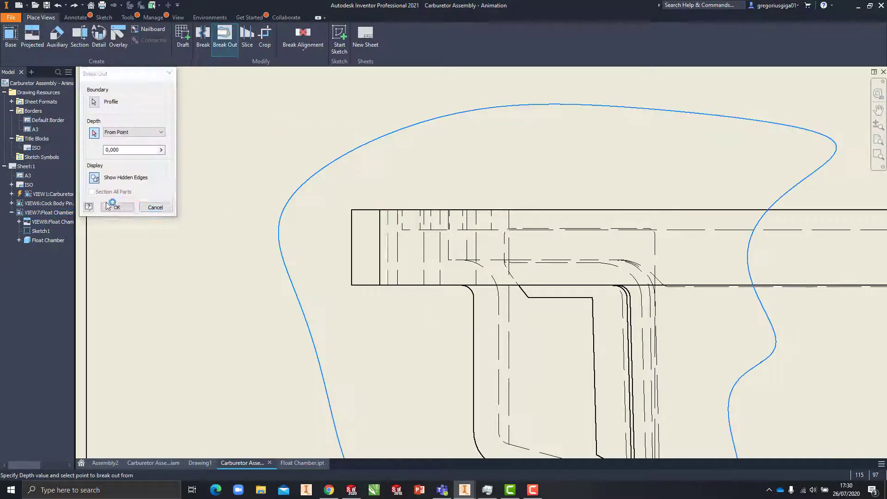
{"action": "double_click", "coordinate": [500, 187]}
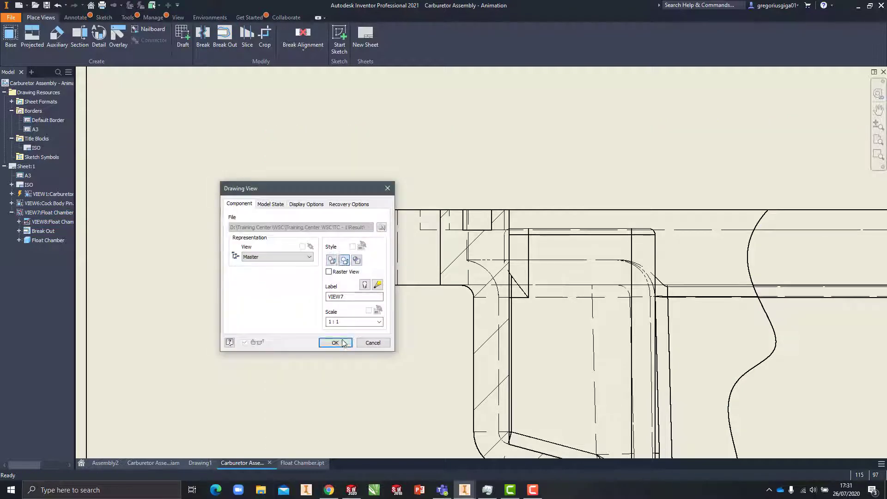
{"action": "left_click", "coordinate": [335, 343]}
{"action": "scroll", "coordinate": [519, 166], "scroll_direction": "down", "scroll_amount": 5}
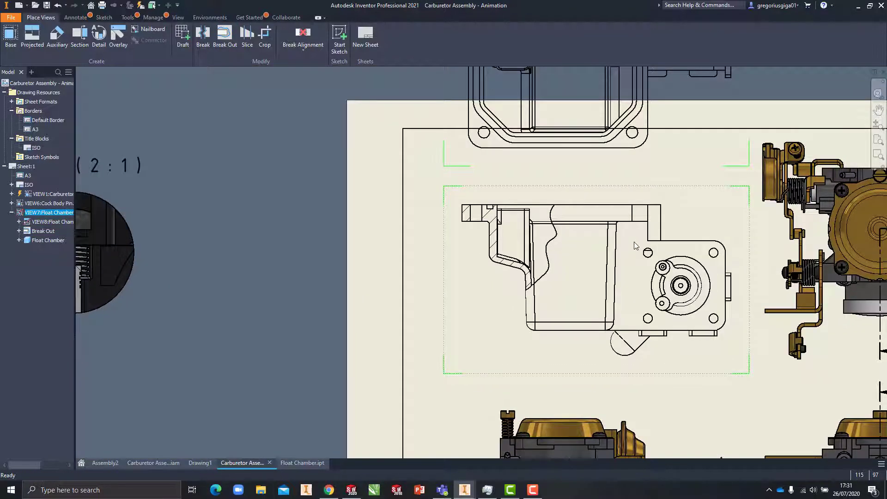
{"action": "scroll", "coordinate": [635, 246], "scroll_direction": "down", "scroll_amount": 3}
{"action": "middle_click_drag", "start_coordinate": [642, 254], "coordinate": [523, 264]}
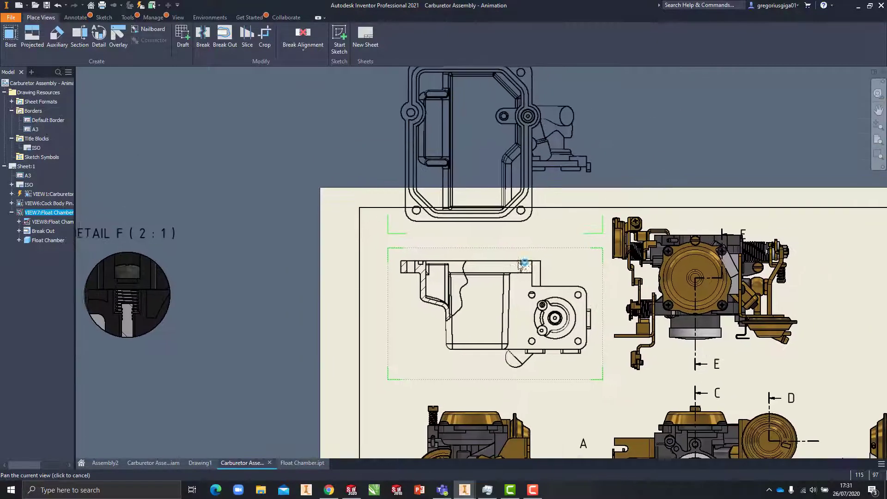
{"action": "scroll", "coordinate": [444, 273], "scroll_direction": "up", "scroll_amount": 3}
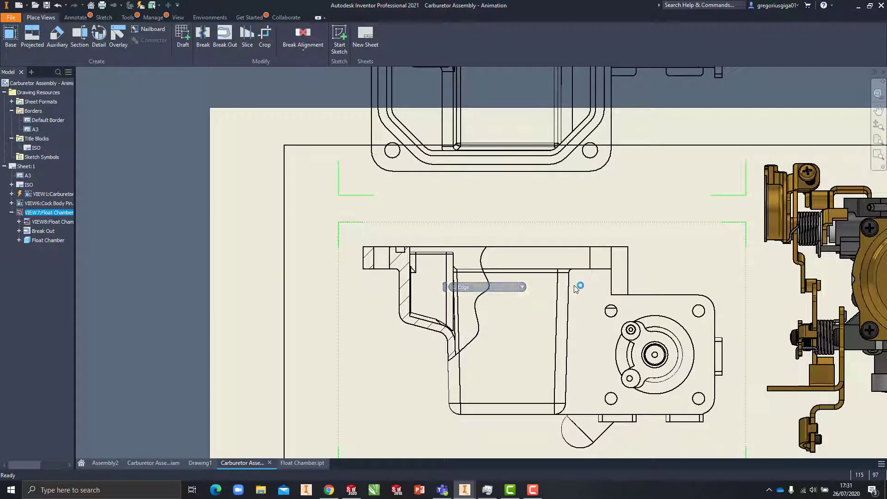
{"action": "scroll", "coordinate": [573, 285], "scroll_direction": "down", "scroll_amount": 5}
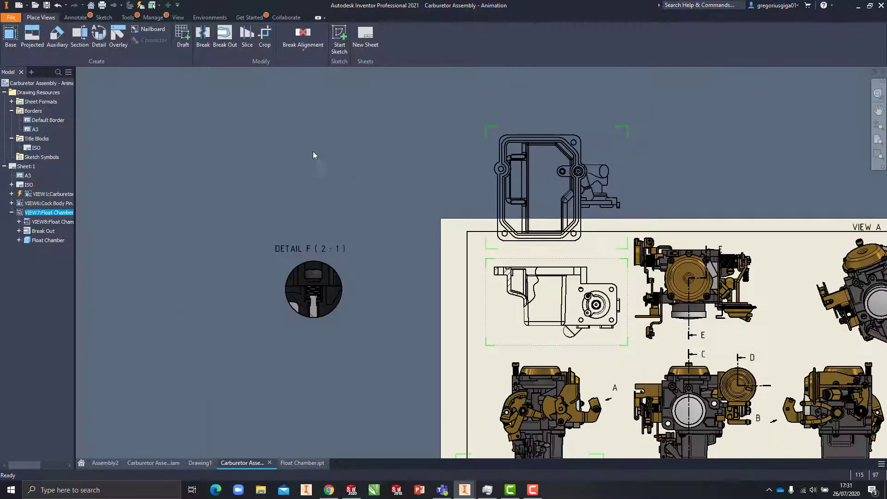
{"action": "left_click", "coordinate": [246, 36]}
{"action": "scroll", "coordinate": [538, 219], "scroll_direction": "down", "scroll_amount": 3}
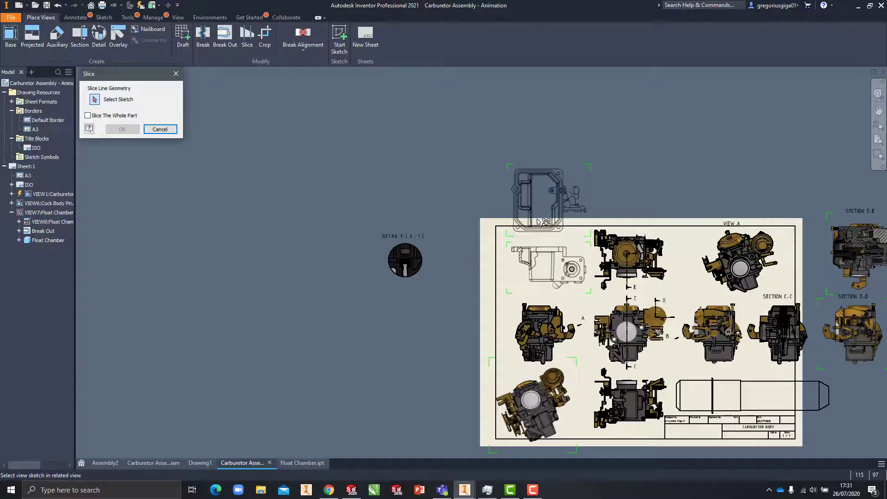
{"action": "scroll", "coordinate": [540, 222], "scroll_direction": "down", "scroll_amount": 3}
{"action": "scroll", "coordinate": [613, 188], "scroll_direction": "up", "scroll_amount": 6}
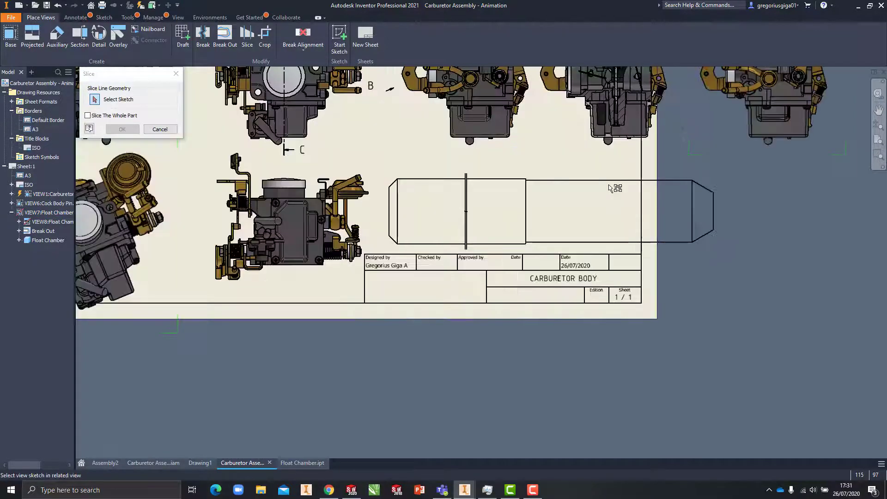
{"action": "middle_click_drag", "start_coordinate": [615, 190], "coordinate": [584, 244]}
{"action": "scroll", "coordinate": [542, 219], "scroll_direction": "up", "scroll_amount": 3}
{"action": "middle_click_drag", "start_coordinate": [541, 219], "coordinate": [686, 435]}
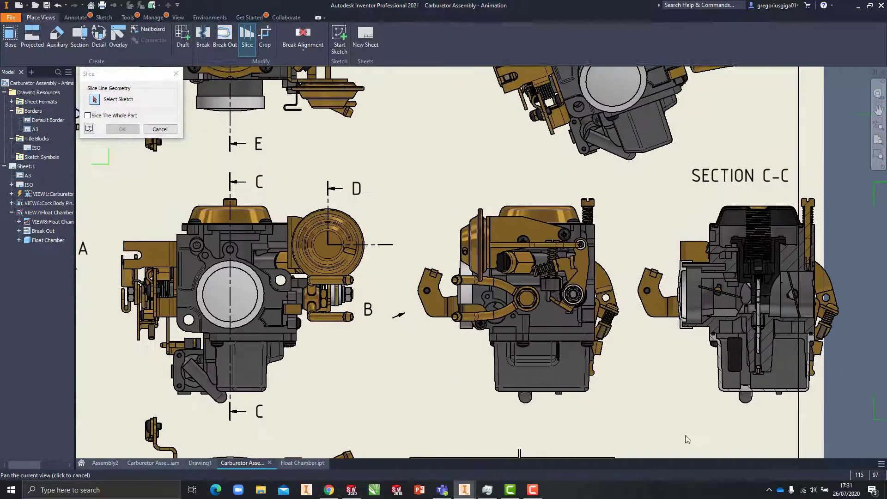
{"action": "scroll", "coordinate": [405, 295], "scroll_direction": "down", "scroll_amount": 6}
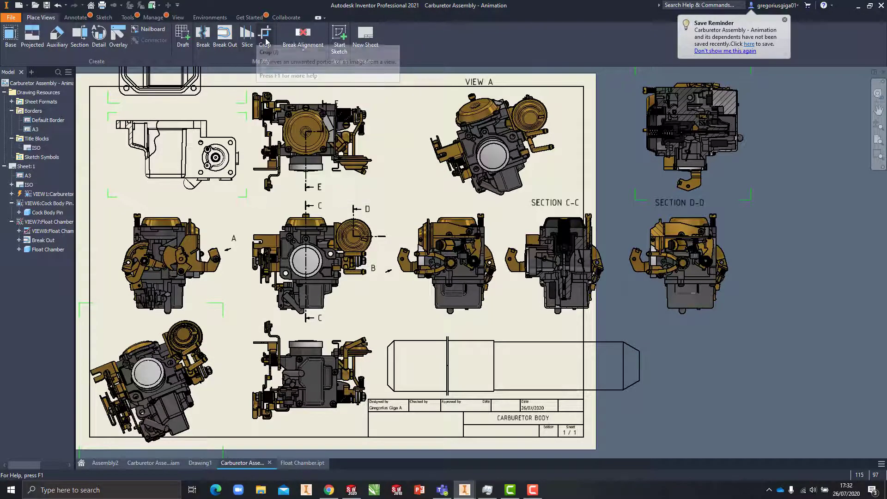
Crop the projected view below the front base view to a rectangle around the brass diaphragm housing at its upper-right corner.
{"action": "left_click", "coordinate": [252, 39]}
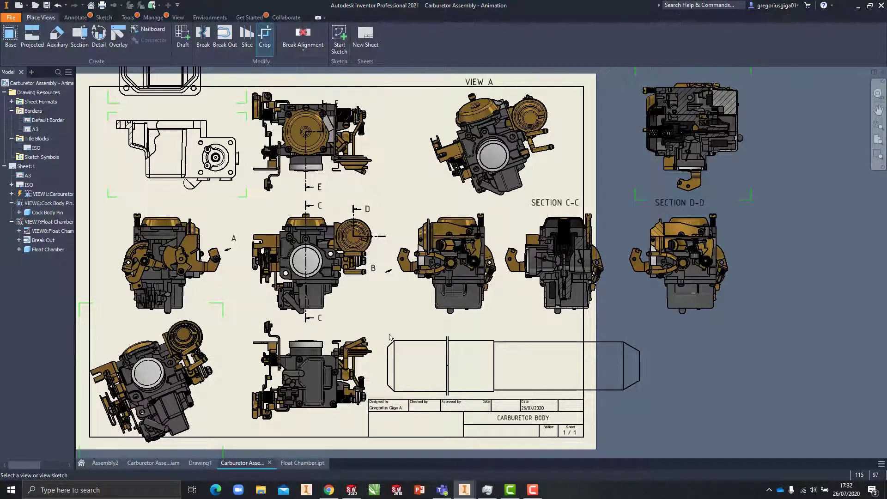
{"action": "left_click", "coordinate": [388, 365]}
{"action": "scroll", "coordinate": [356, 351], "scroll_direction": "up", "scroll_amount": 5}
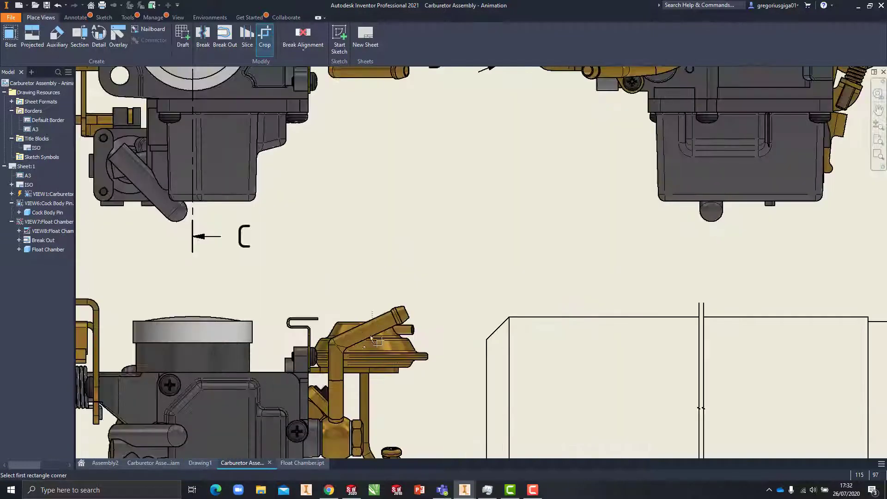
{"action": "scroll", "coordinate": [429, 284], "scroll_direction": "down", "scroll_amount": 2}
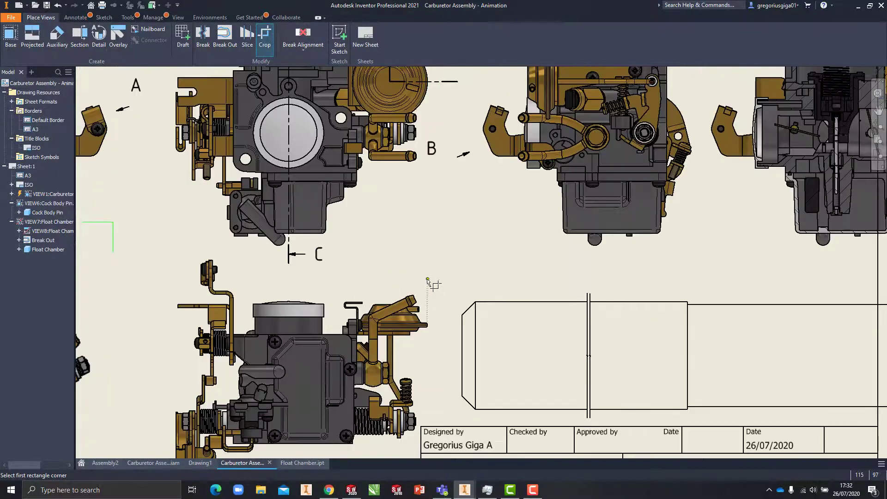
{"action": "left_click", "coordinate": [427, 278]}
{"action": "left_click", "coordinate": [336, 351]}
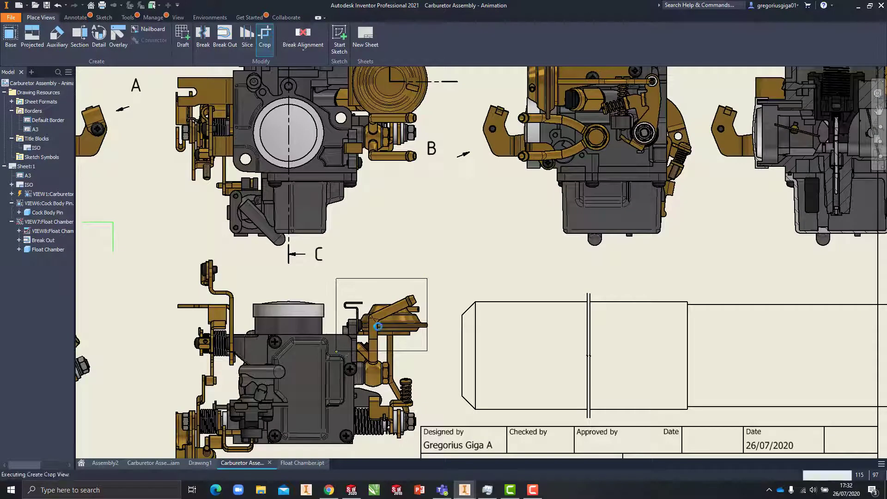
Move the broken pin view farther right on the sheet and shift the cropped projected view slightly upward.
{"action": "scroll", "coordinate": [454, 378], "scroll_direction": "up", "scroll_amount": 3}
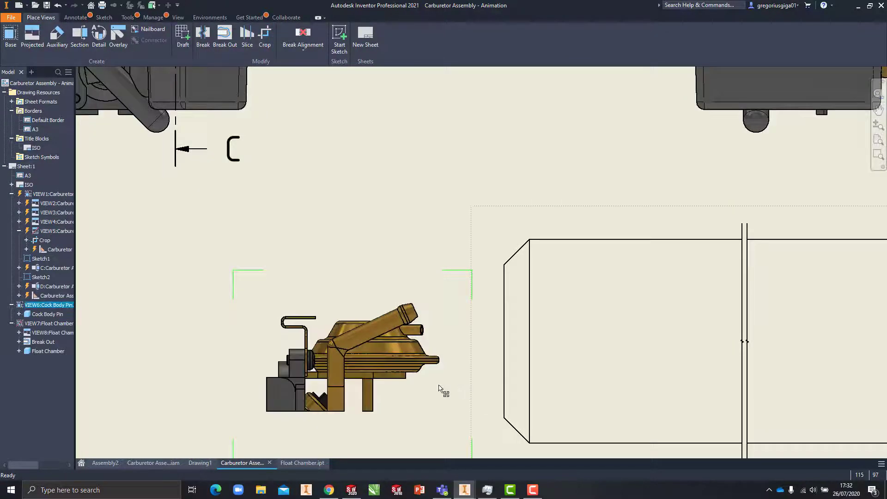
{"action": "left_click_drag", "start_coordinate": [439, 386], "coordinate": [580, 415]}
{"action": "left_click_drag", "start_coordinate": [407, 270], "coordinate": [322, 243]}
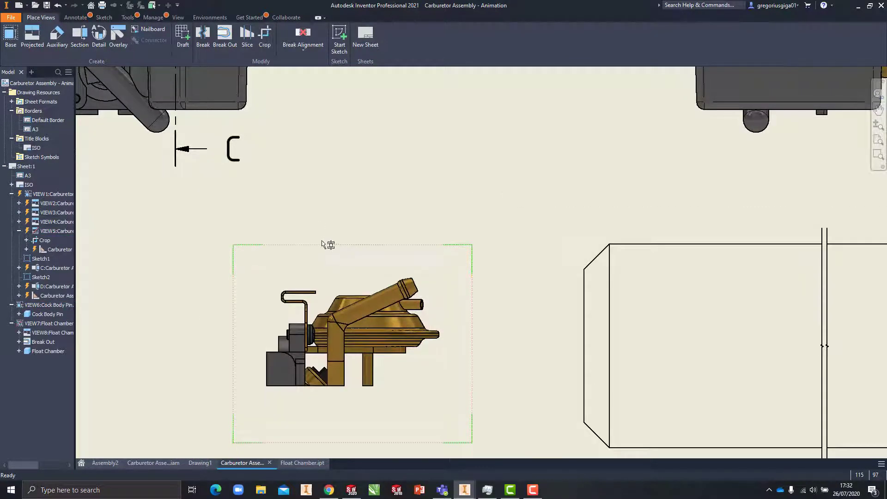
Crop auxiliary view B at the sheet's lower-left corner to a rectangle around the lower-right part of the carburetor.
{"action": "scroll", "coordinate": [387, 241], "scroll_direction": "down", "scroll_amount": 5}
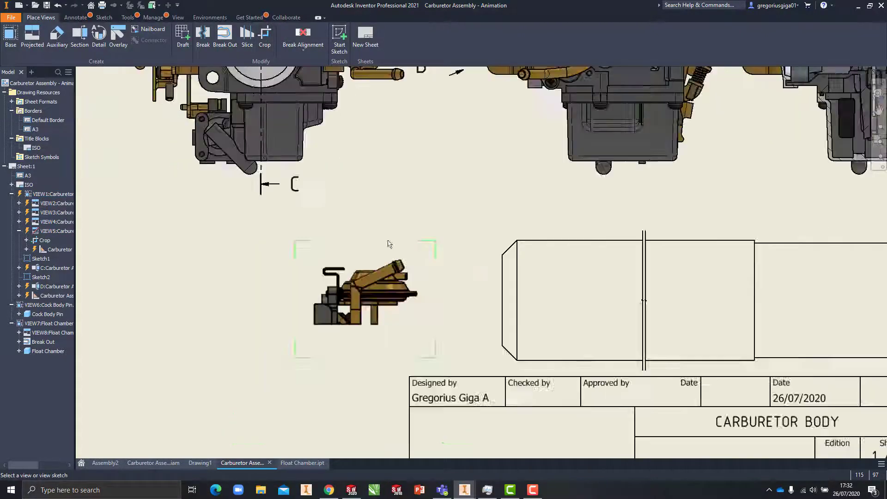
{"action": "middle_click_drag", "start_coordinate": [106, 283], "coordinate": [306, 287]}
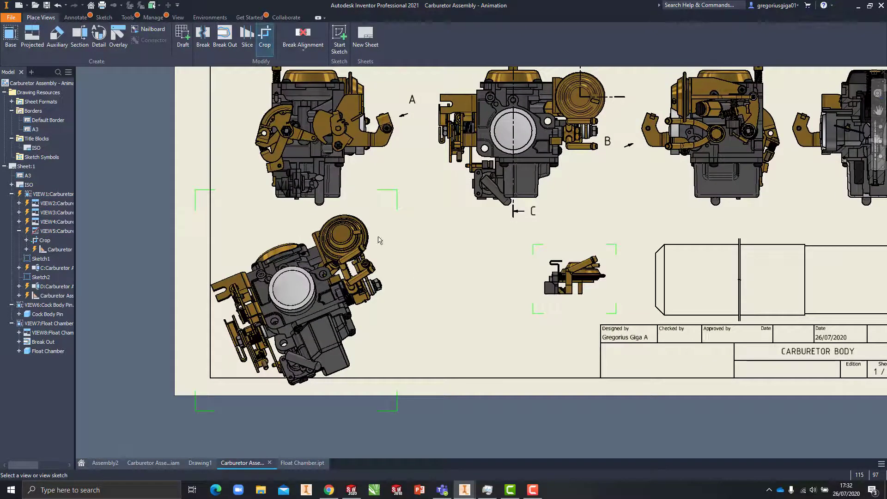
{"action": "left_click", "coordinate": [389, 257]}
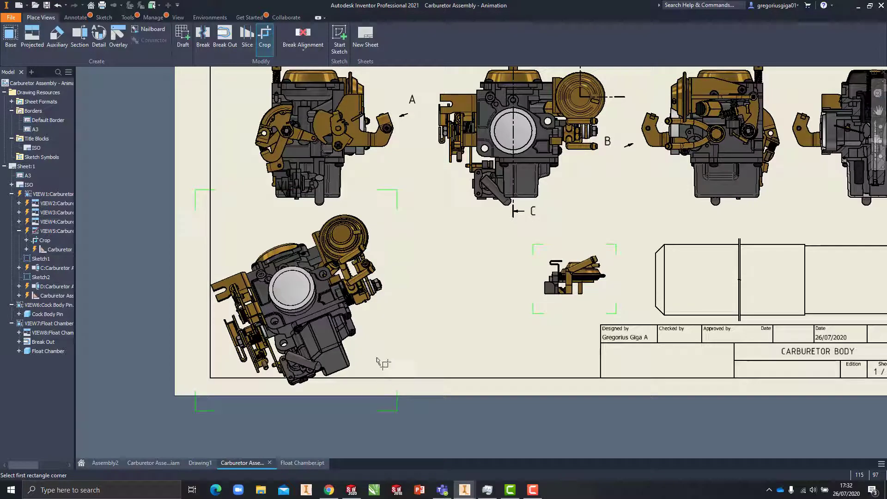
{"action": "left_click", "coordinate": [330, 359]}
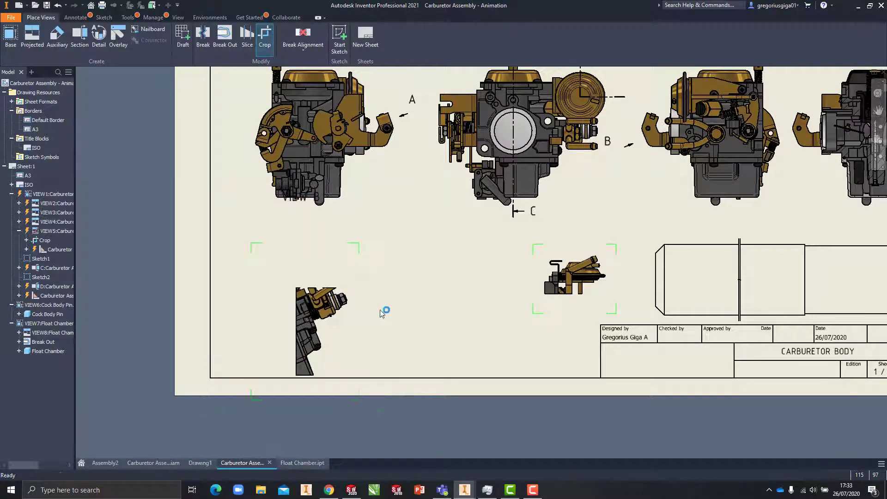
{"action": "scroll", "coordinate": [342, 305], "scroll_direction": "up", "scroll_amount": 5}
{"action": "scroll", "coordinate": [377, 300], "scroll_direction": "down", "scroll_amount": 5}
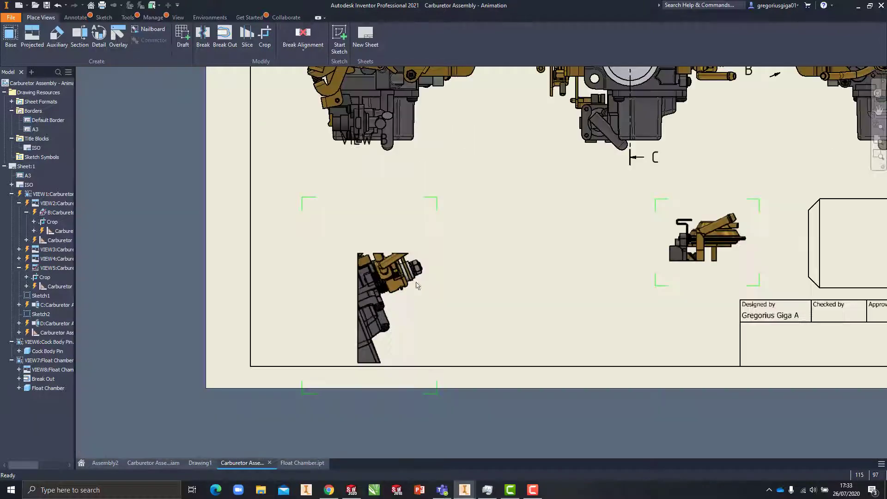
{"action": "scroll", "coordinate": [437, 300], "scroll_direction": "down", "scroll_amount": 4}
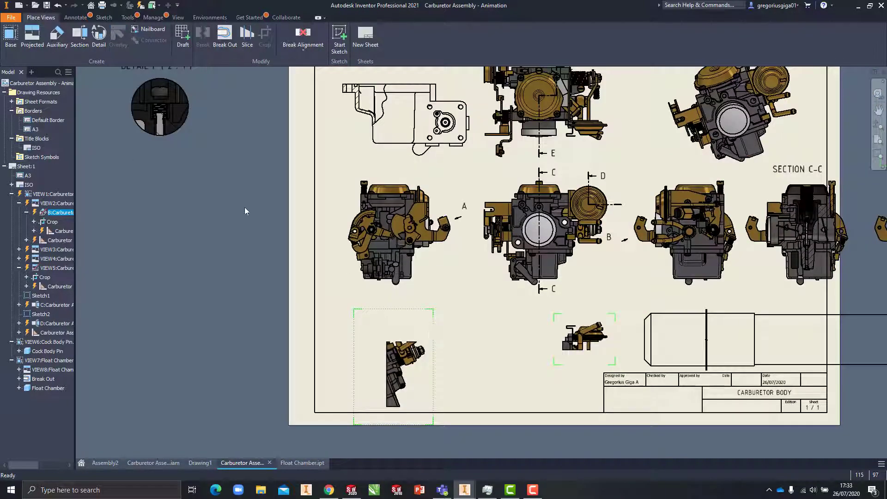
{"action": "left_click", "coordinate": [246, 211]}
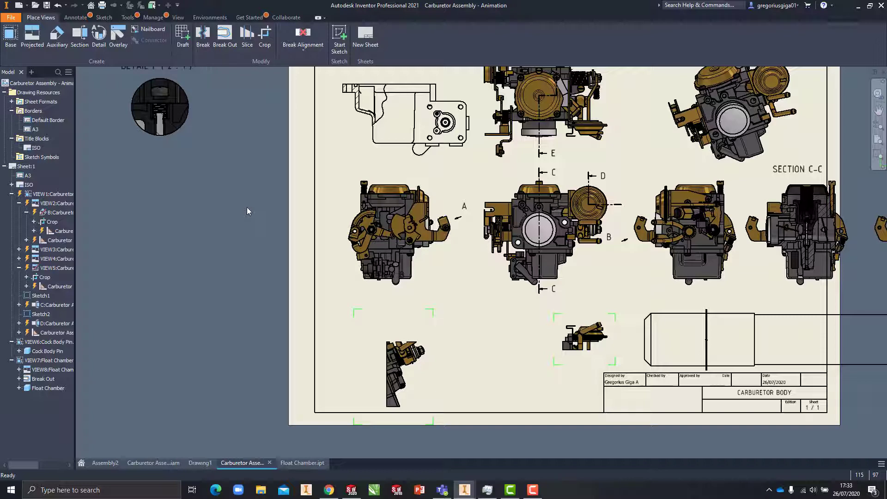
Add four new sheets to the drawing.
{"action": "left_click", "coordinate": [367, 52]}
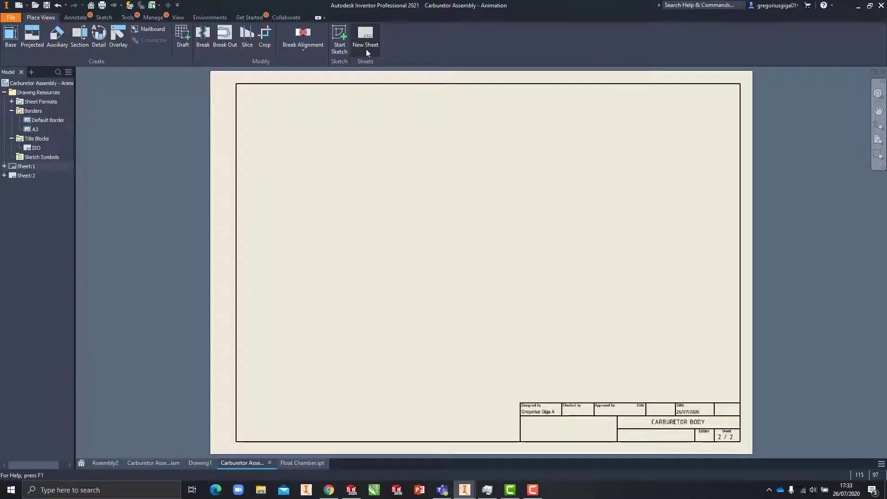
{"action": "left_click", "coordinate": [366, 49]}
{"action": "left_click", "coordinate": [366, 49]}
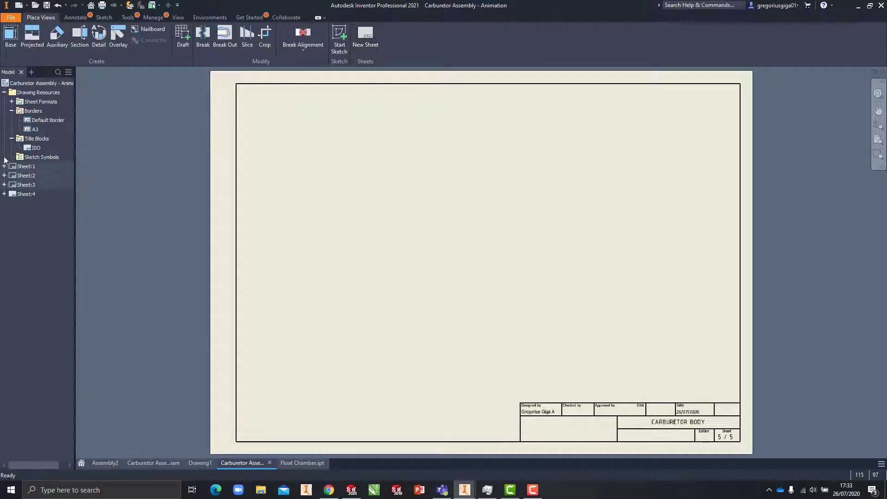
Look through the new sheets, inspect the available sizes in Sheet:5's edit settings, and cancel without changing anything.
{"action": "left_click", "coordinate": [28, 194]}
{"action": "left_click", "coordinate": [33, 176]}
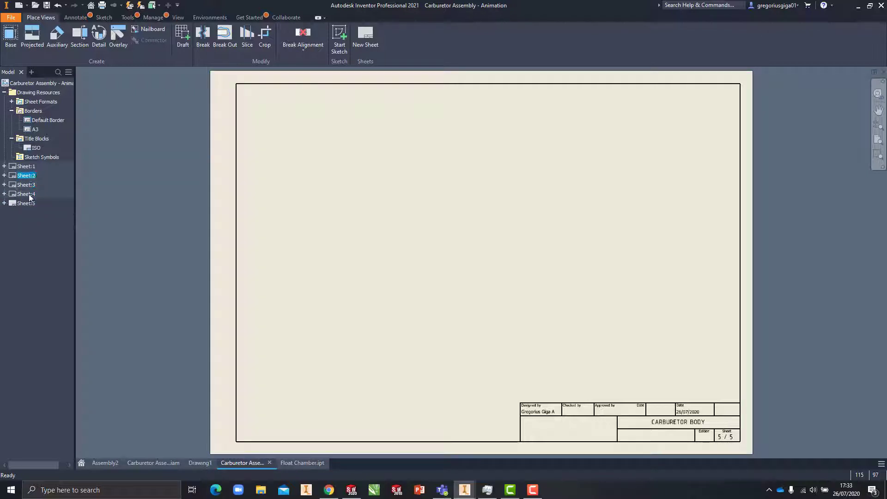
{"action": "left_click", "coordinate": [28, 194]}
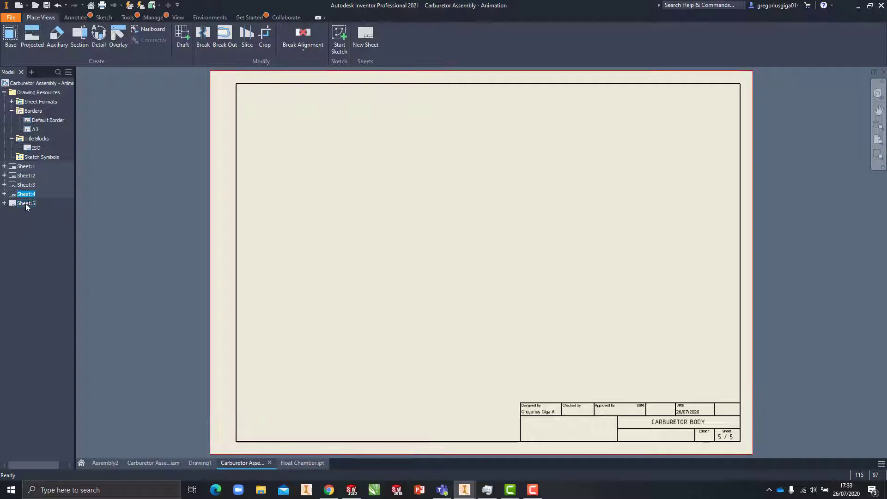
{"action": "right_click", "coordinate": [26, 203]}
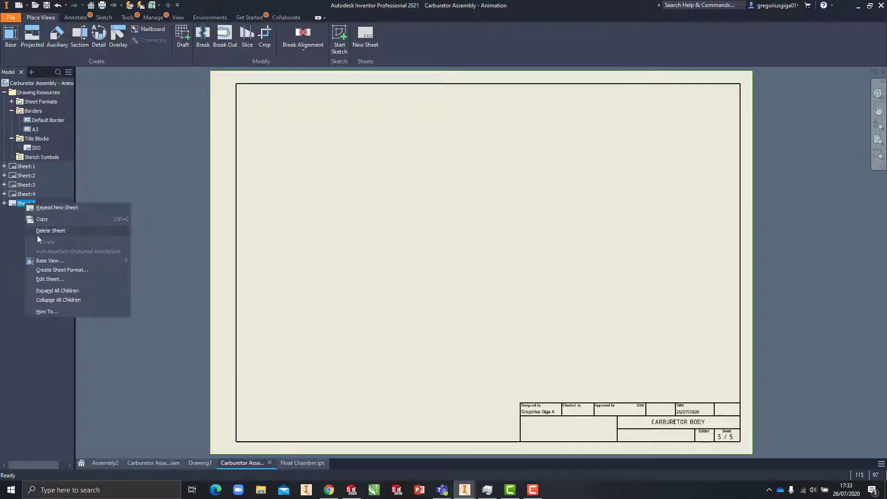
{"action": "left_click", "coordinate": [39, 282]}
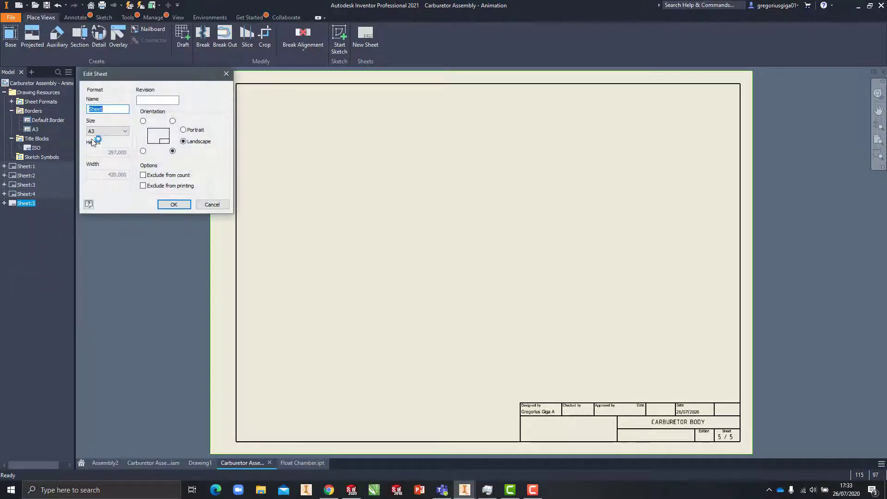
{"action": "left_click", "coordinate": [104, 131]}
{"action": "left_click", "coordinate": [226, 207]}
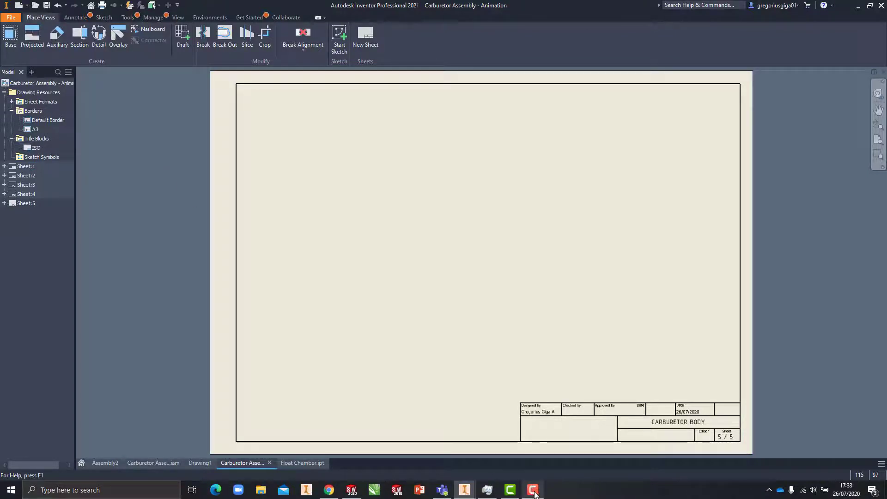
{"action": "mouse_move", "coordinate": [535, 494]}
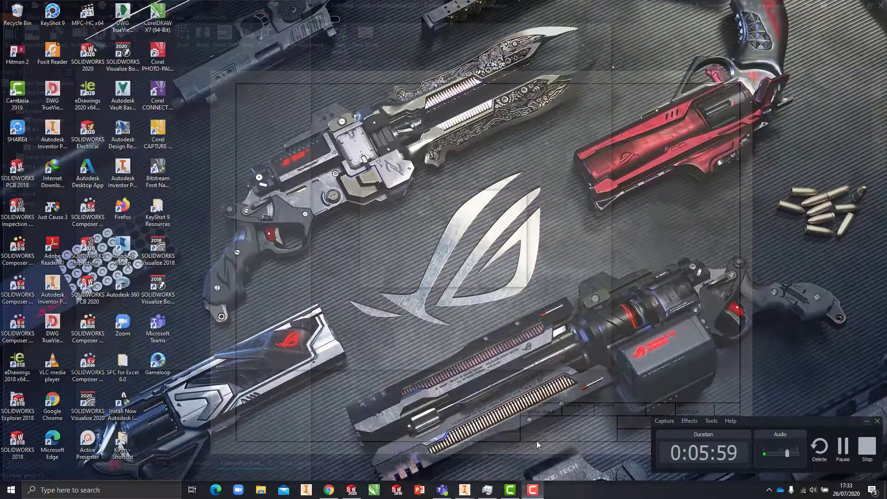
{"action": "left_click", "coordinate": [536, 441]}
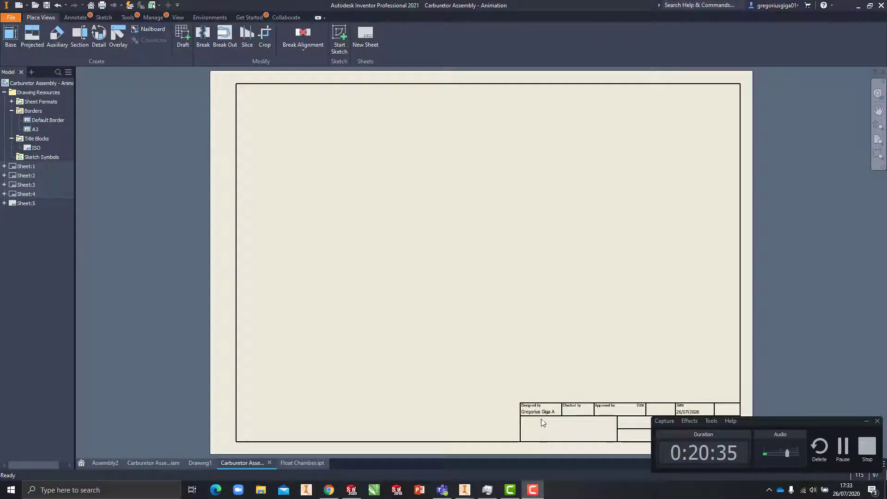